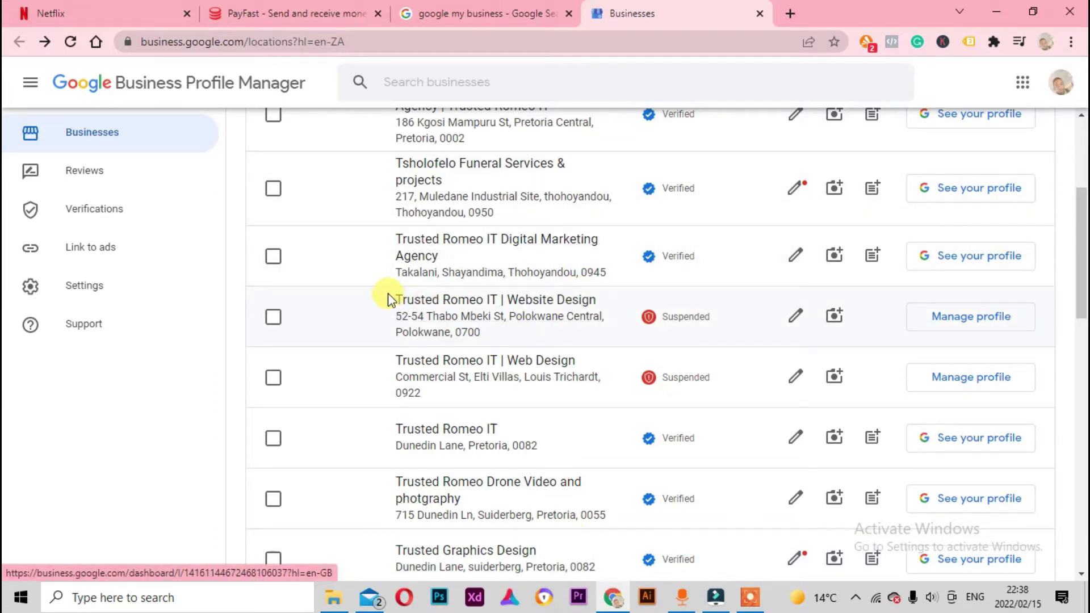
pyautogui.moveTo(377, 297); pyautogui.dragTo(605, 305)
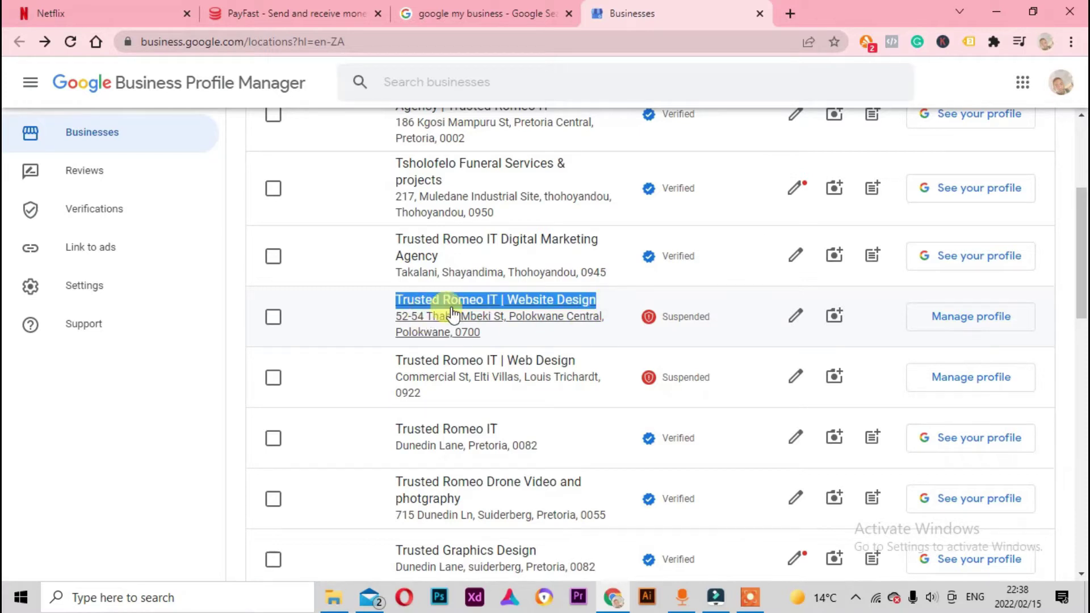
pyautogui.moveTo(377, 368); pyautogui.dragTo(433, 360)
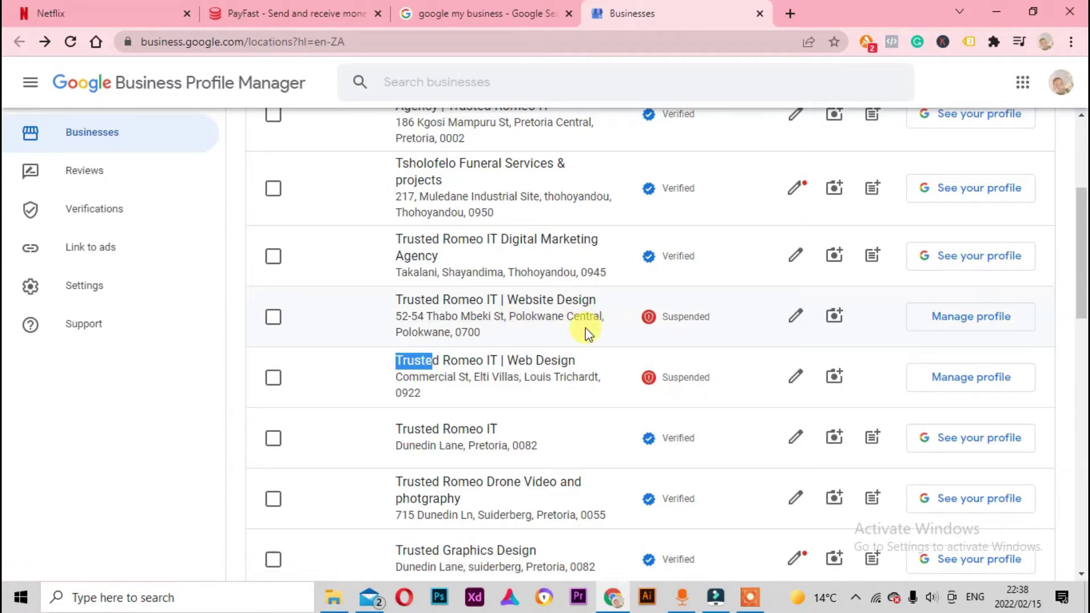
pyautogui.click(377, 365)
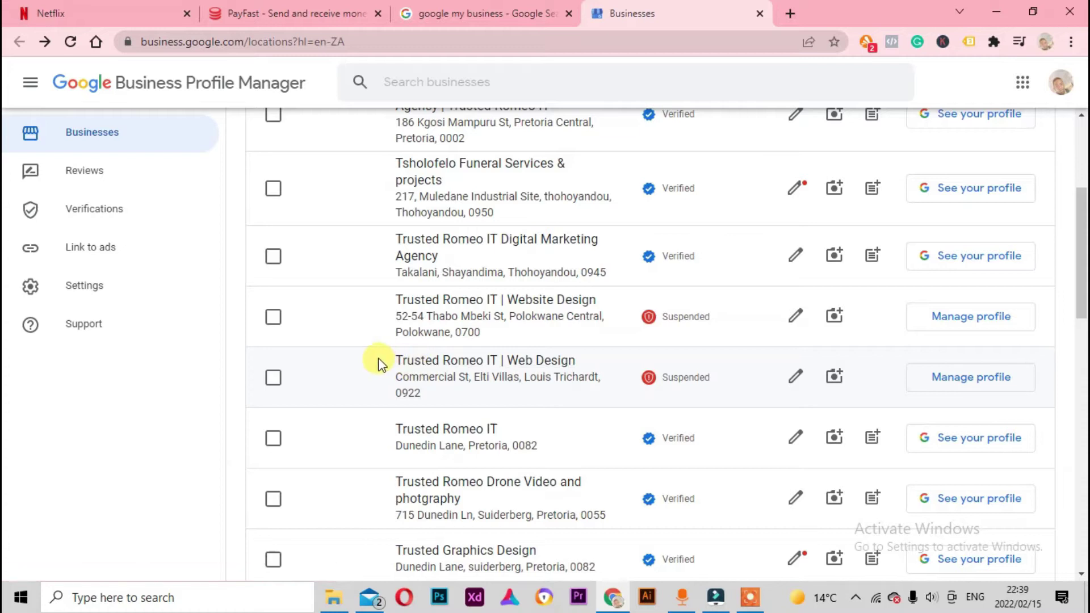
pyautogui.moveTo(388, 365); pyautogui.dragTo(518, 361)
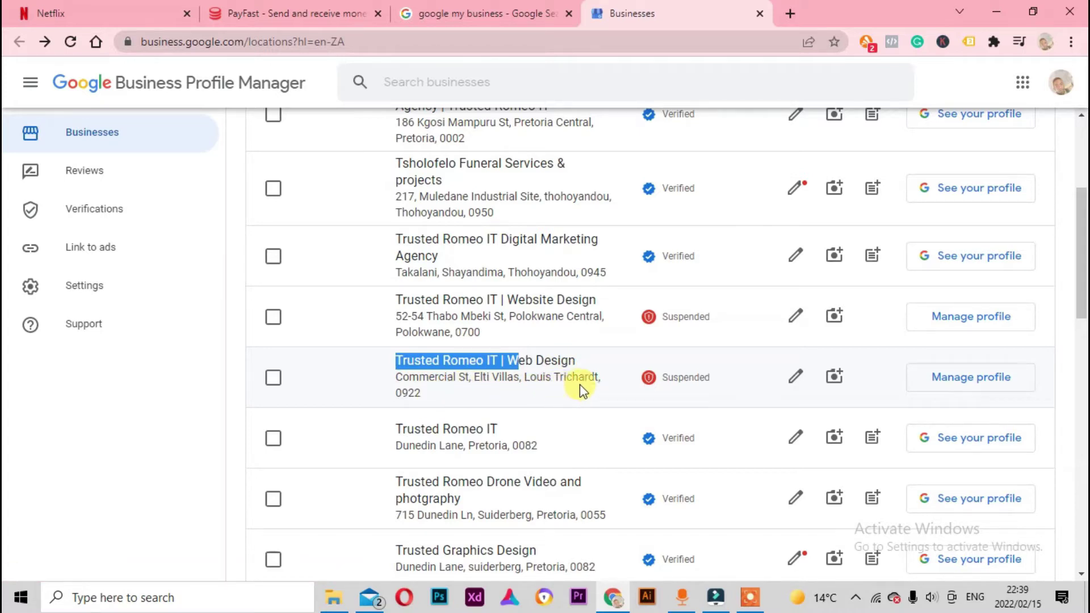
pyautogui.click(353, 372)
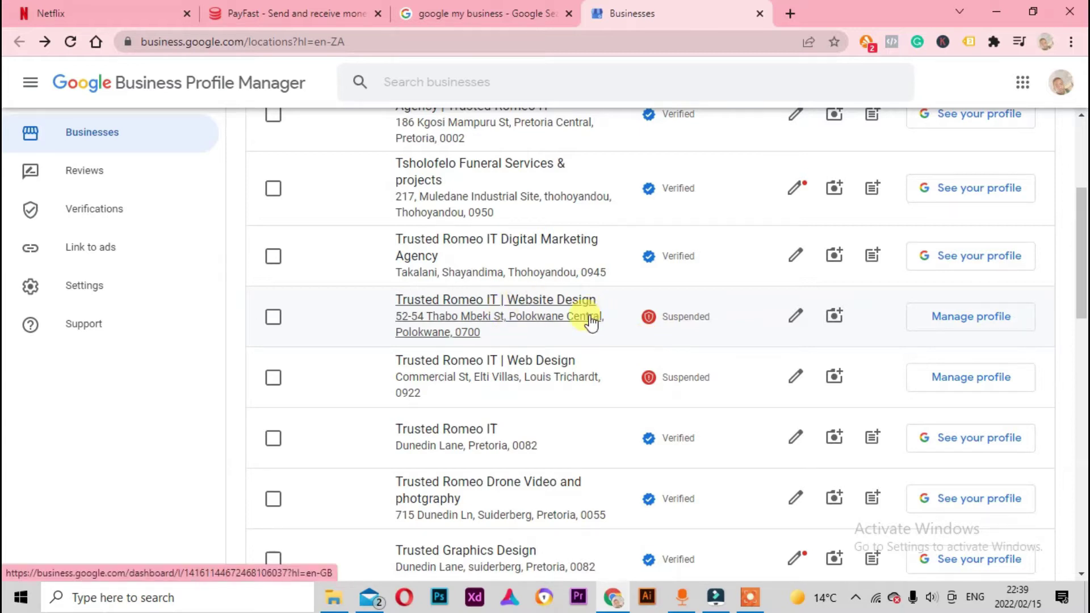
# Open the suspended "Trusted Romeo IT | Website Design" listing and go to its business info page.
pyautogui.click(469, 310)
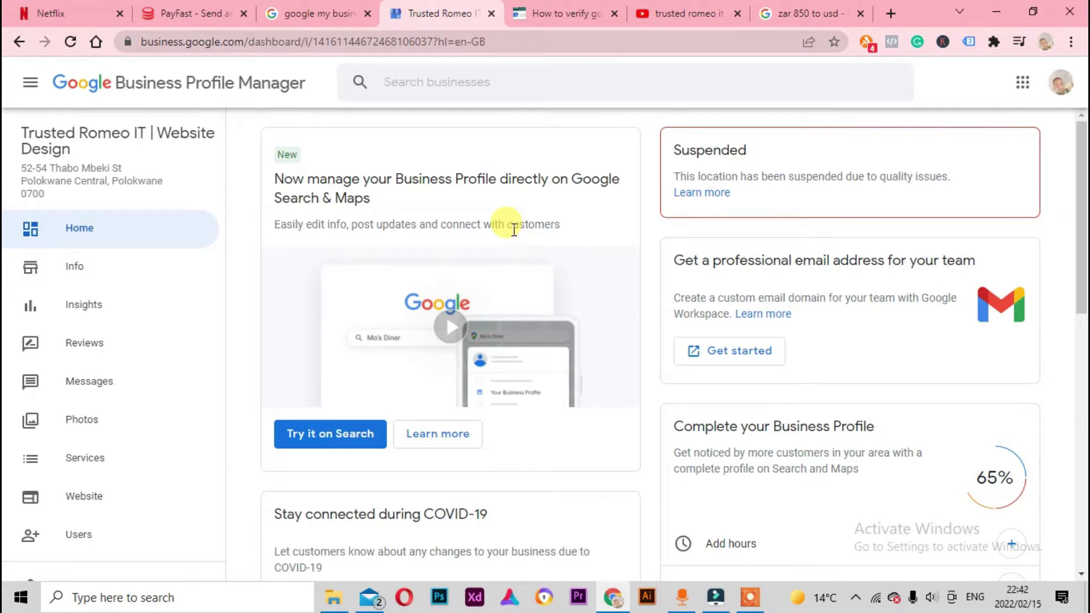
pyautogui.scroll(-8, 582, 317)
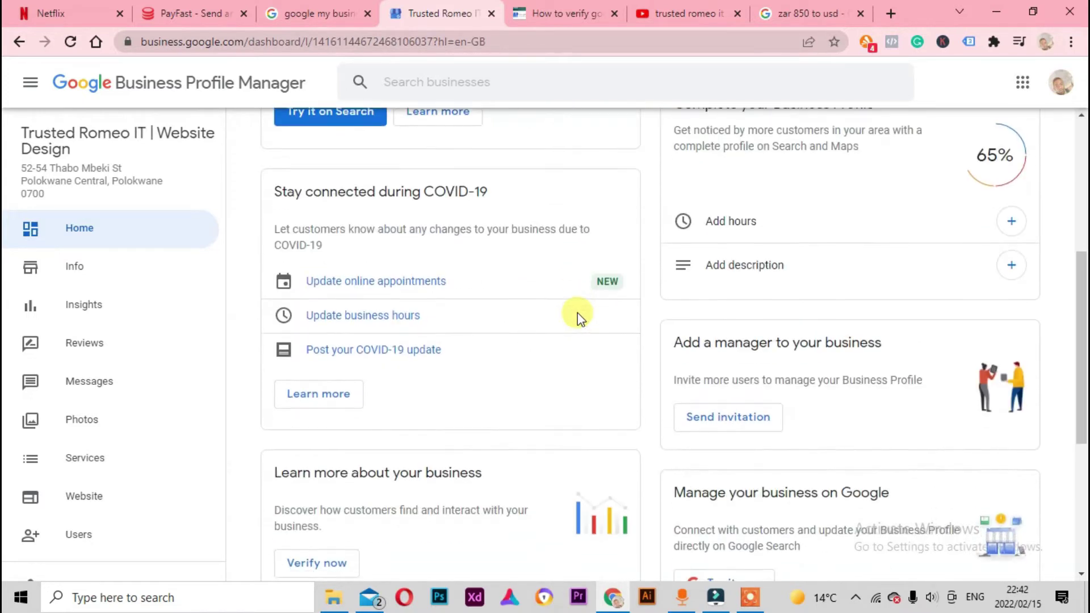
pyautogui.scroll(-3, 406, 375)
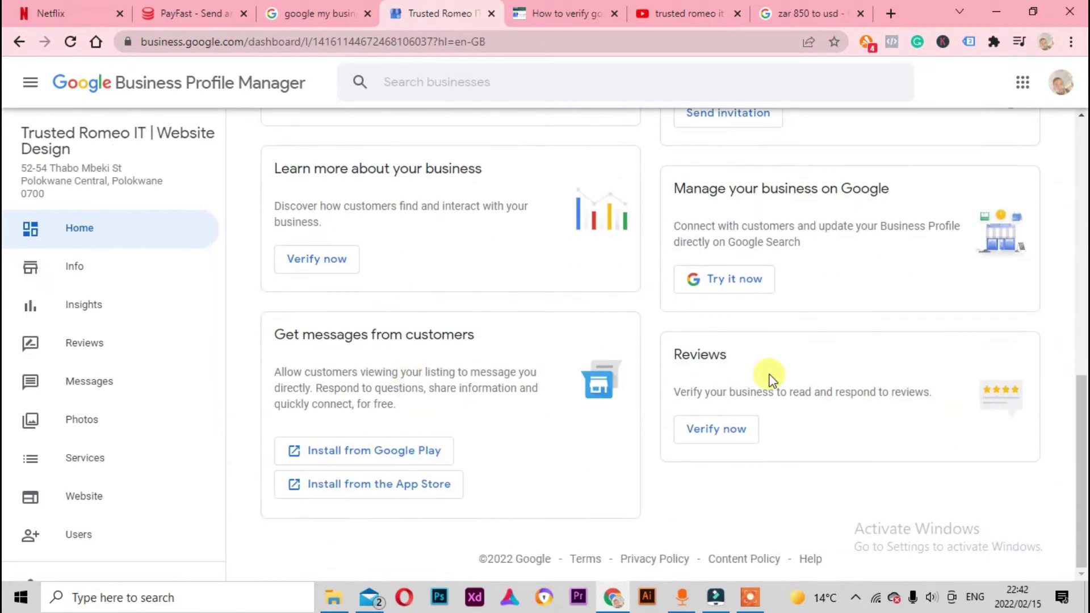
pyautogui.scroll(2, 738, 378)
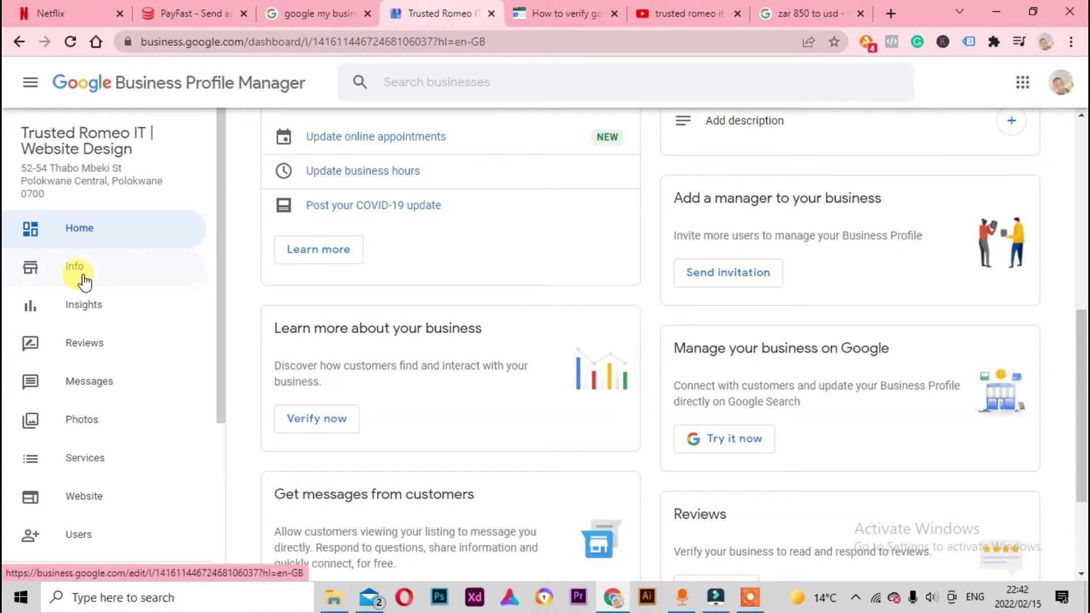
pyautogui.click(83, 274)
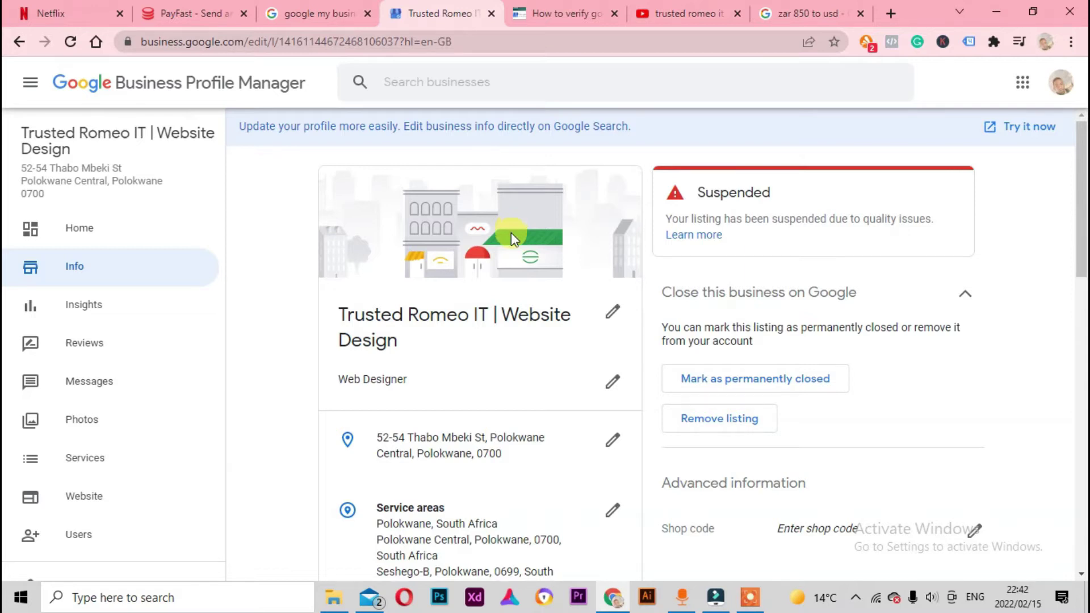
# Edit the listing's business hours, marking Monday as open with an opening time of 08:30.
pyautogui.scroll(-3, 499, 314)
pyautogui.scroll(-3, 501, 318)
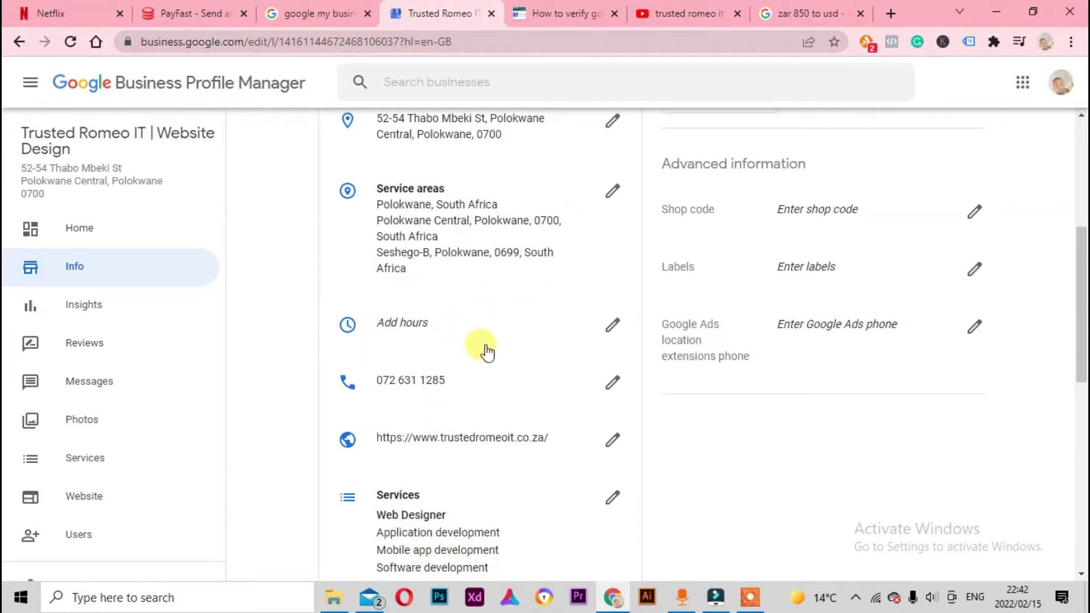
pyautogui.click(430, 329)
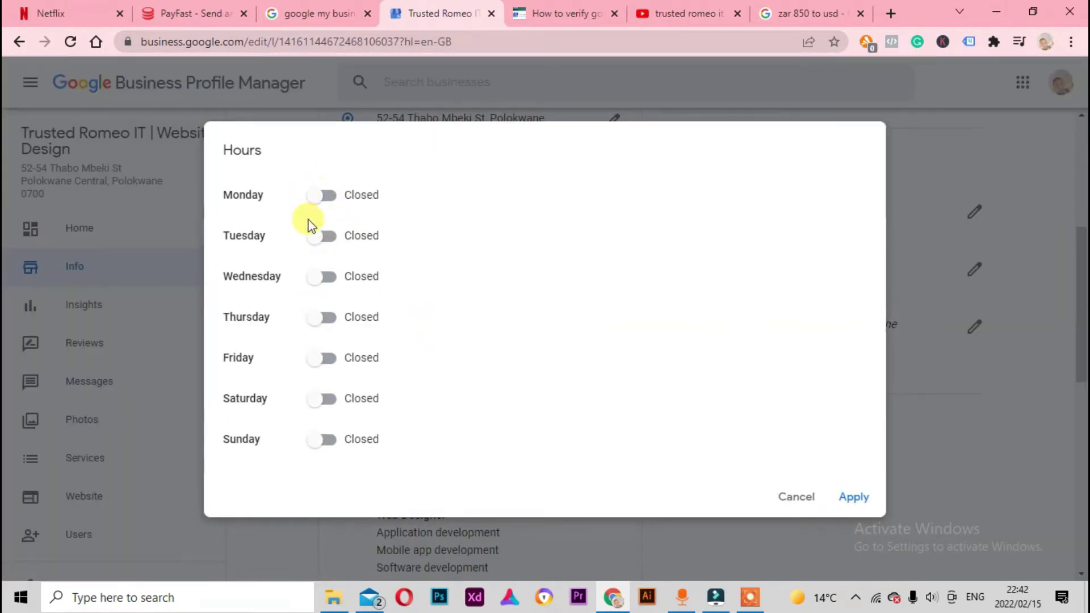
pyautogui.click(327, 201)
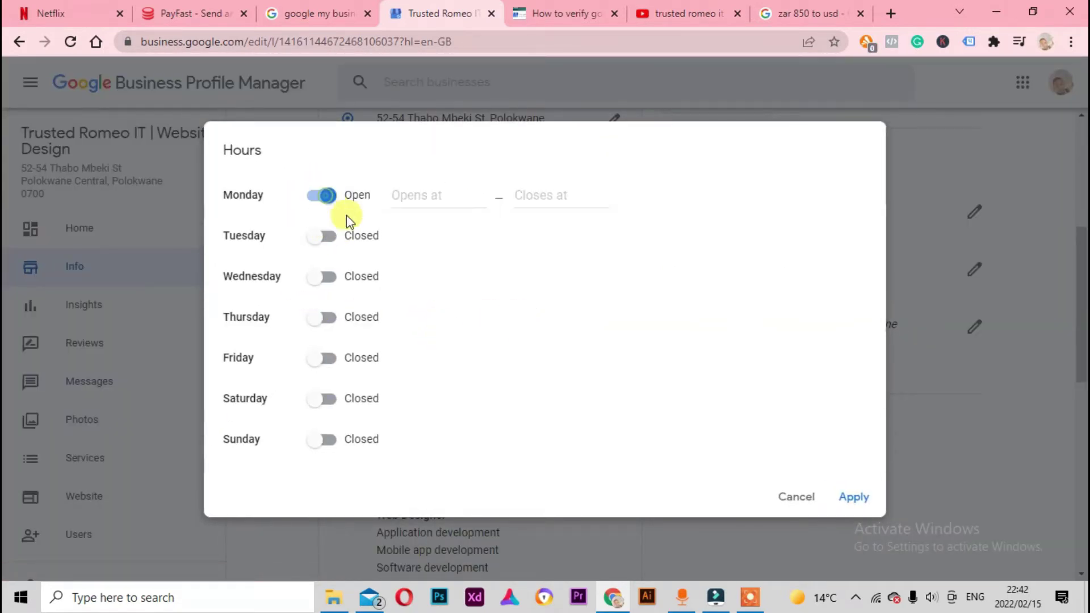
pyautogui.click(430, 203)
pyautogui.scroll(-3, 434, 364)
pyautogui.scroll(3, 434, 295)
pyautogui.scroll(-3, 430, 296)
pyautogui.scroll(-7, 428, 300)
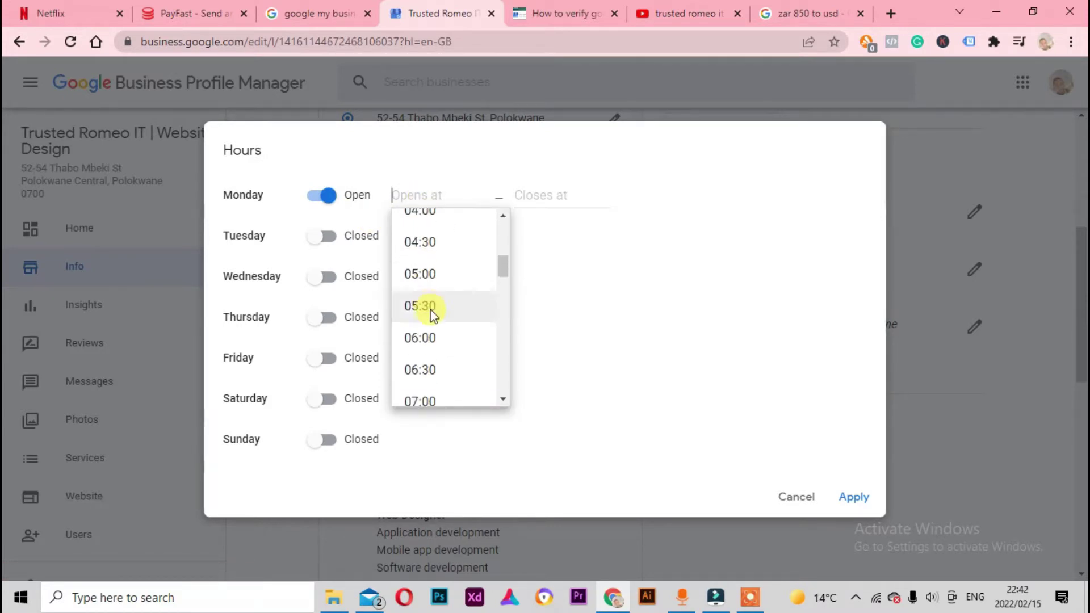
pyautogui.click(426, 260)
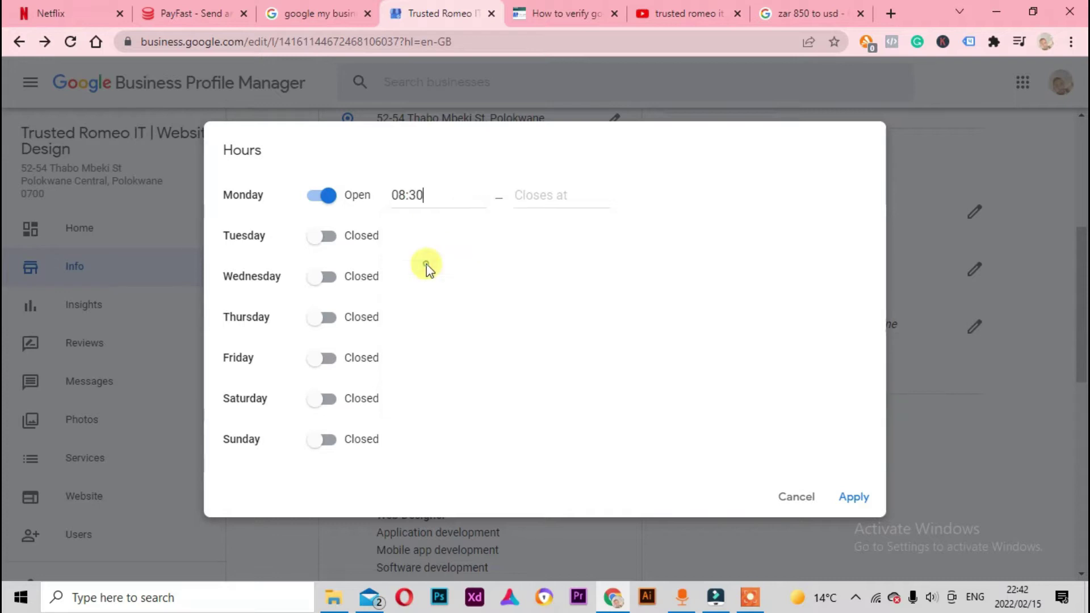
# Set Monday's closing time to 16:00 in the business hours.
pyautogui.click(548, 197)
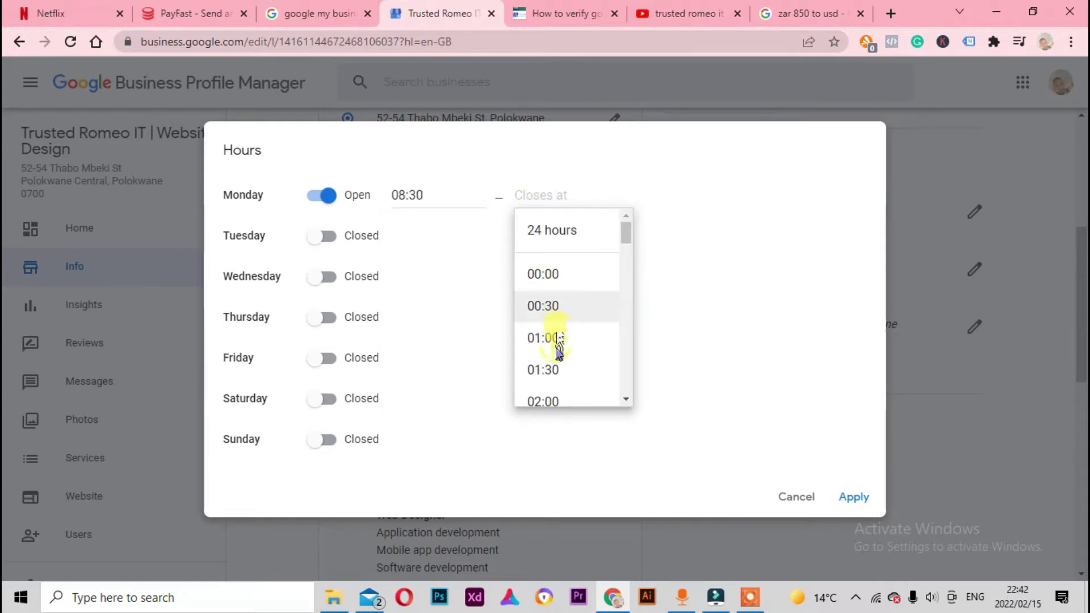
pyautogui.scroll(-6, 554, 352)
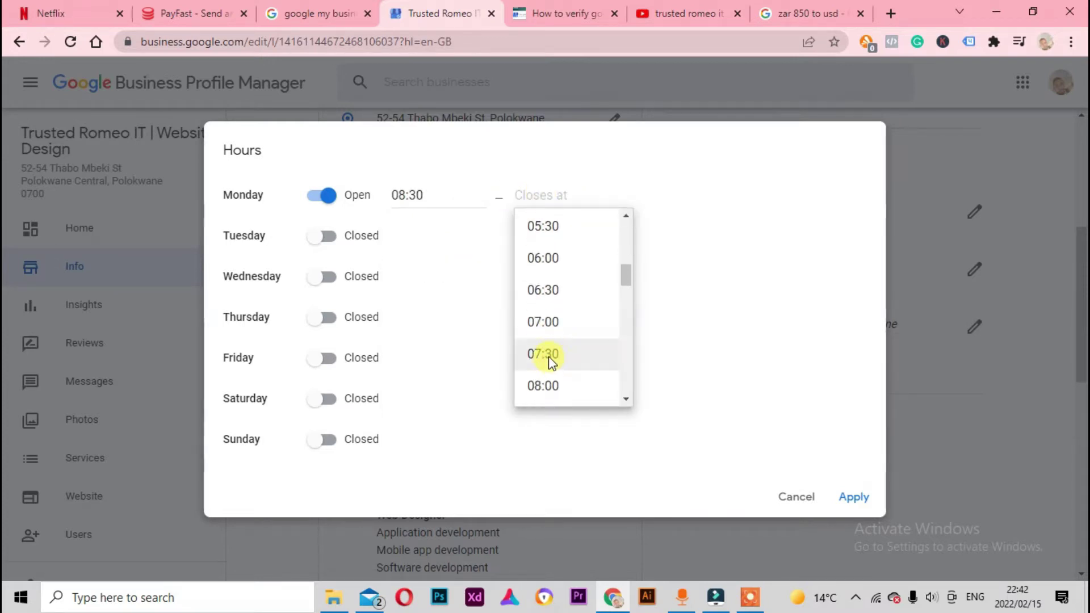
pyautogui.scroll(-3, 551, 352)
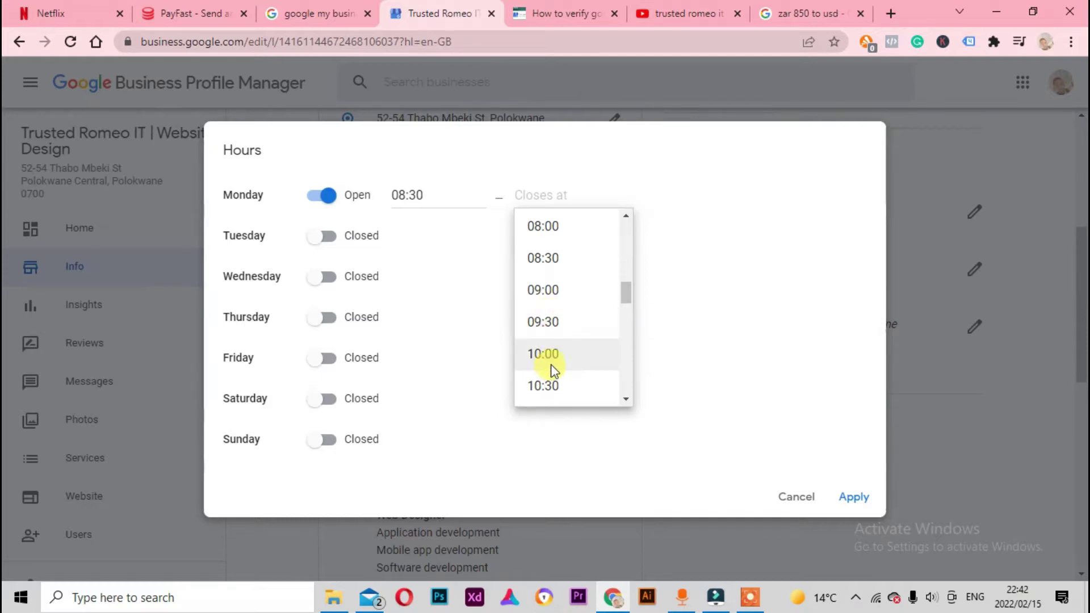
pyautogui.scroll(-5, 550, 347)
pyautogui.scroll(-8, 550, 341)
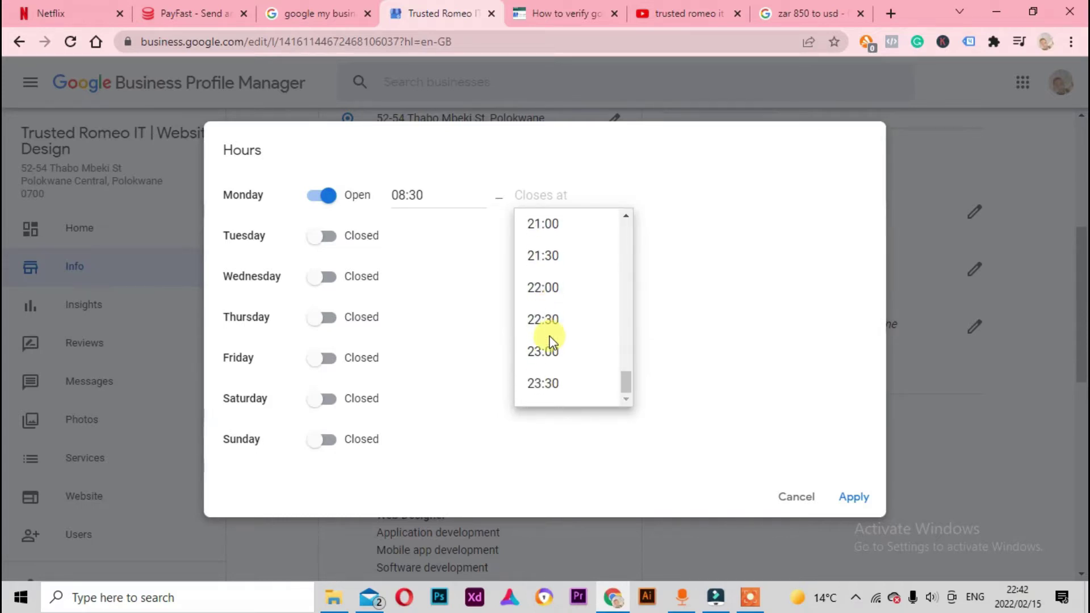
pyautogui.scroll(6, 550, 341)
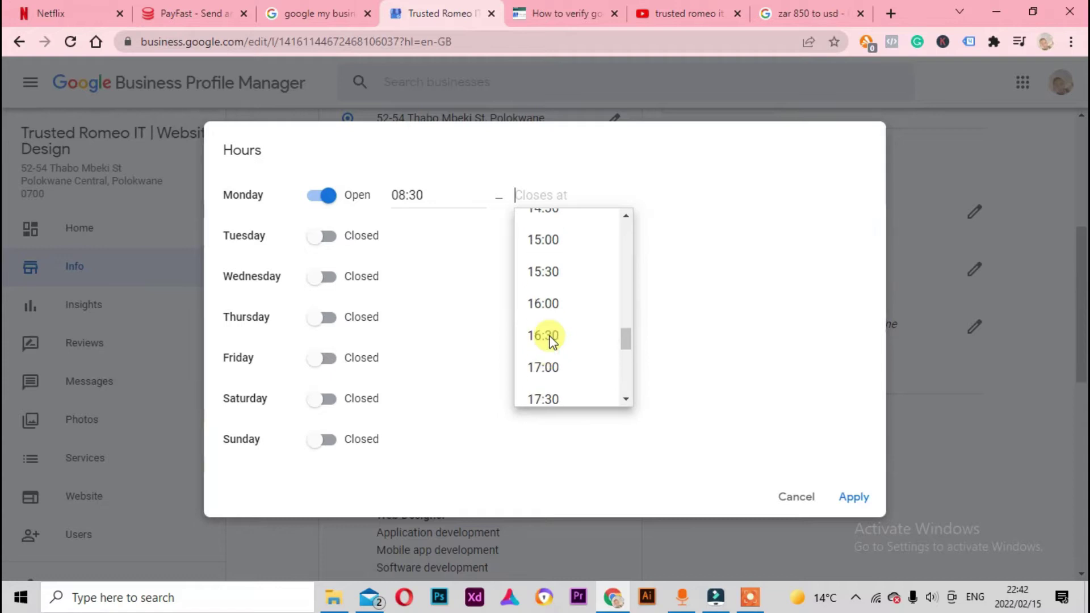
pyautogui.click(544, 304)
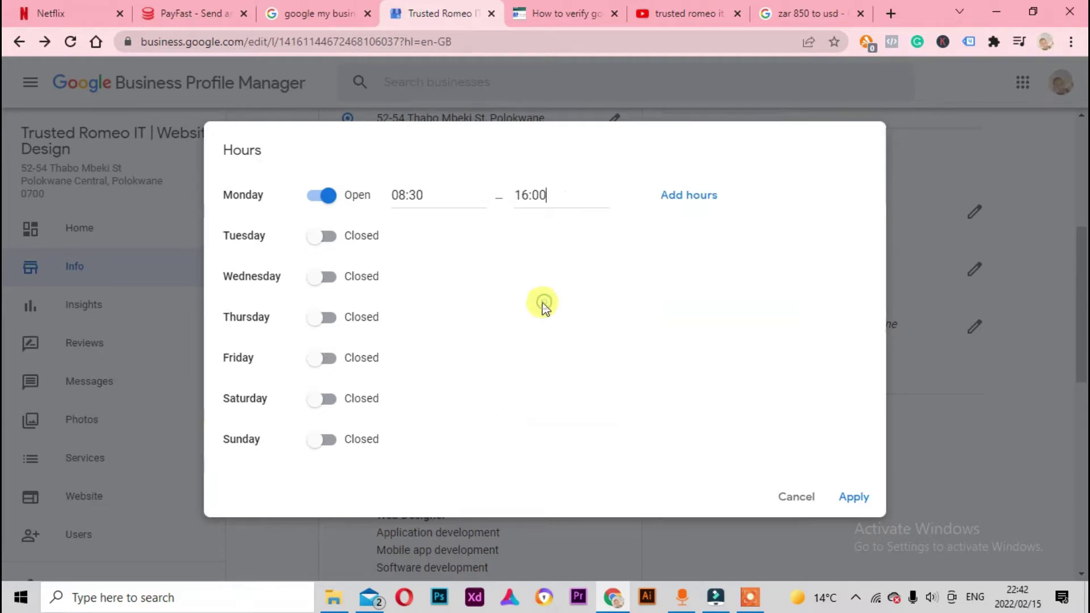
# Mark Tuesday, Wednesday, Thursday, Friday and Saturday as open, leaving Sunday closed.
pyautogui.click(325, 245)
pyautogui.click(327, 281)
pyautogui.click(328, 321)
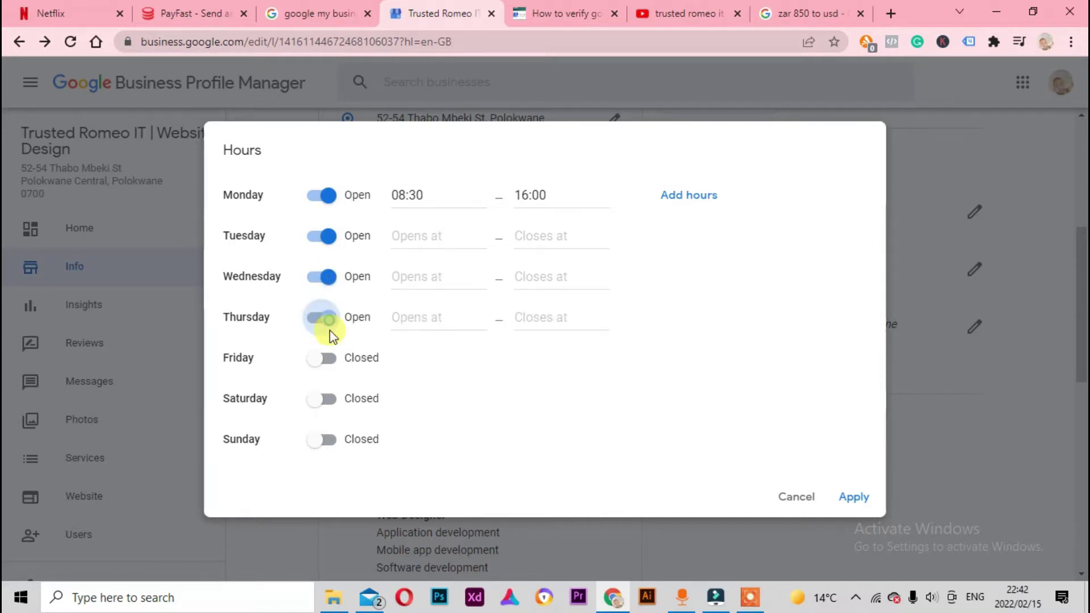
pyautogui.click(335, 368)
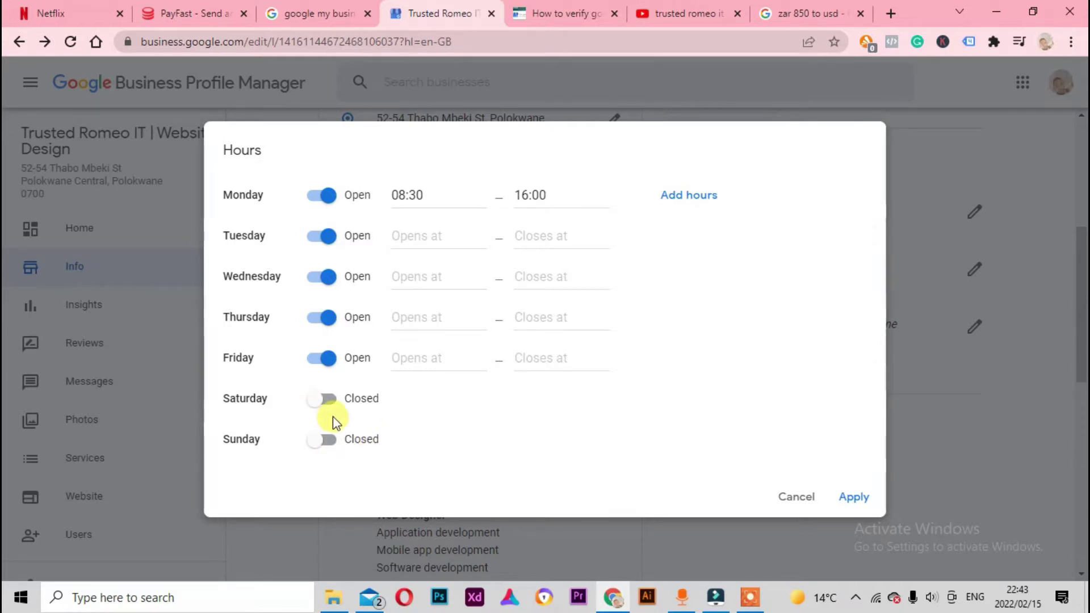
pyautogui.click(324, 399)
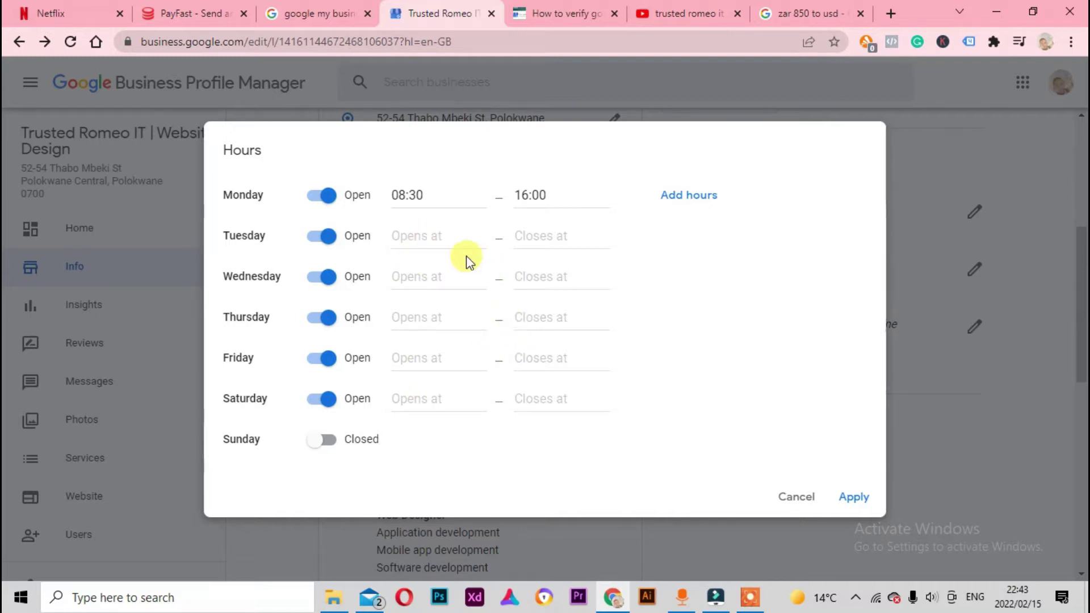
# Copy Monday's 08:30 opening time and paste it as the opening time for Tuesday and Wednesday.
pyautogui.click(408, 236)
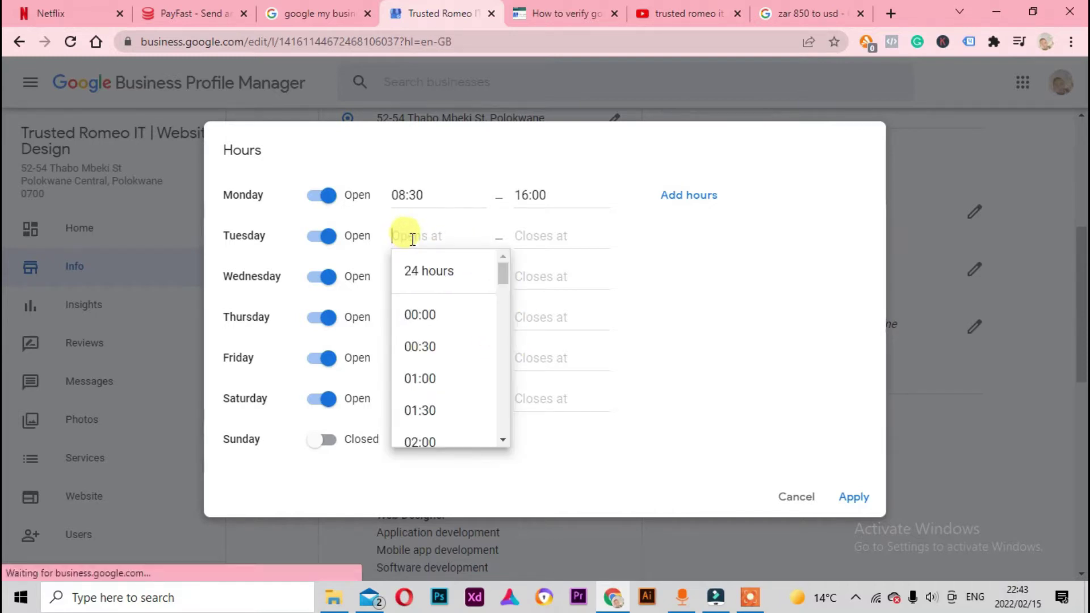
pyautogui.click(411, 194)
pyautogui.rightClick(414, 194)
pyautogui.click(485, 244)
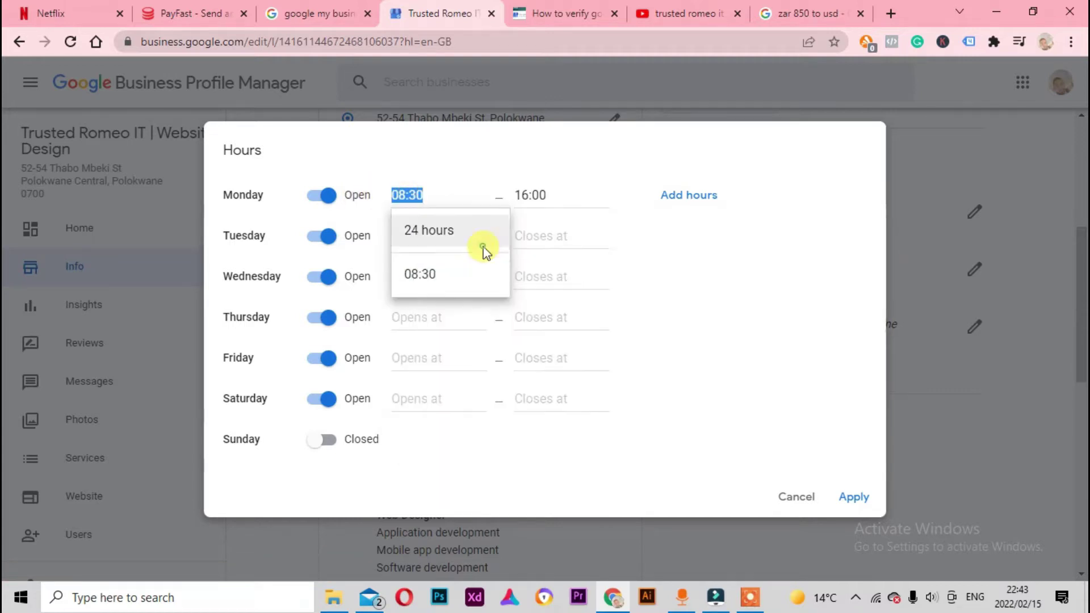
pyautogui.click(638, 366)
pyautogui.click(406, 227)
pyautogui.hotkey('ctrl', 'v')
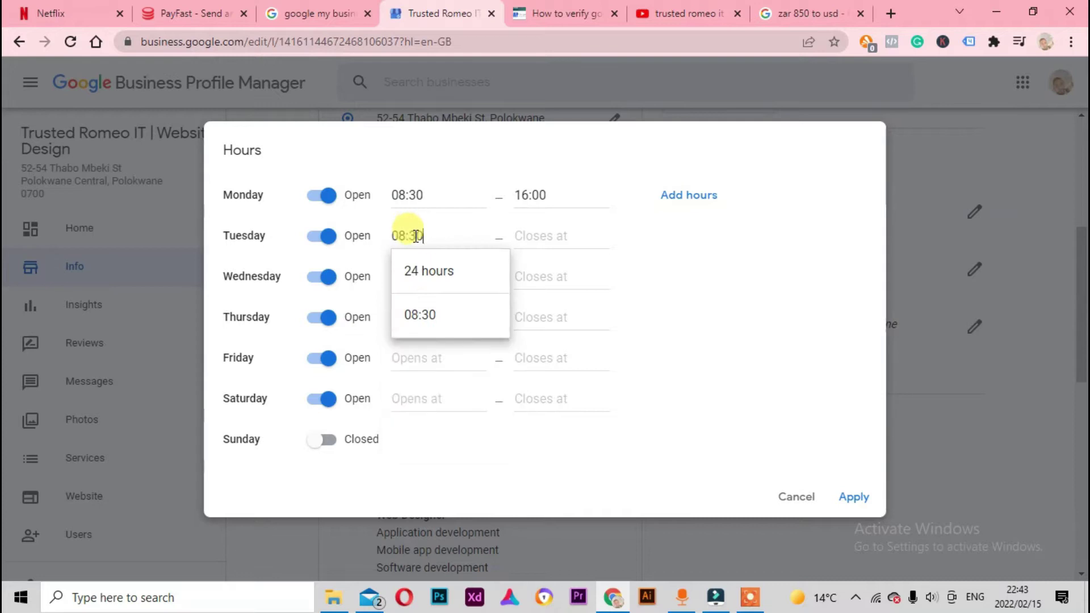
pyautogui.click(418, 314)
pyautogui.click(409, 360)
pyautogui.click(404, 276)
pyautogui.hotkey('ctrl', 'v')
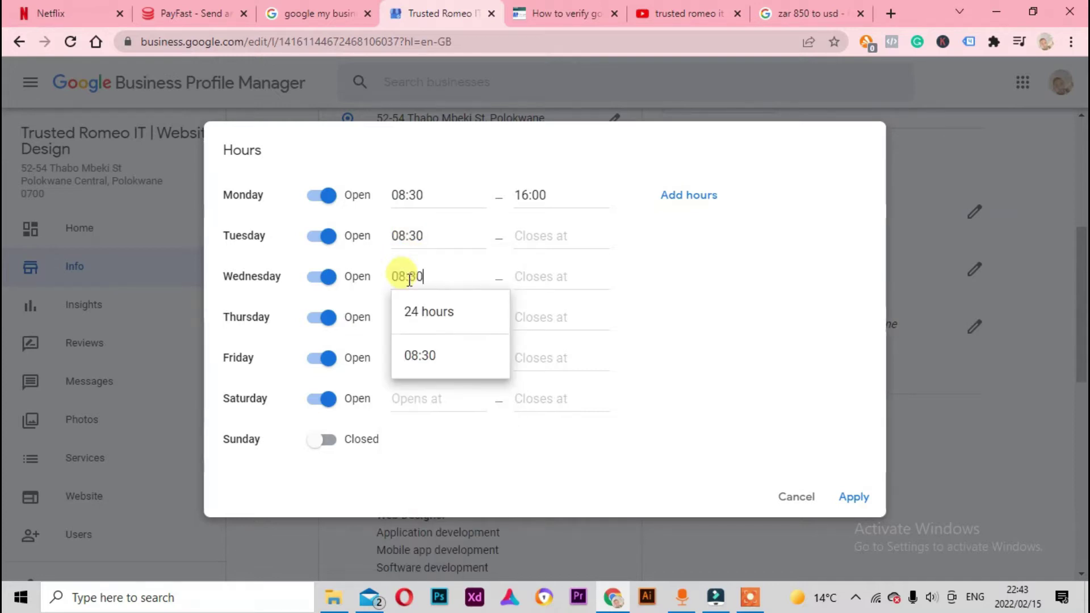
pyautogui.click(405, 400)
# Paste 08:30 as the opening time for Thursday, Friday and Saturday.
pyautogui.click(406, 316)
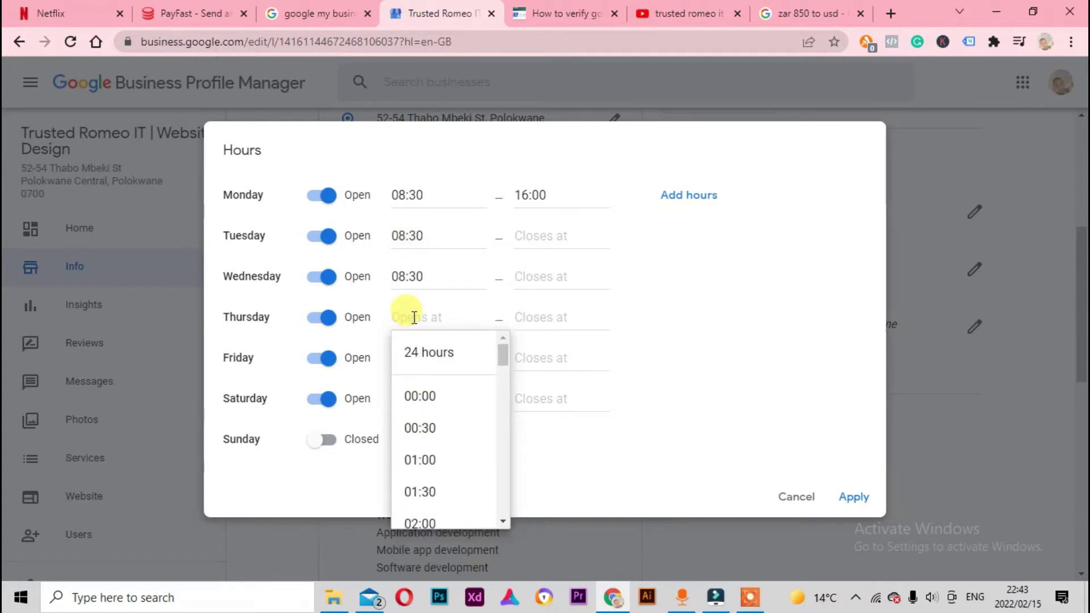
pyautogui.hotkey('ctrl', 'v')
pyautogui.click(433, 463)
pyautogui.click(417, 361)
pyautogui.hotkey('ctrl', 'v')
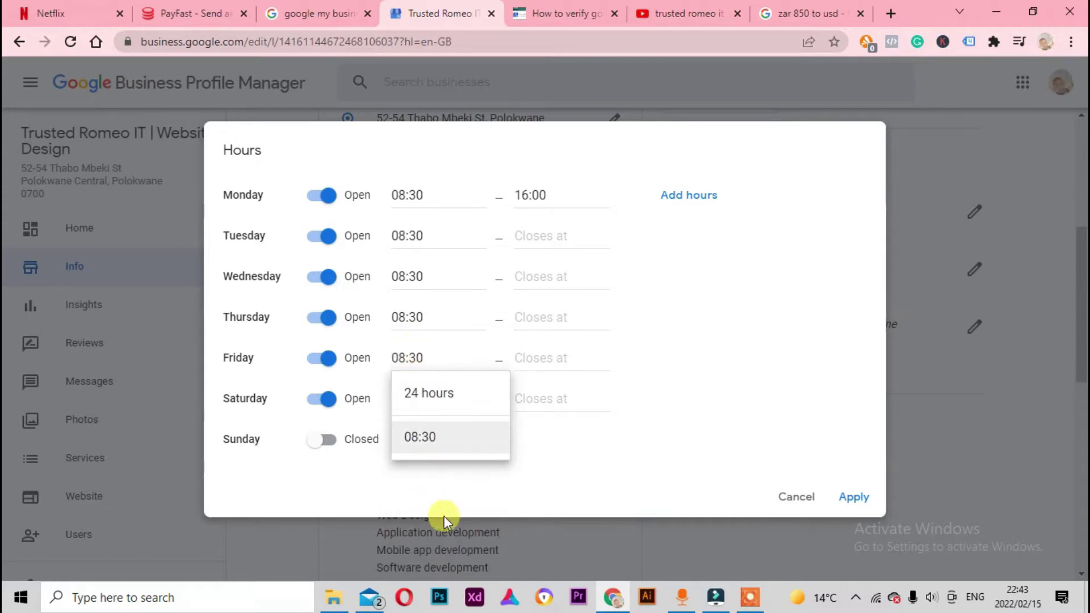
pyautogui.click(426, 493)
pyautogui.click(418, 409)
pyautogui.hotkey('ctrl', 'v')
# Copy Monday's 16:00 closing time and paste it as the closing time for Tuesday and Wednesday.
pyautogui.click(528, 235)
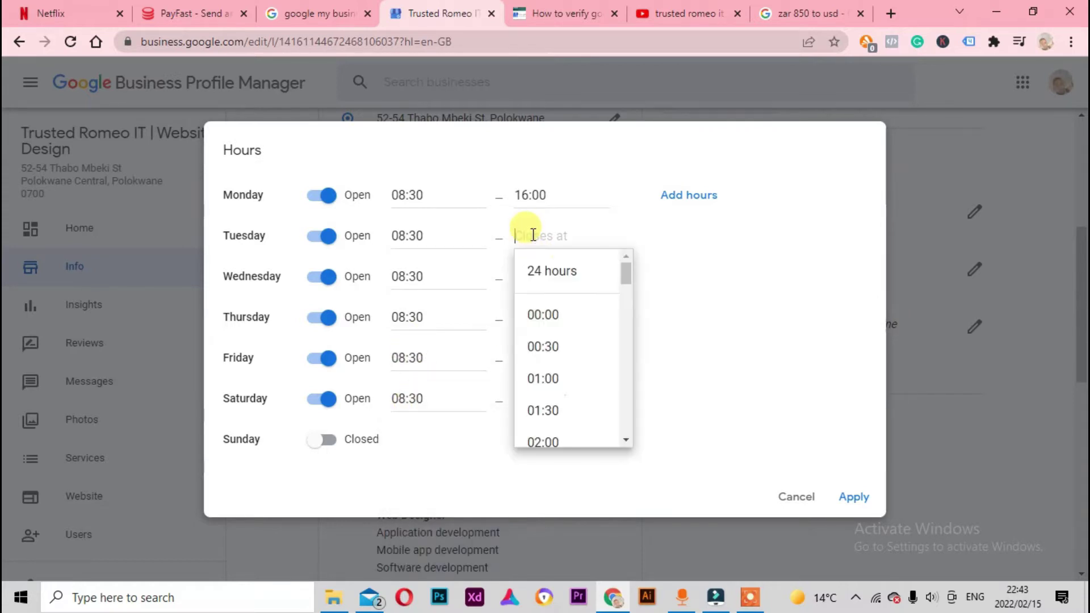
pyautogui.click(531, 194)
pyautogui.doubleClick(531, 194)
pyautogui.rightClick(531, 197)
pyautogui.click(573, 256)
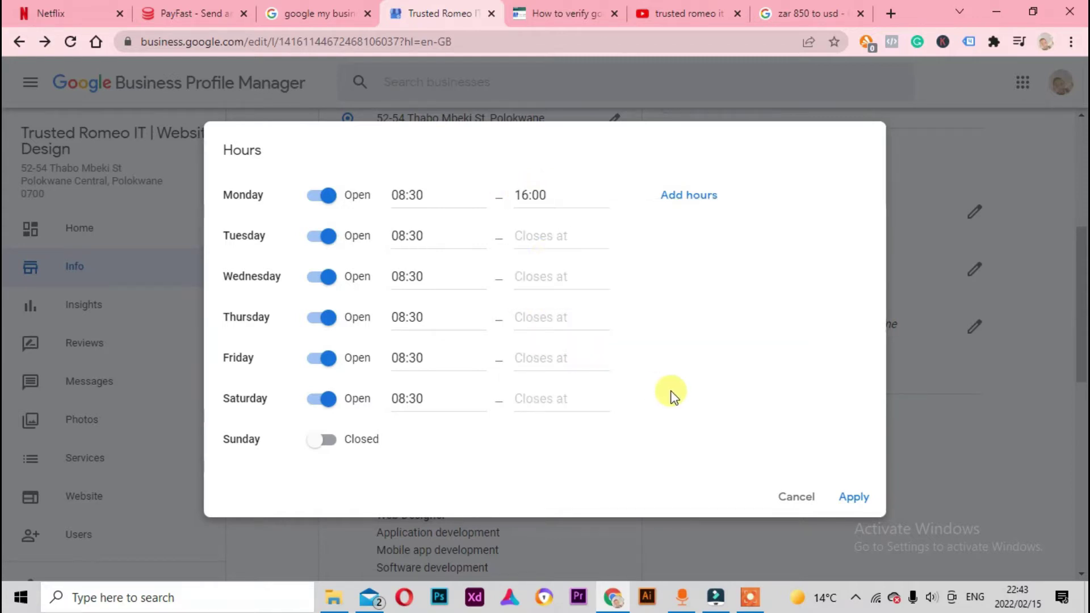
pyautogui.click(543, 237)
pyautogui.hotkey('ctrl', 'v')
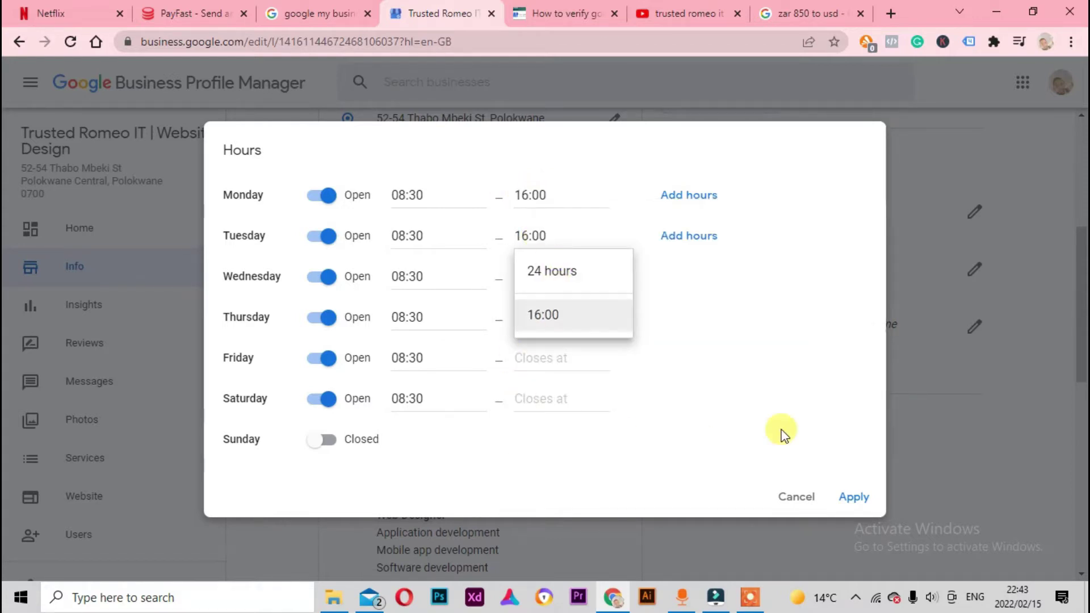
pyautogui.click(553, 275)
pyautogui.hotkey('ctrl', 'v')
# Paste 16:00 as the closing time for Thursday, Friday and Saturday, and apply the opening hours.
pyautogui.click(531, 318)
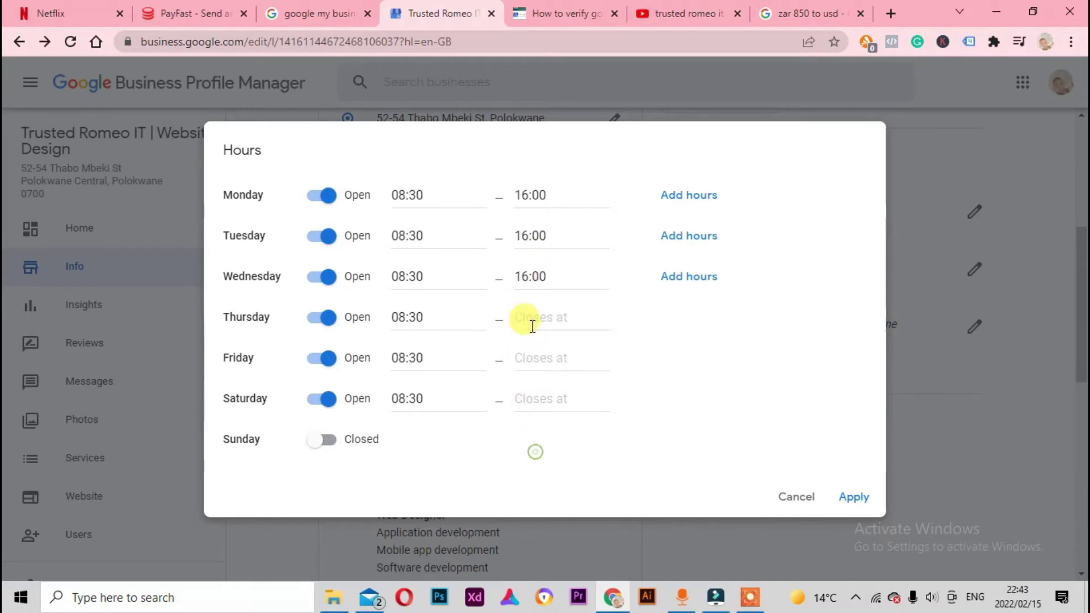
pyautogui.hotkey('ctrl', 'v')
pyautogui.click(520, 356)
pyautogui.hotkey('ctrl', 'v')
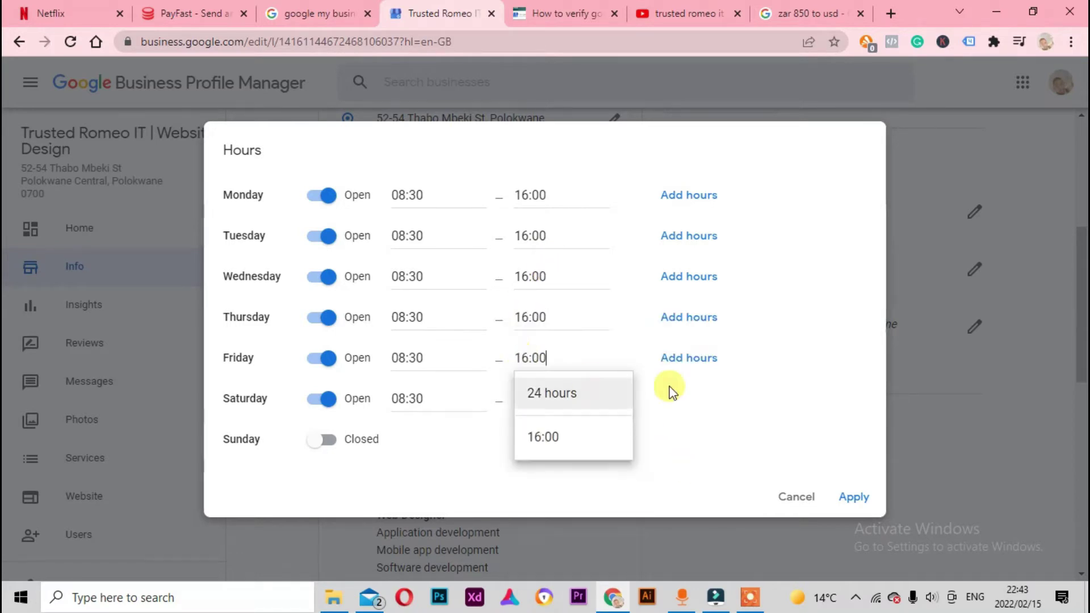
pyautogui.click(569, 393)
pyautogui.hotkey('ctrl', 'v')
pyautogui.click(690, 460)
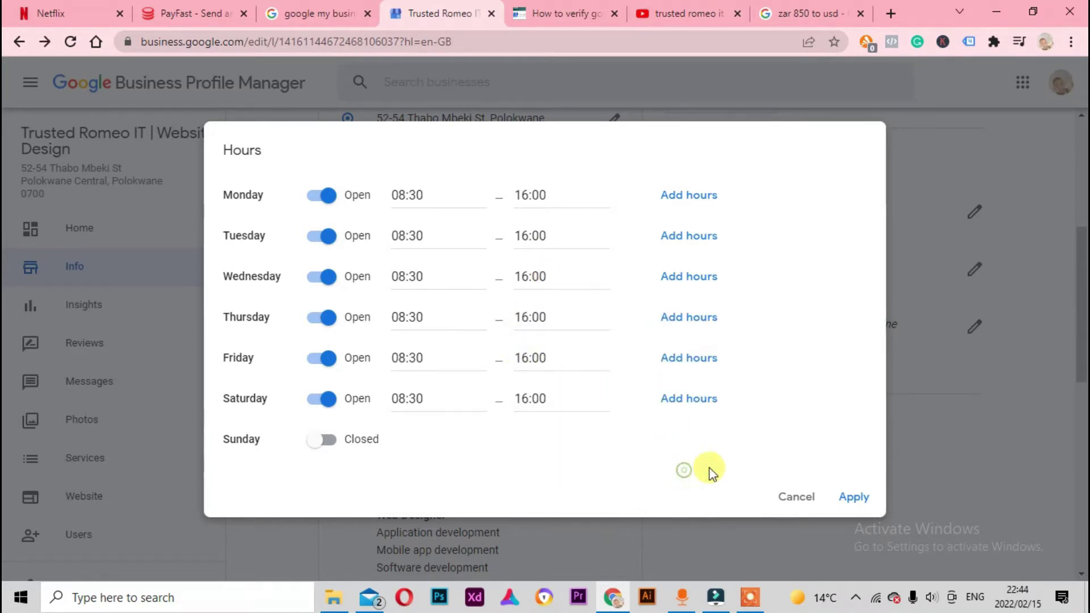
pyautogui.click(854, 496)
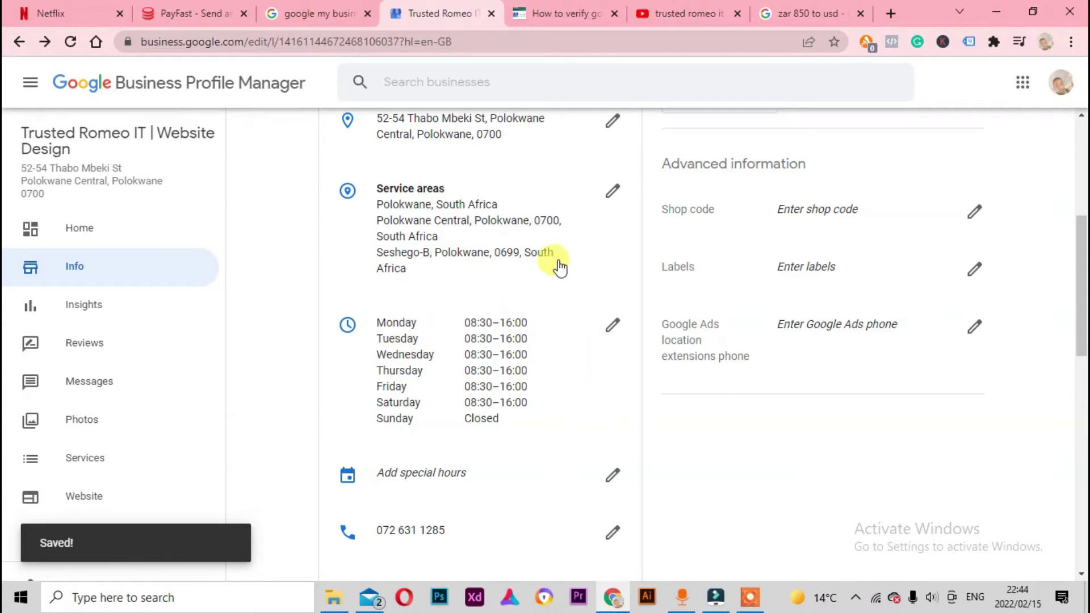
# Open the special hours with the Human Rights Day entry and apply them without adding a new date.
pyautogui.scroll(3, 518, 370)
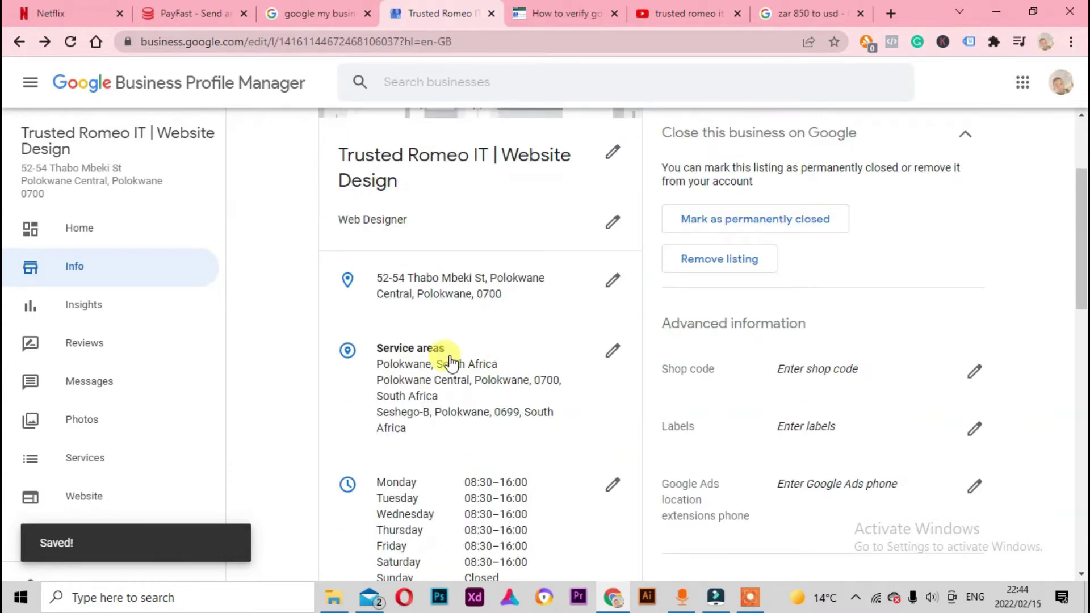
pyautogui.scroll(-1, 452, 361)
pyautogui.scroll(-4, 452, 364)
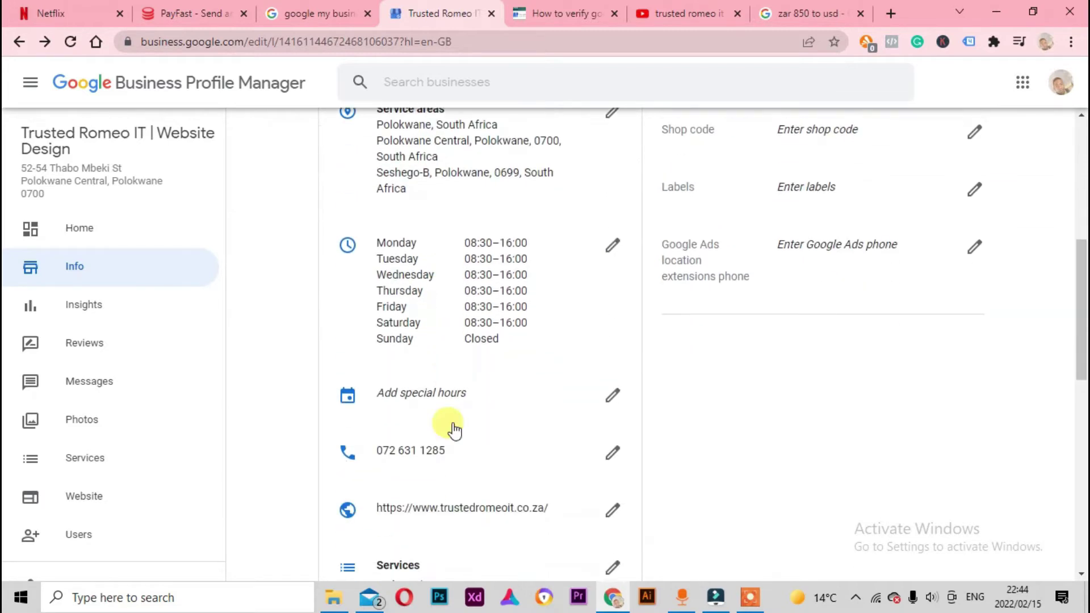
pyautogui.click(451, 340)
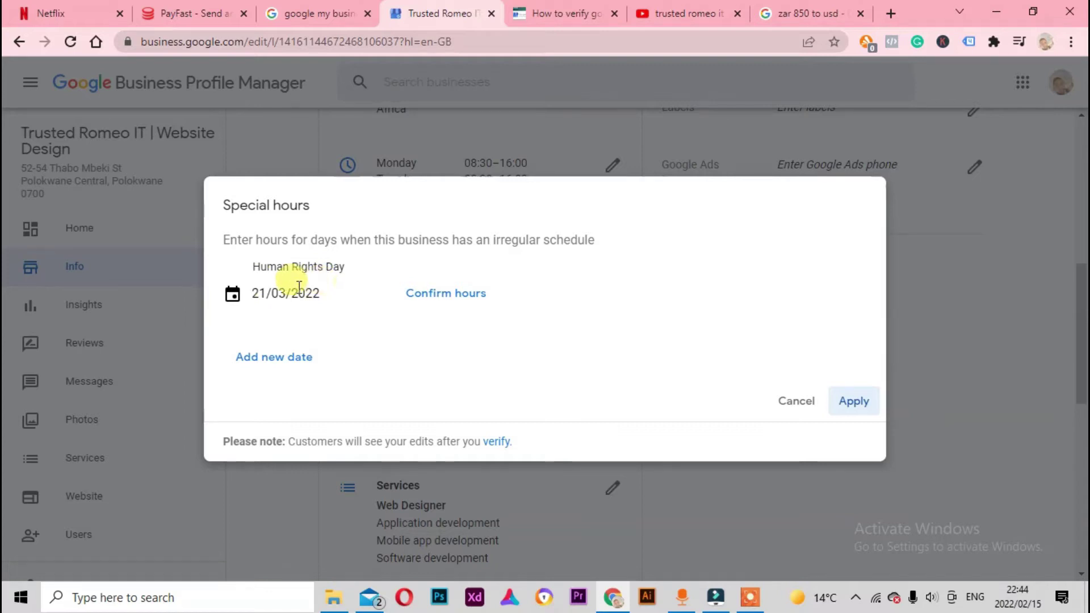
pyautogui.click(863, 412)
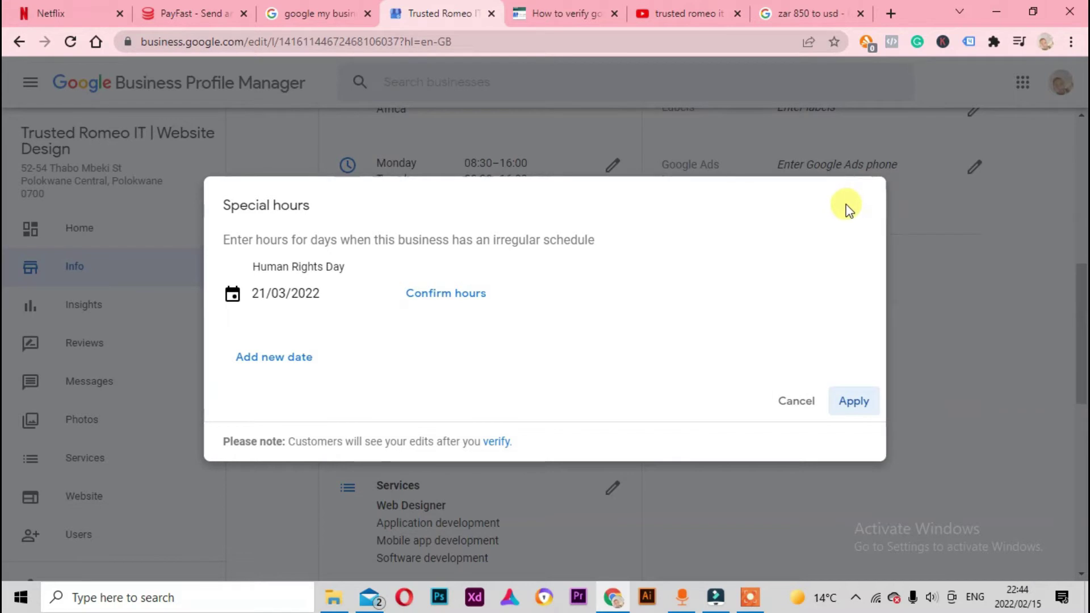
pyautogui.click(852, 402)
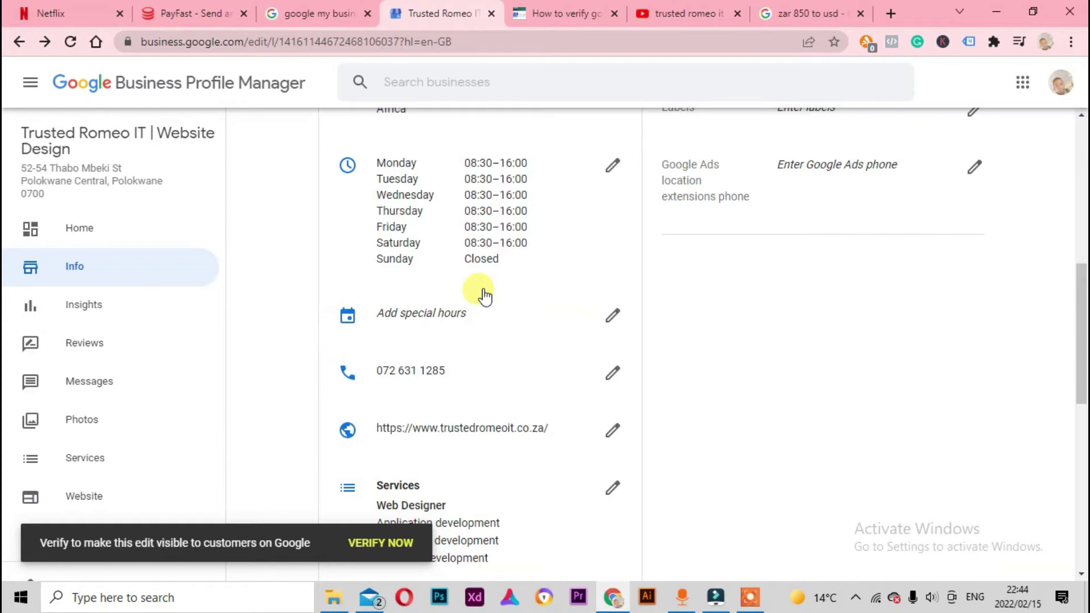
# Switch to the open YouTube search for trusted romeo it and look through its channels and Google My Business verification videos.
pyautogui.scroll(-1, 393, 298)
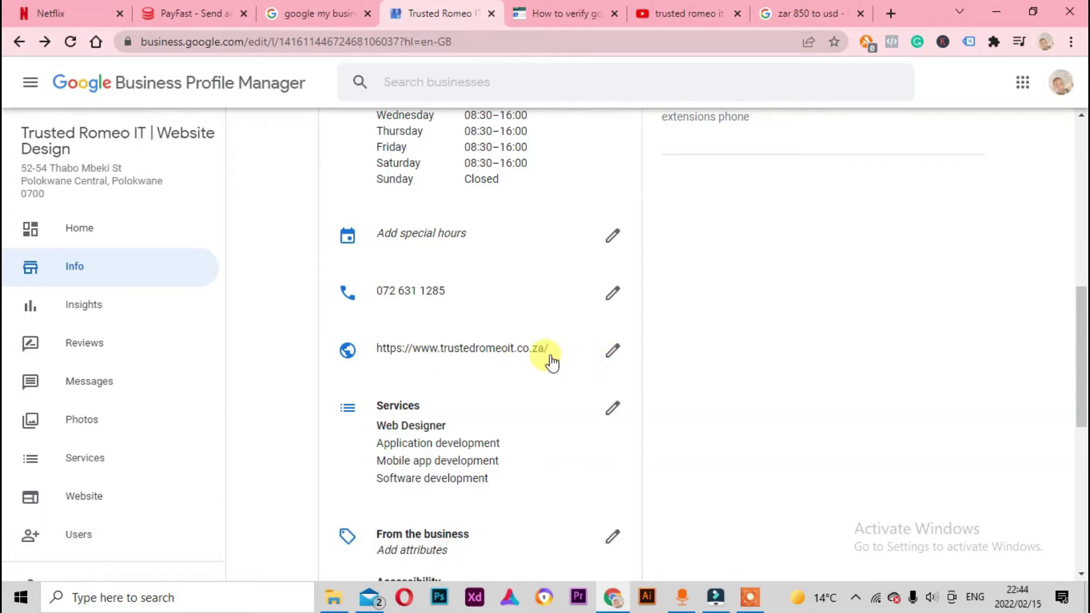
pyautogui.scroll(-3, 549, 327)
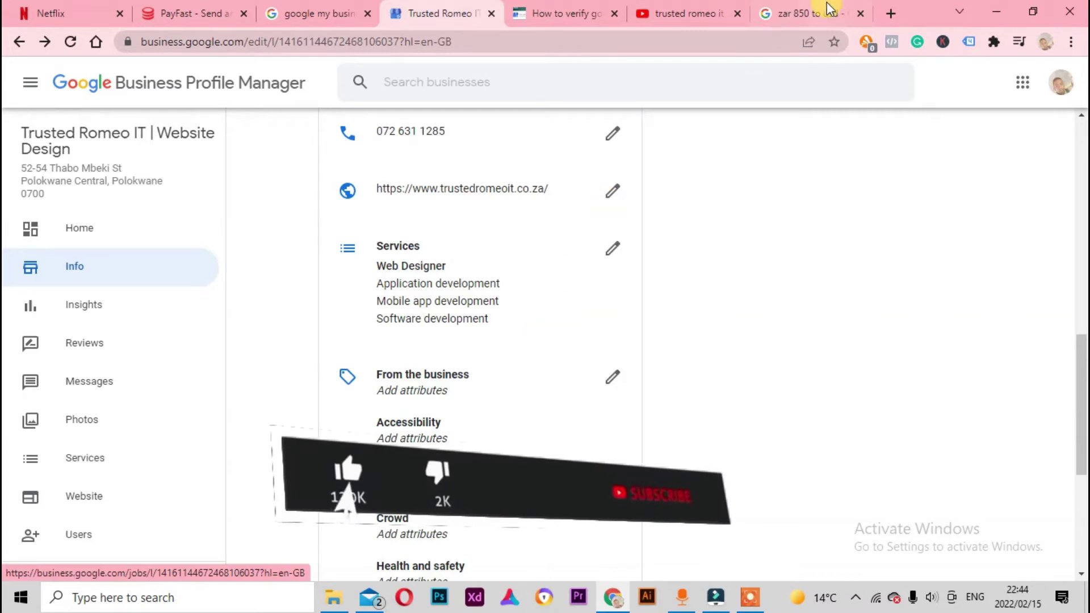
pyautogui.click(690, 14)
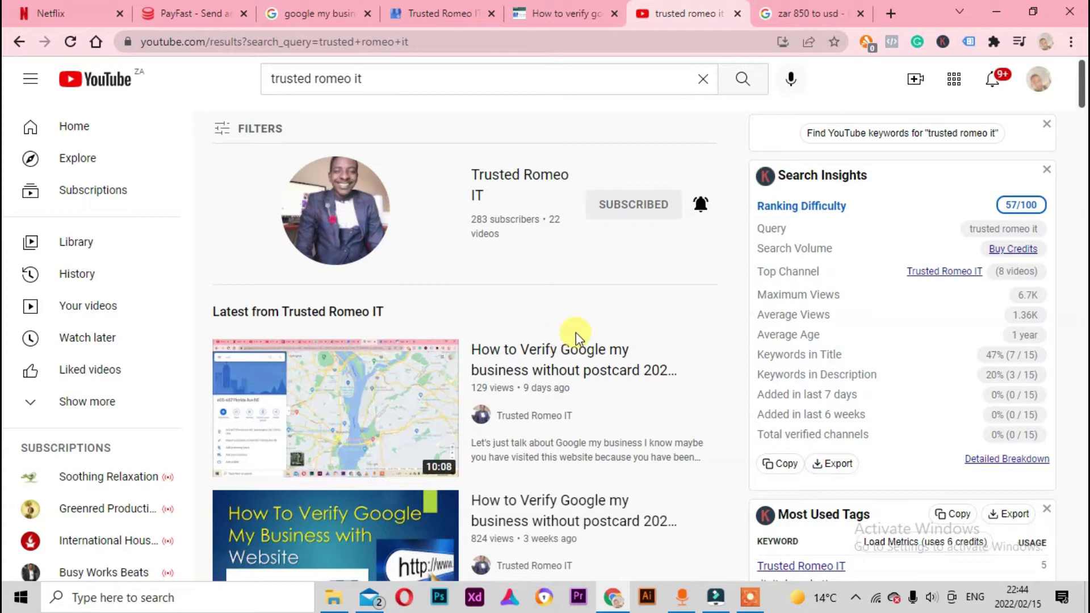
pyautogui.scroll(-3, 468, 405)
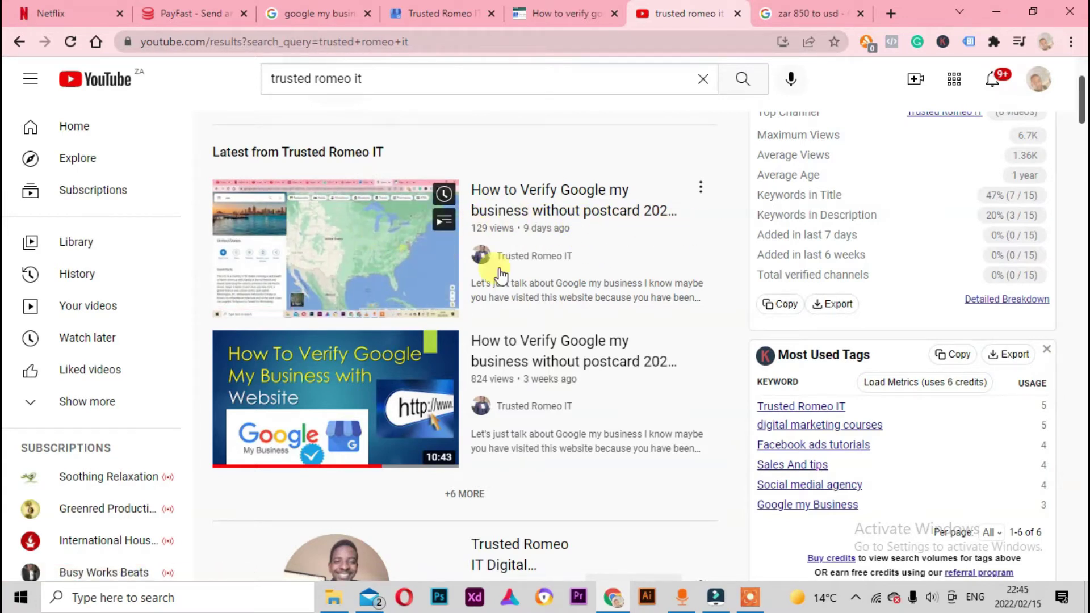
pyautogui.scroll(-1, 520, 357)
pyautogui.scroll(1, 527, 279)
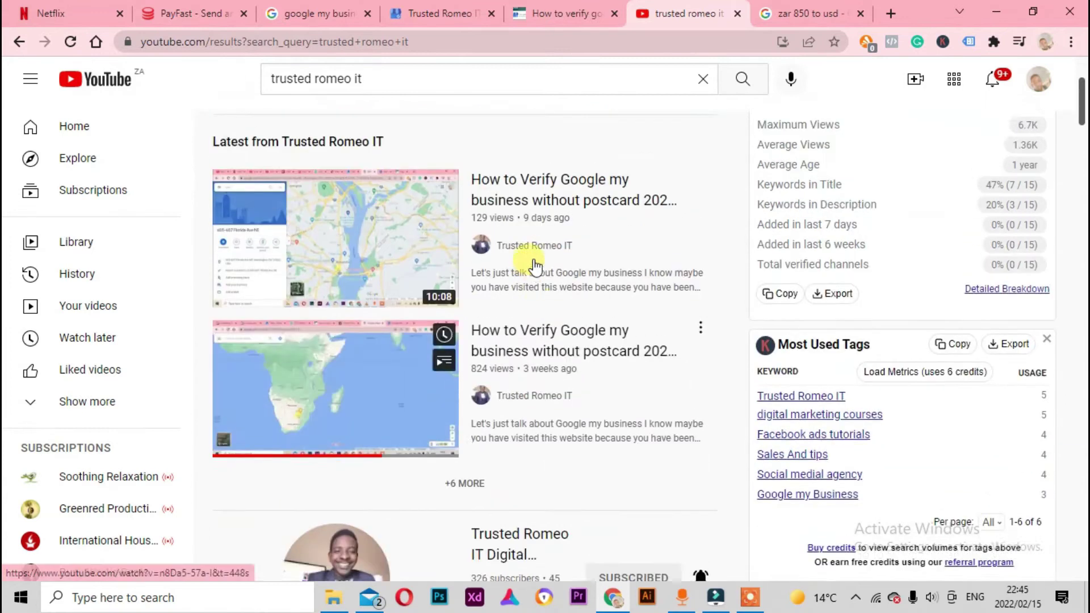
pyautogui.scroll(-2, 535, 341)
pyautogui.scroll(-2, 511, 398)
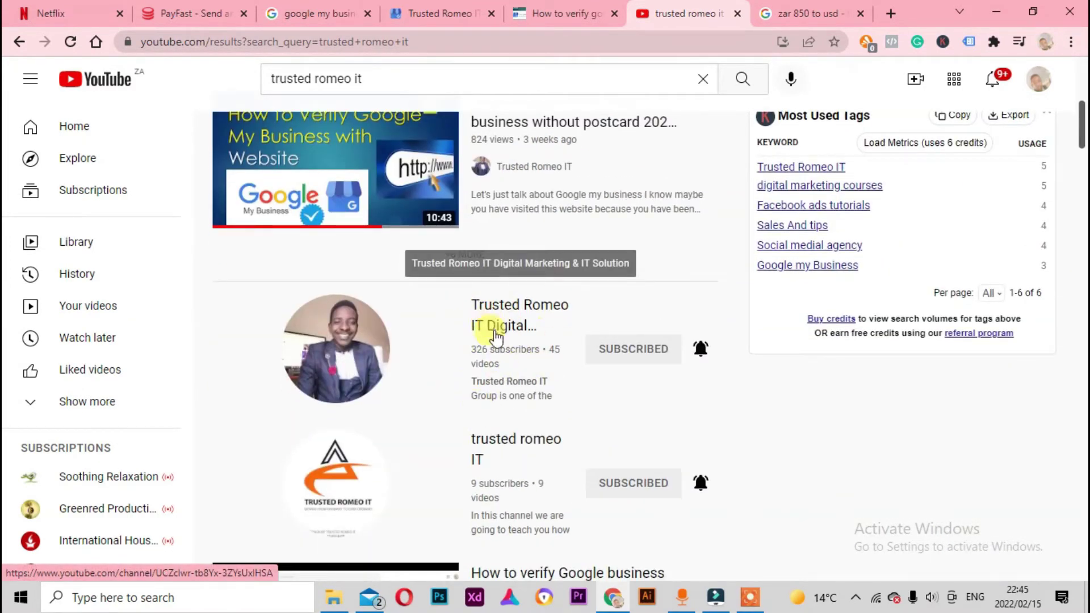
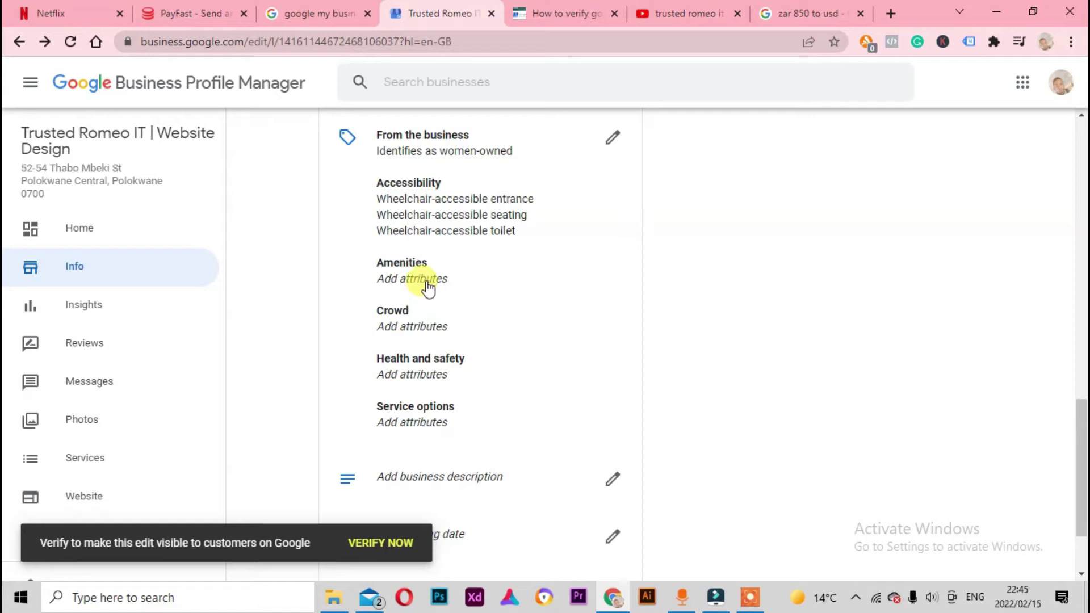
# Open the business attributes from Amenities and again from Health and safety, applying them as they are.
pyautogui.click(411, 295)
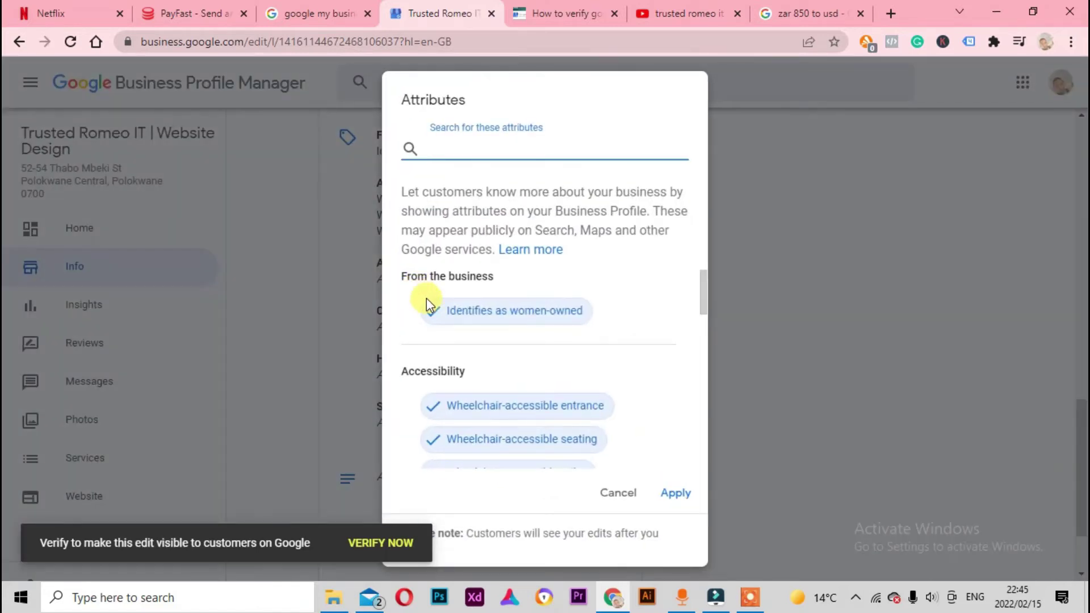
pyautogui.click(685, 497)
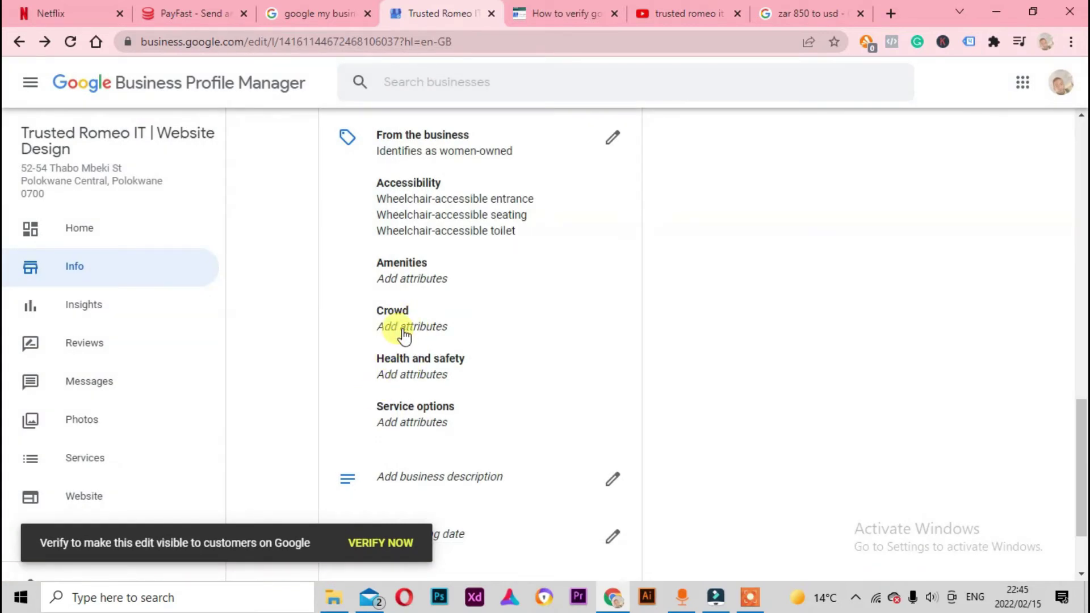
pyautogui.click(408, 378)
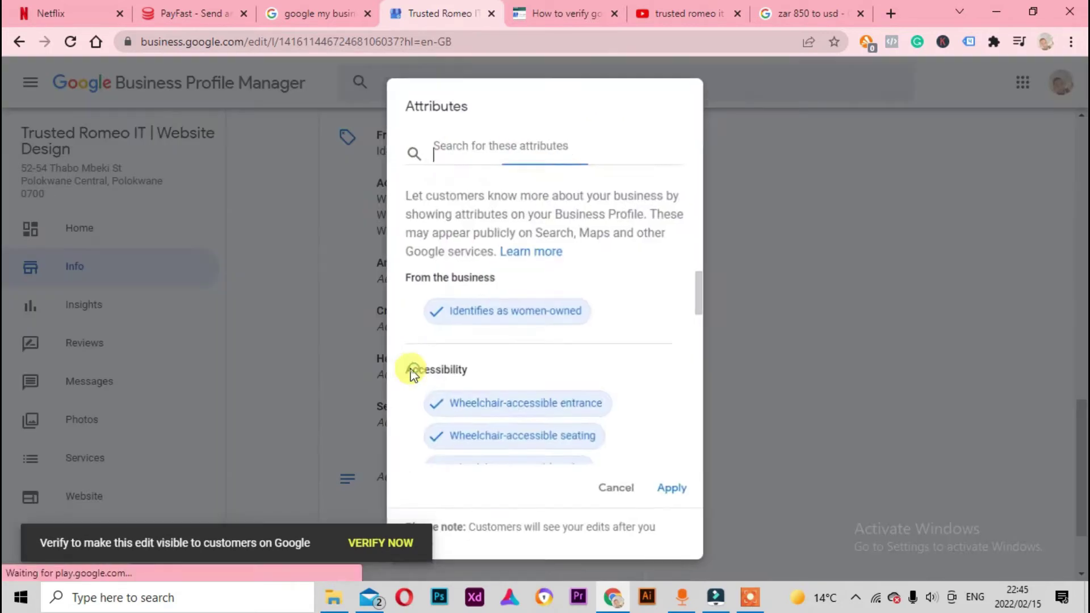
pyautogui.click(677, 500)
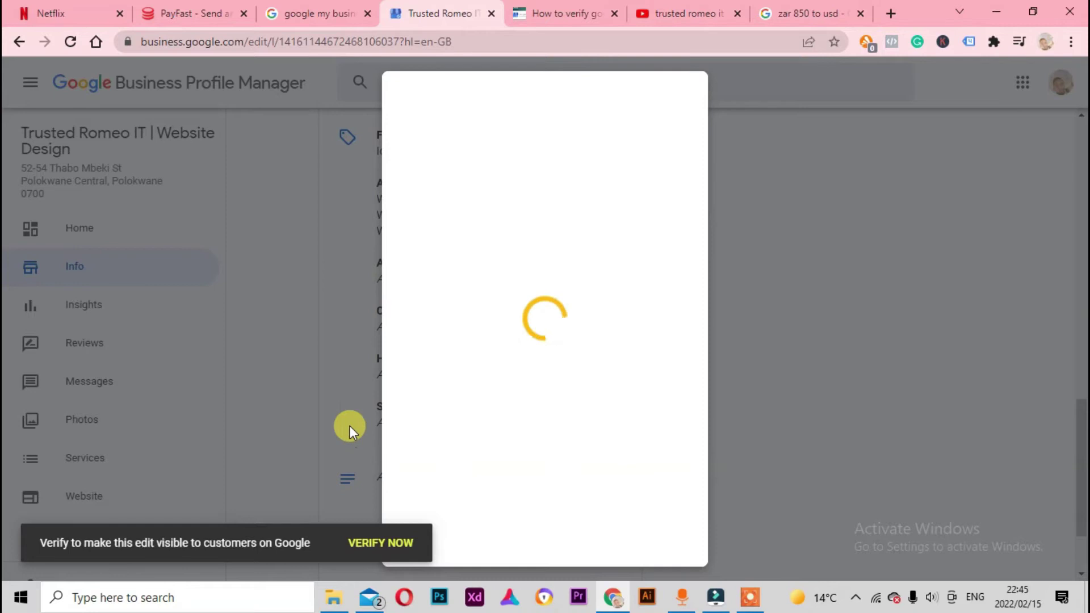
# Open the business attributes again and add Transgender safe space under Crowd.
pyautogui.scroll(-1, 420, 437)
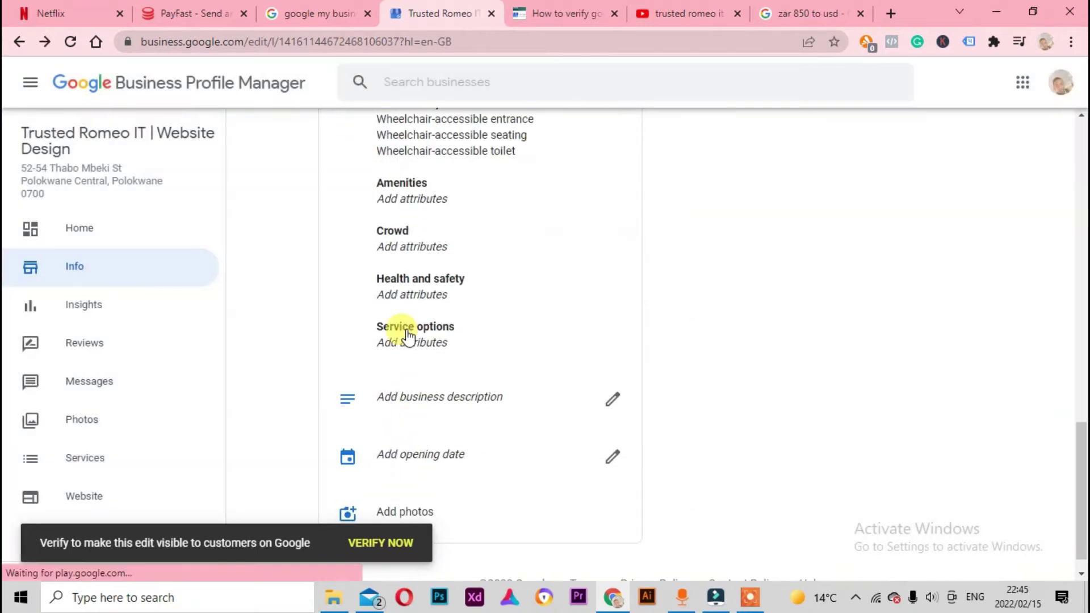
pyautogui.click(410, 337)
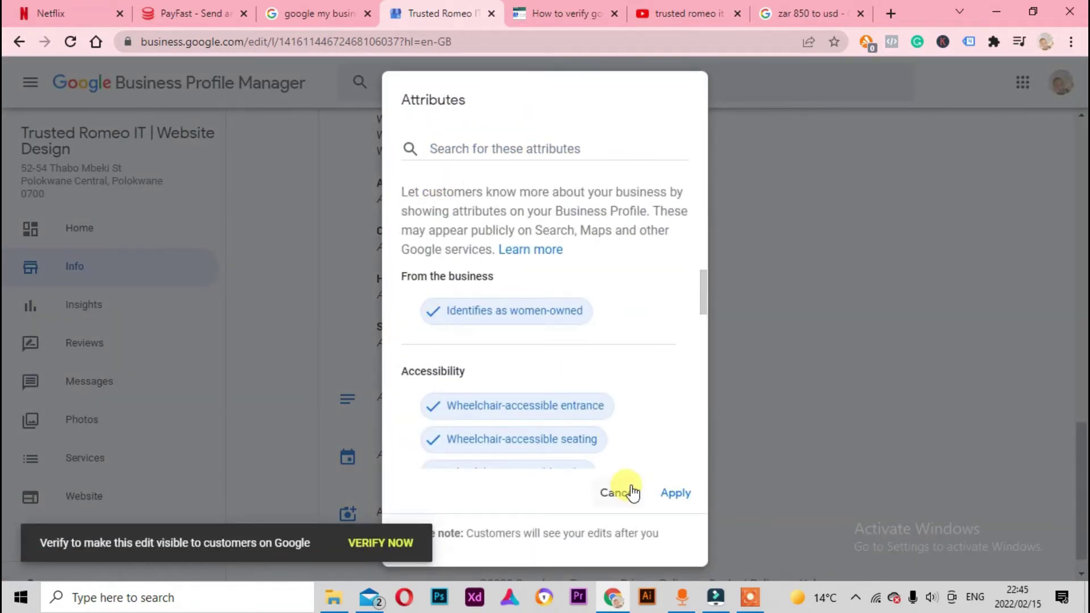
pyautogui.scroll(-5, 565, 417)
pyautogui.scroll(1, 562, 412)
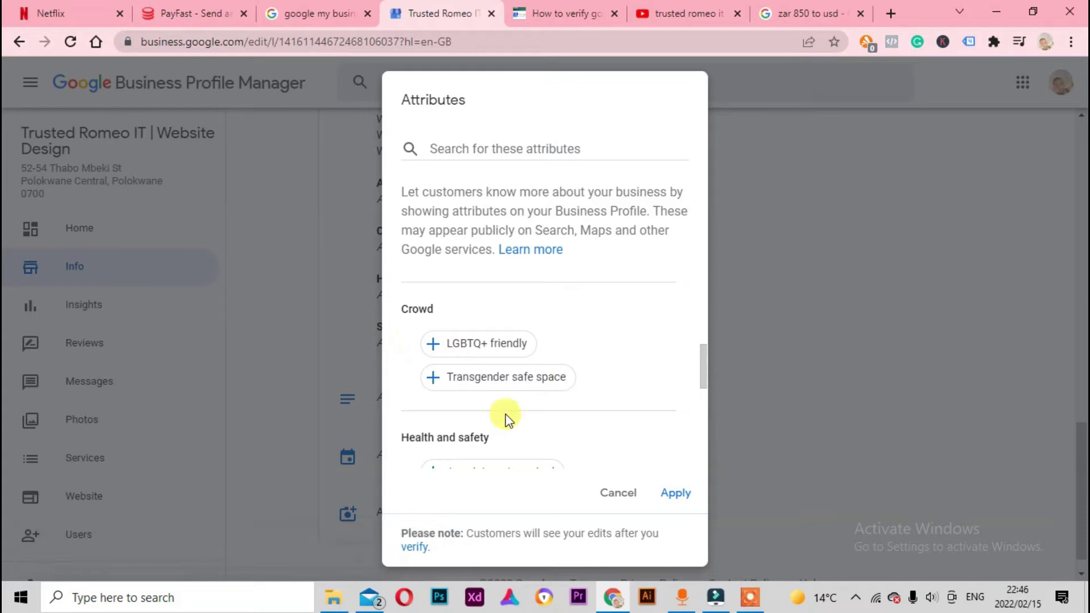
pyautogui.click(438, 386)
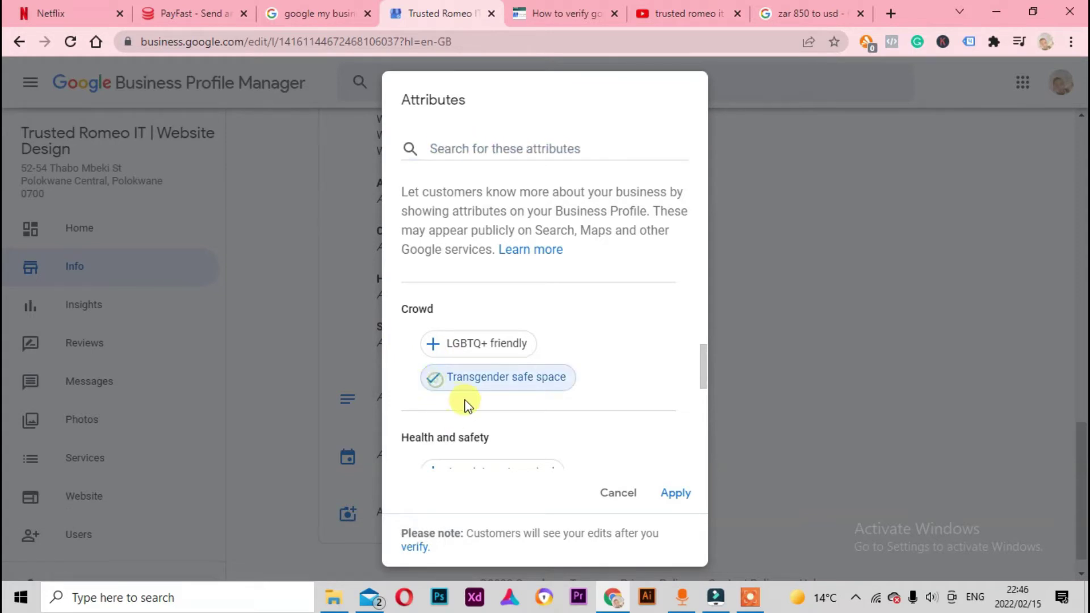
# Add Appointment required, Mask required, Staff get temperature checks and Temperature check required under Health and safety, and apply the attributes.
pyautogui.scroll(-1, 469, 404)
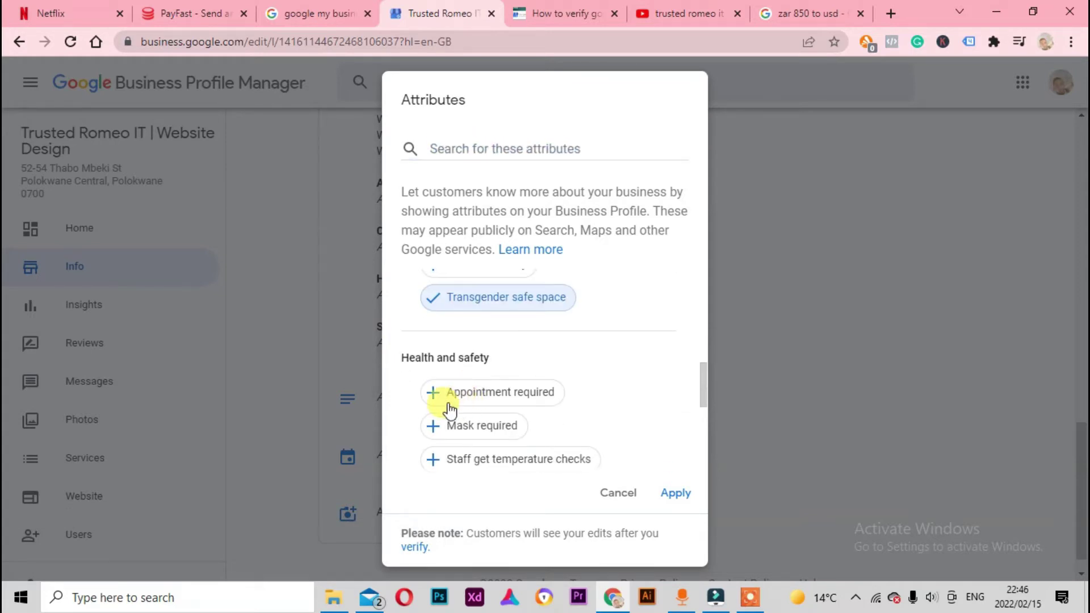
pyautogui.click(440, 400)
pyautogui.click(447, 436)
pyautogui.scroll(-3, 436, 432)
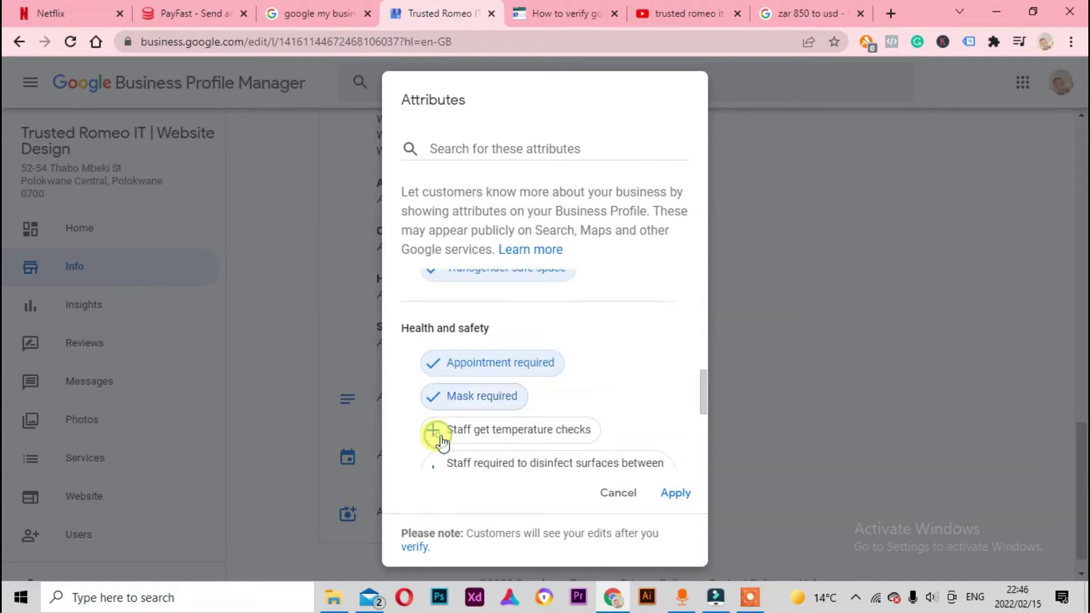
pyautogui.scroll(1, 440, 363)
pyautogui.click(431, 380)
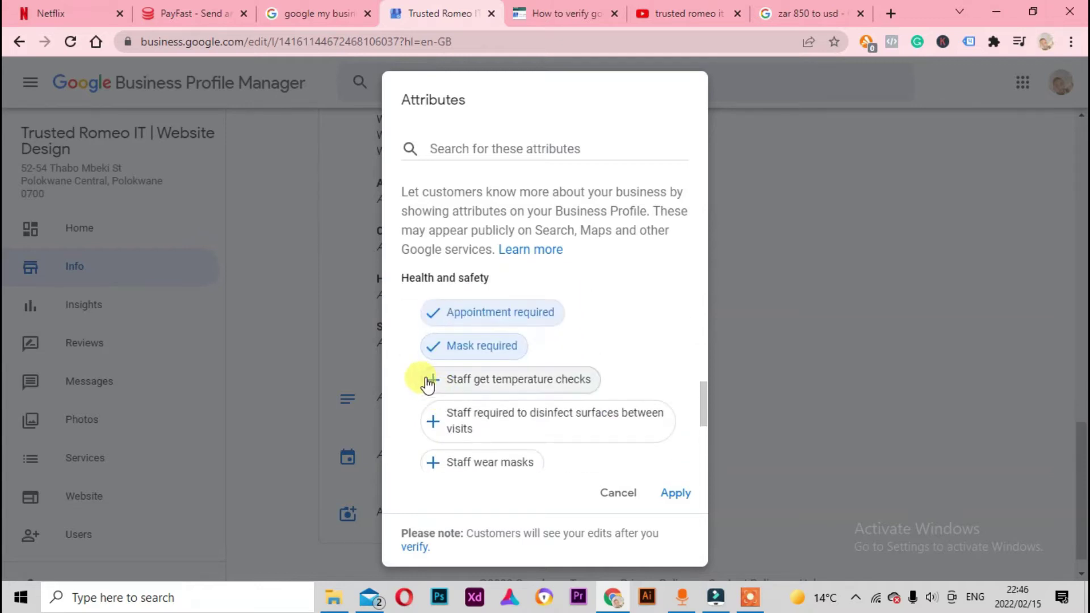
pyautogui.scroll(-1, 469, 452)
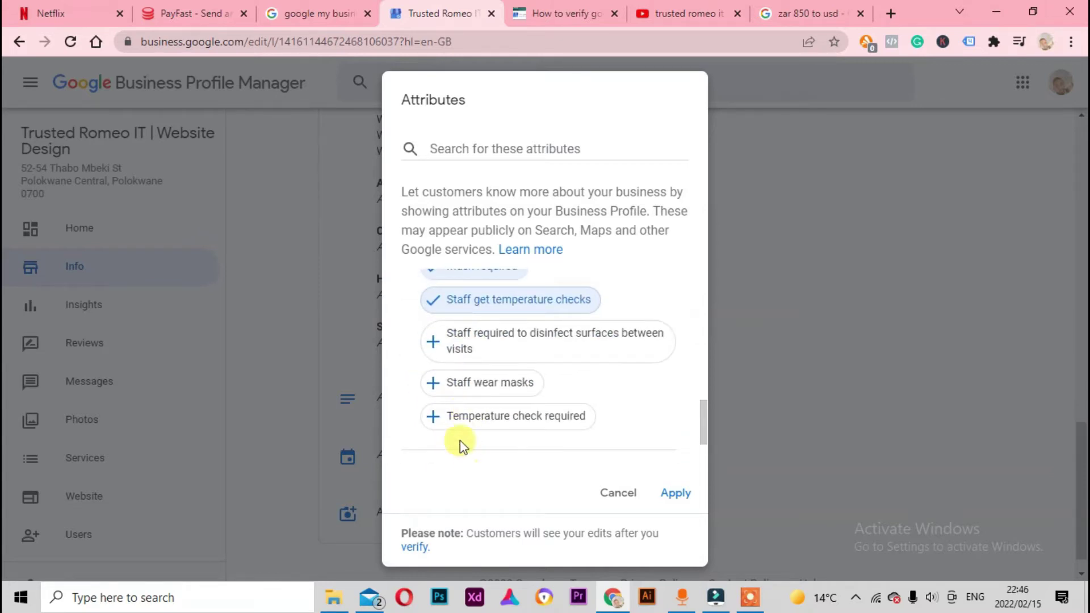
pyautogui.click(448, 418)
pyautogui.click(675, 493)
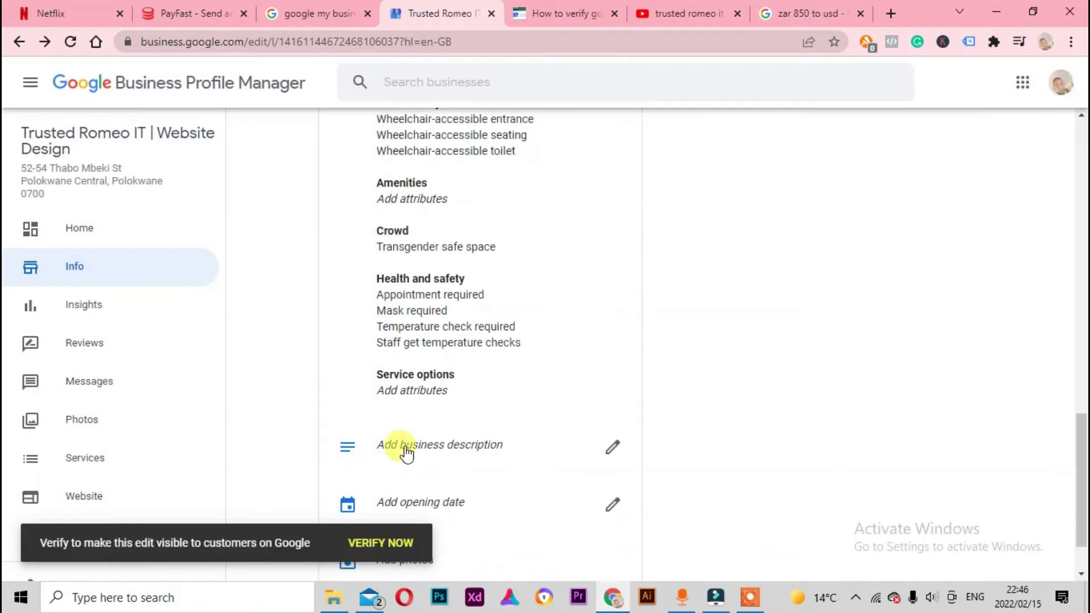
# Add Online appointments and On-site services under Service options, and apply the attributes.
pyautogui.scroll(-2, 443, 423)
pyautogui.click(440, 326)
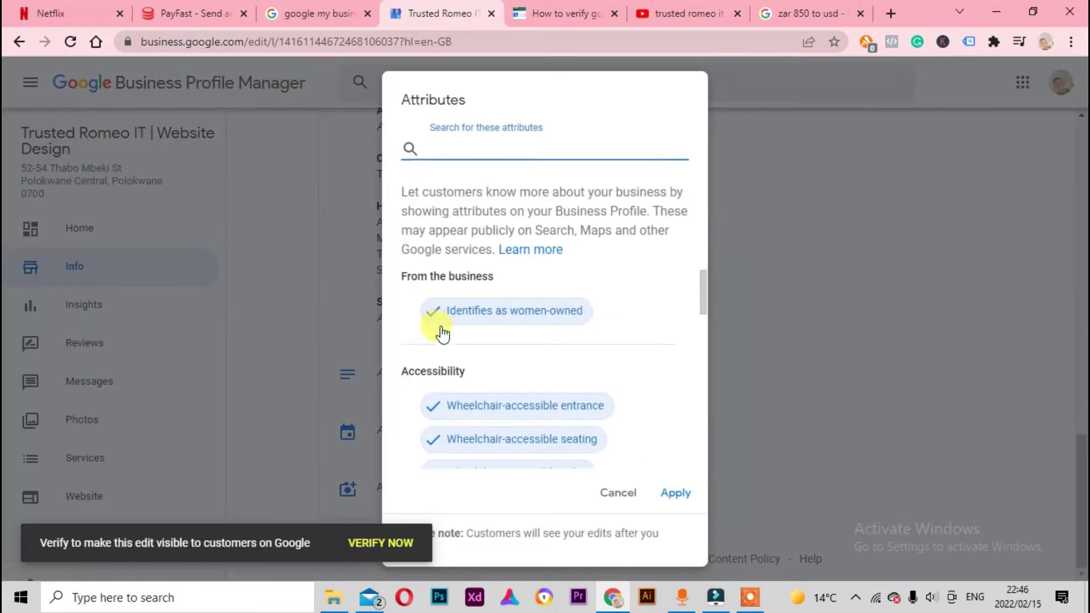
pyautogui.scroll(-5, 462, 352)
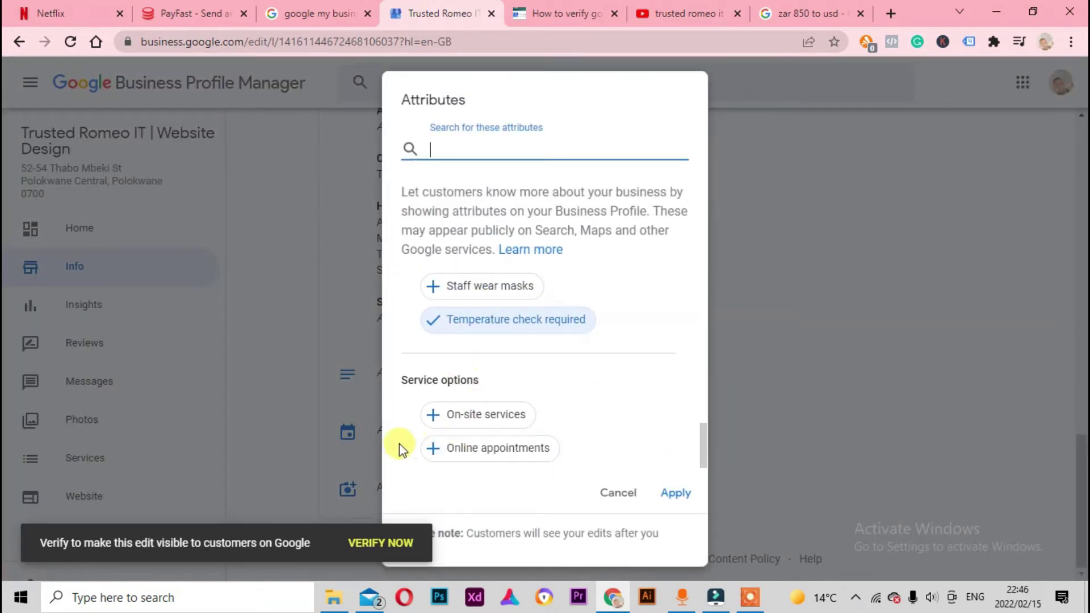
pyautogui.click(441, 452)
pyautogui.click(435, 420)
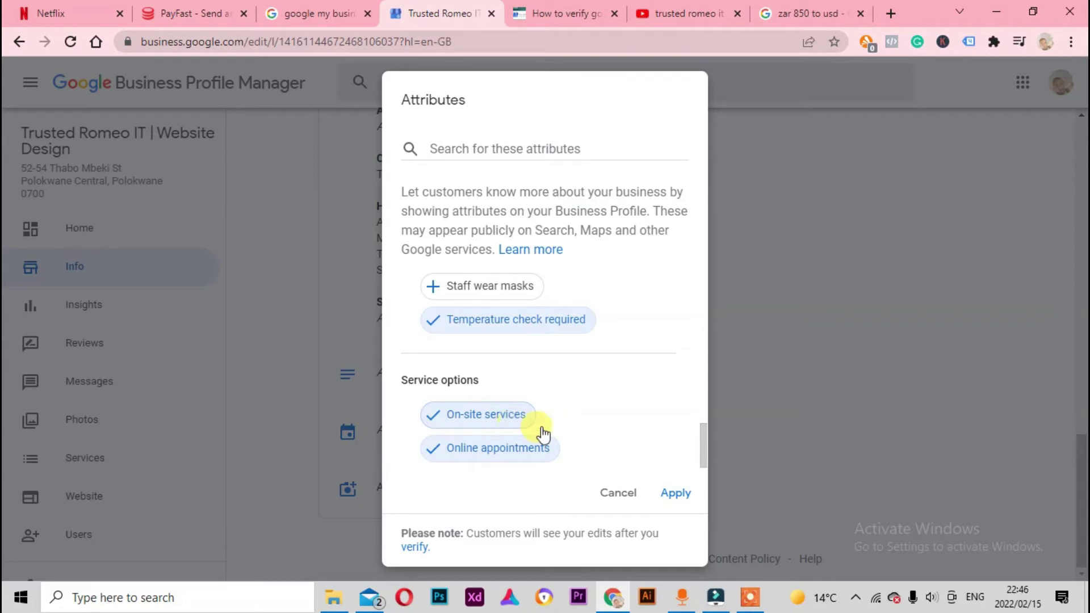
pyautogui.scroll(2, 545, 428)
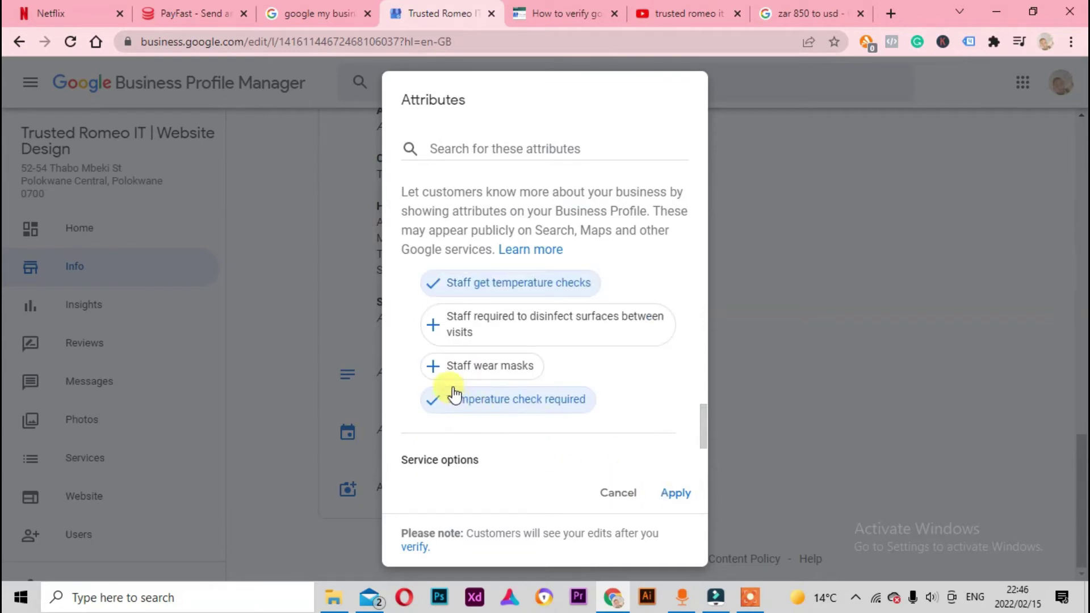
pyautogui.click(687, 493)
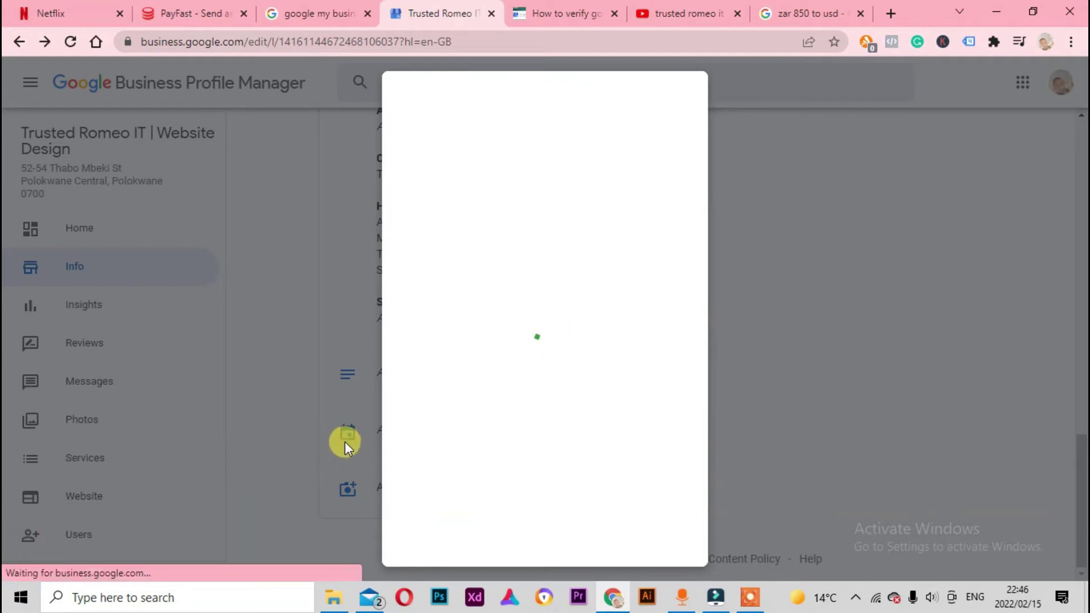
pyautogui.scroll(-1, 438, 317)
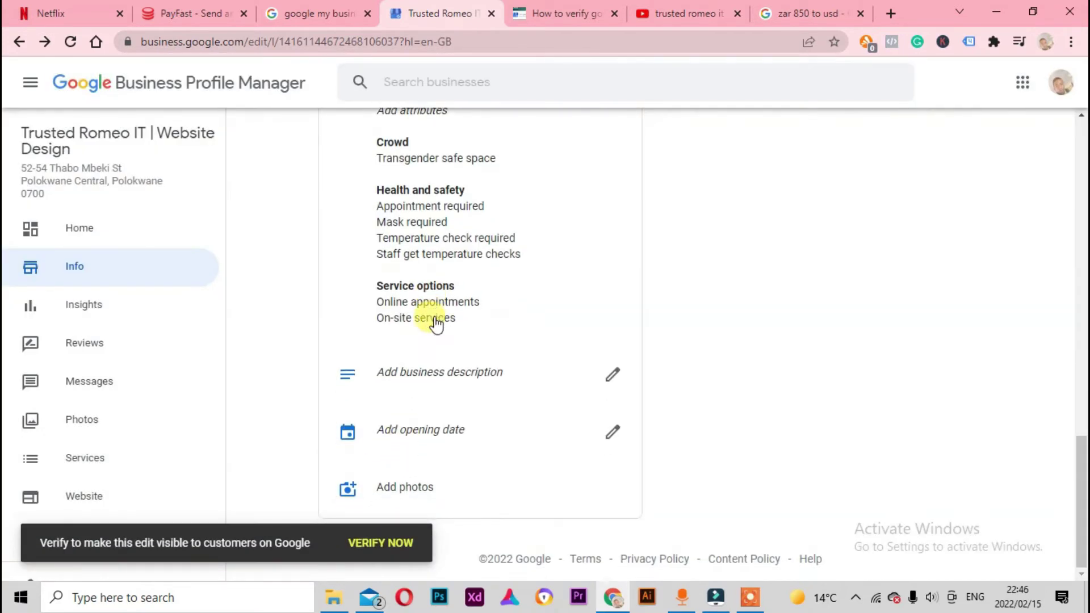
# Start adding the business description, and search Google for Trusted Romeo IT in a new browser tab.
pyautogui.click(448, 376)
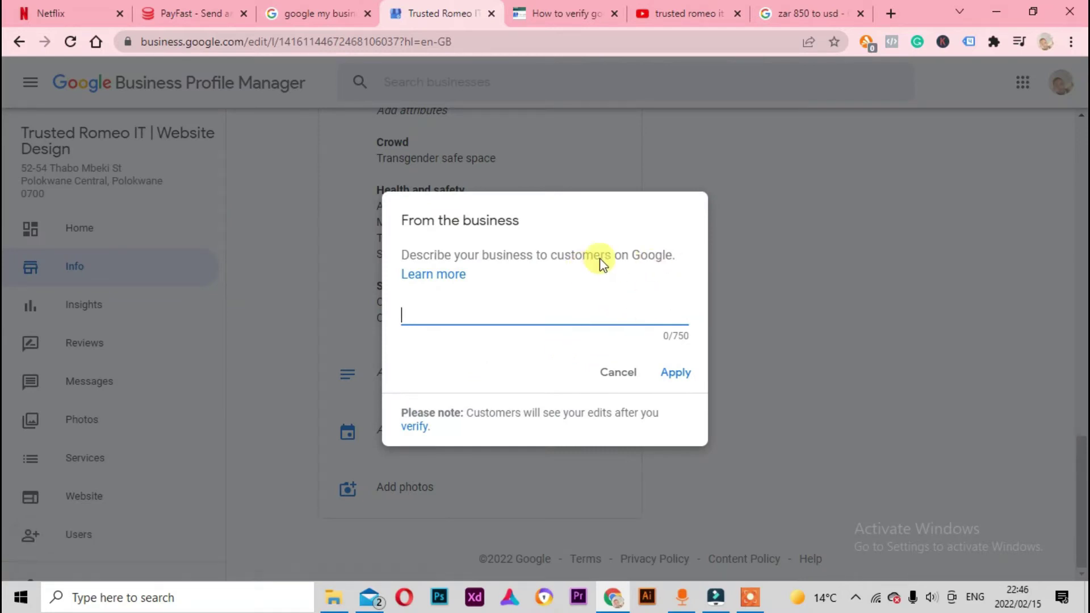
pyautogui.click(891, 16)
pyautogui.write('tr')
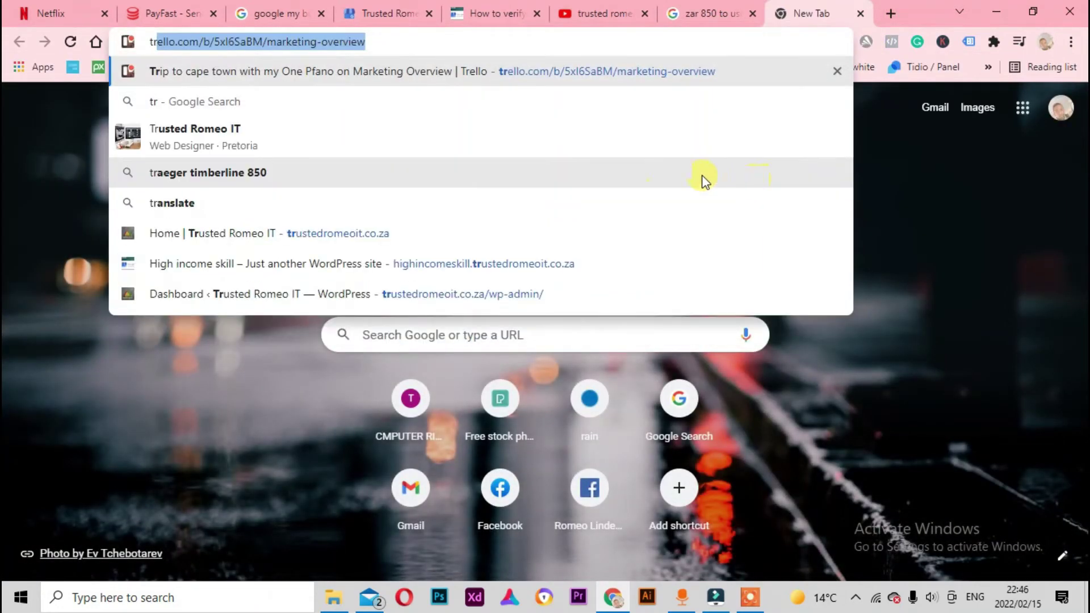
pyautogui.press('BackSpace')
pyautogui.press('BackSpace')
pyautogui.press('BackSpace')
pyautogui.write('tr')
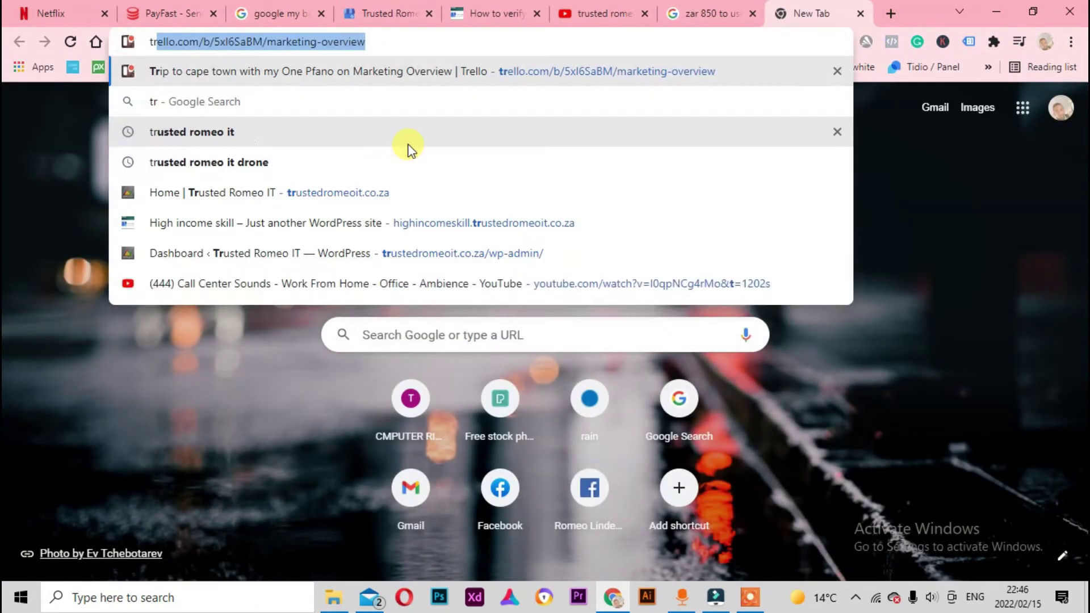
pyautogui.click(254, 152)
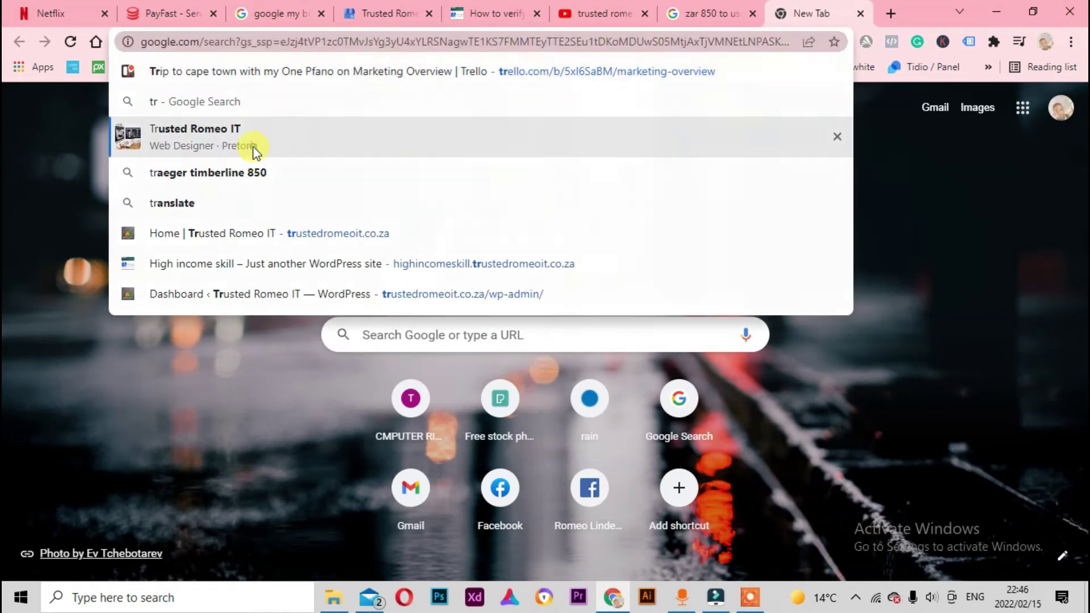
# Dismiss the Business Profile introduction and expand the full From Trusted Romeo IT description in the search results.
pyautogui.scroll(-8, 820, 273)
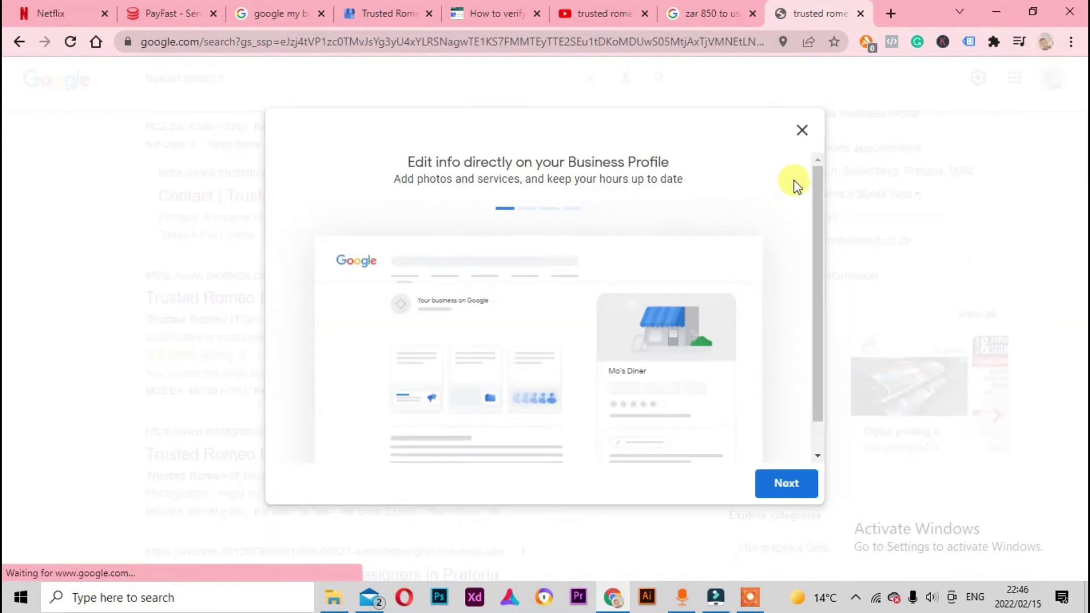
pyautogui.click(802, 131)
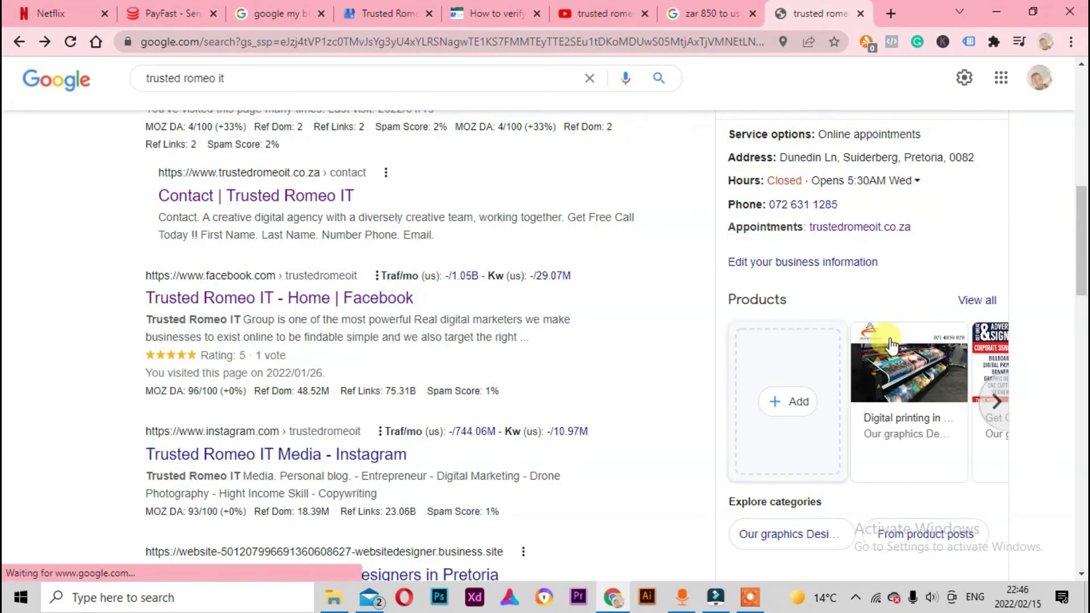
pyautogui.scroll(-12, 884, 389)
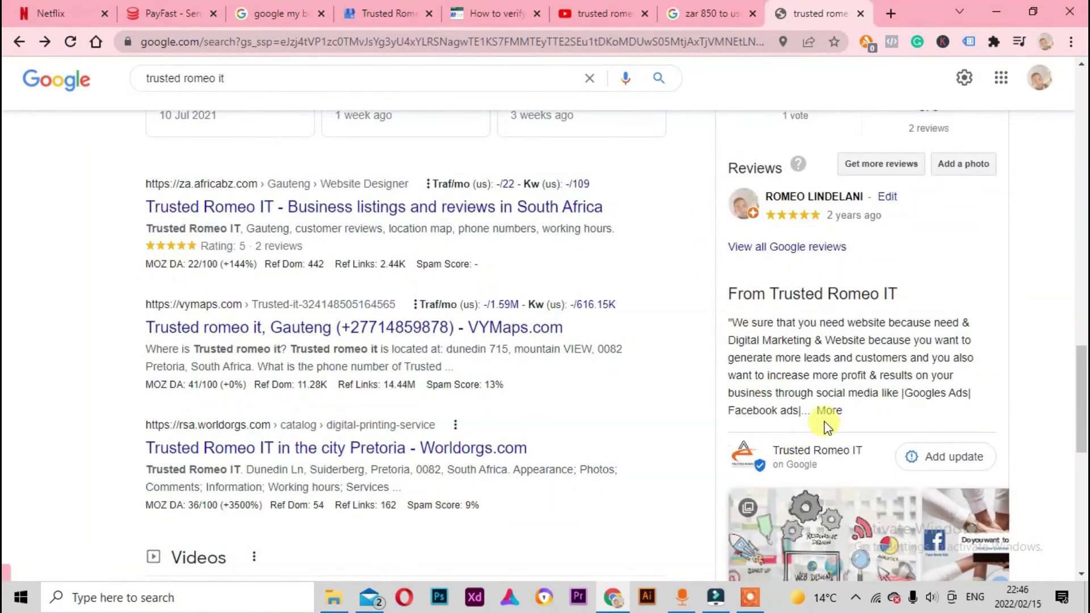
pyautogui.click(829, 410)
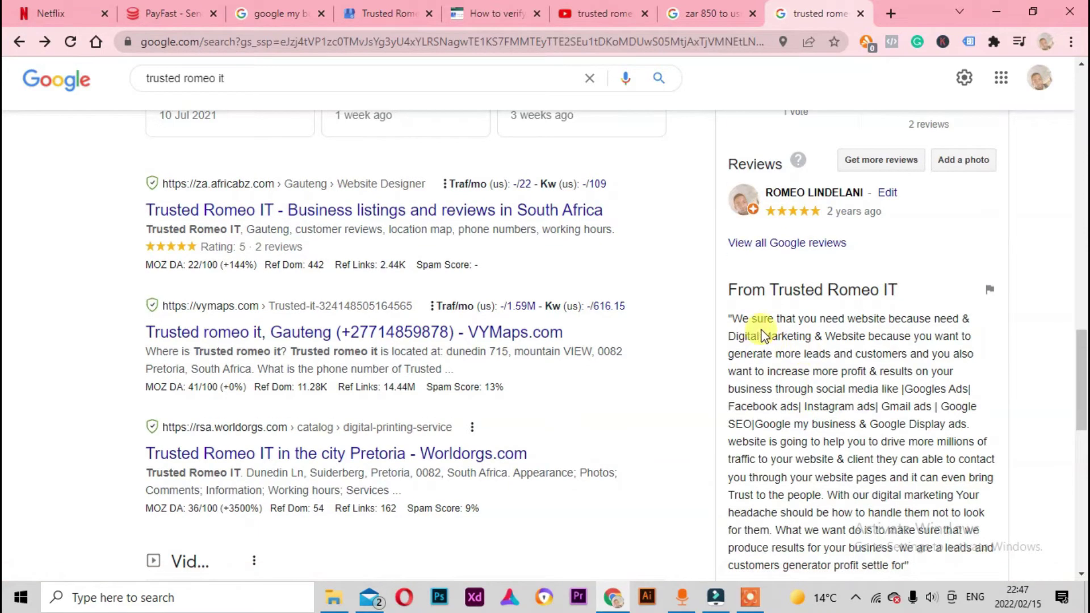
# Examine the expanded description, reviews and business details of the Trusted Romeo IT profile in the search results.
pyautogui.moveTo(735, 318); pyautogui.dragTo(925, 423)
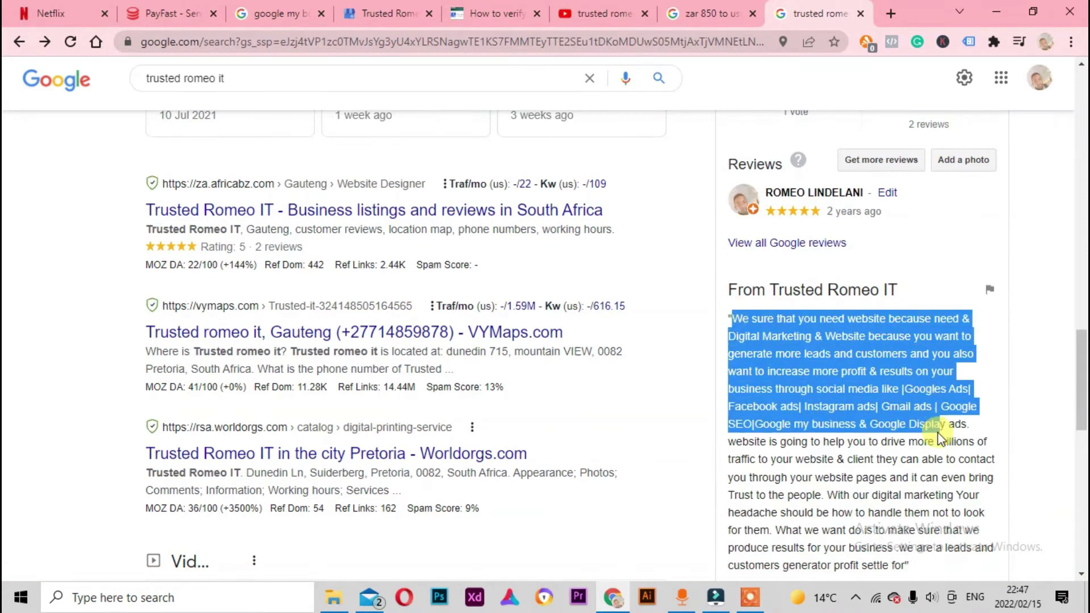
pyautogui.click(813, 425)
pyautogui.scroll(-1, 817, 452)
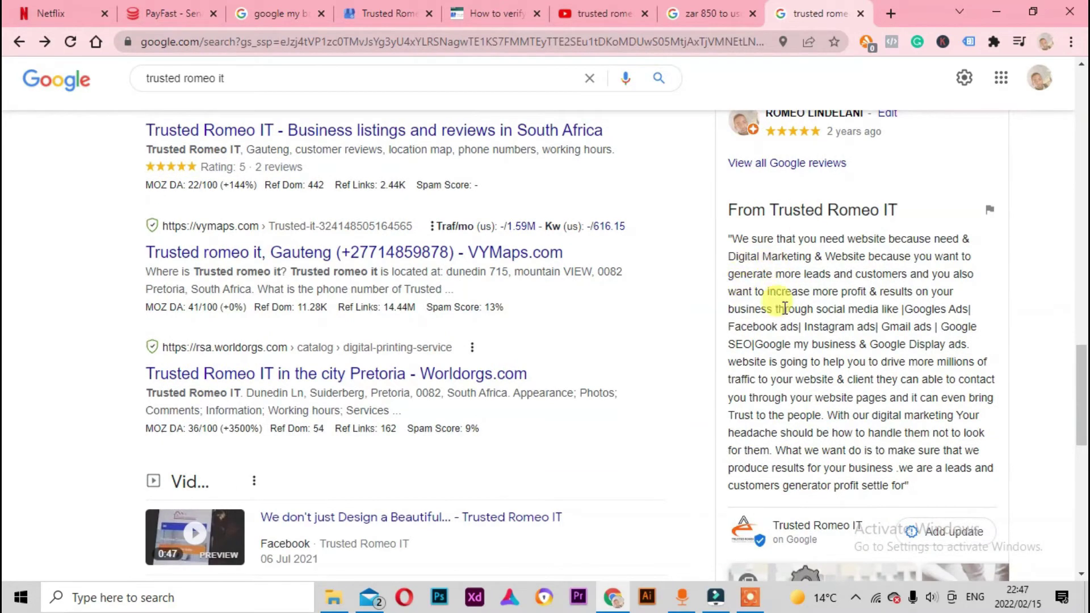
pyautogui.scroll(-3, 790, 341)
pyautogui.scroll(2, 794, 365)
pyautogui.scroll(-3, 794, 365)
pyautogui.scroll(-4, 794, 365)
pyautogui.scroll(5, 793, 365)
pyautogui.scroll(5, 794, 365)
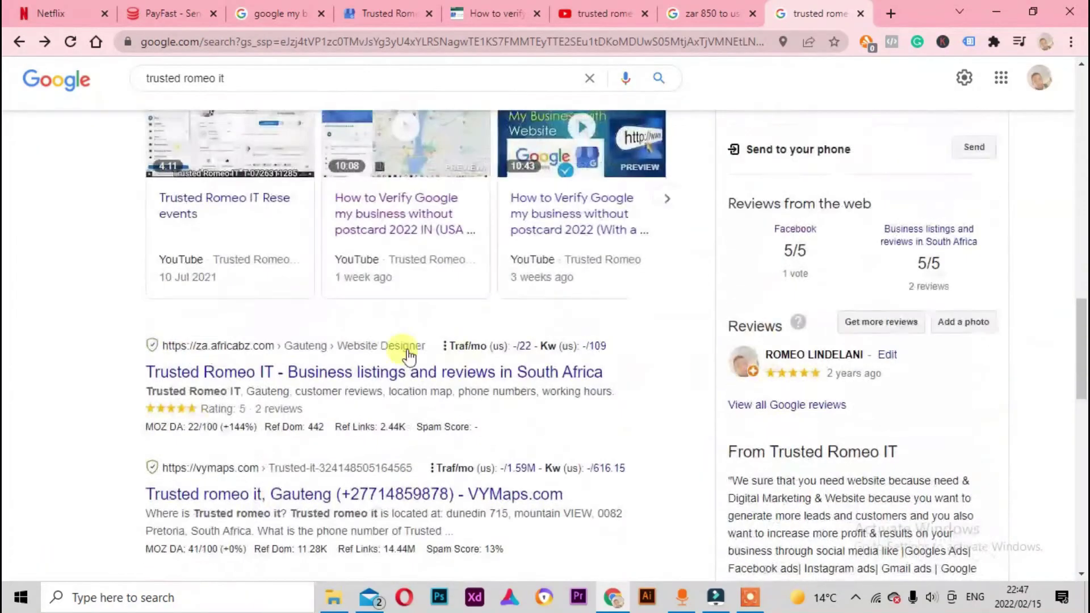
pyautogui.scroll(10, 289, 408)
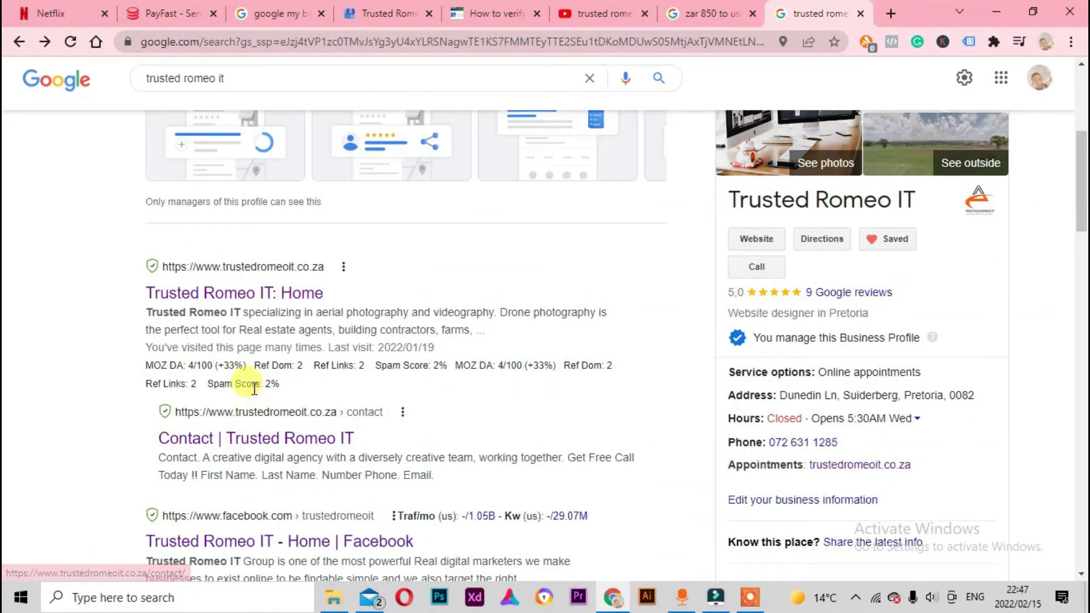
pyautogui.scroll(-2, 244, 382)
pyautogui.scroll(5, 817, 313)
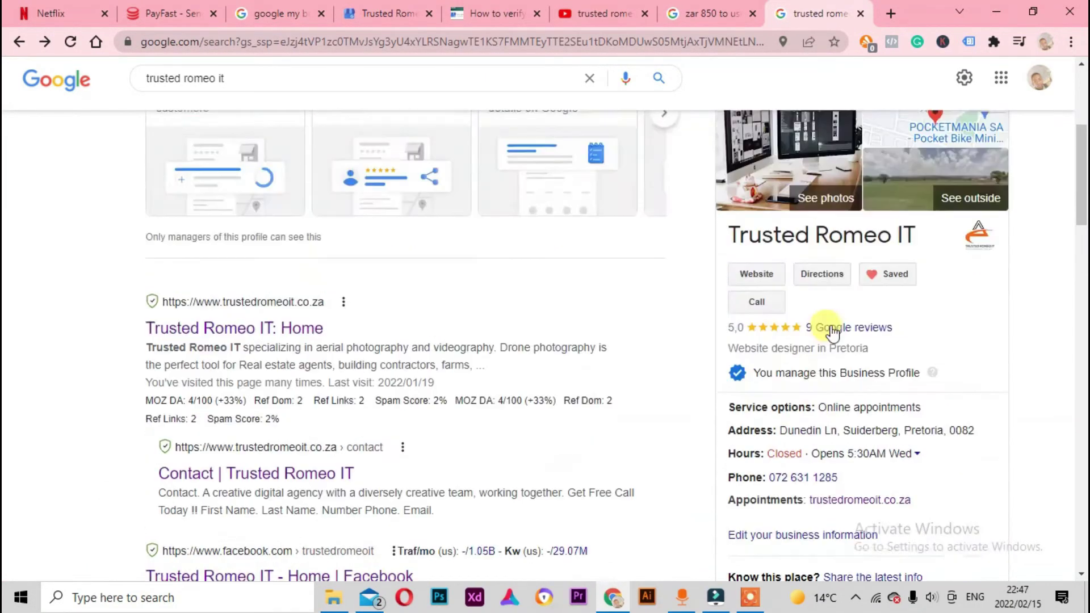
pyautogui.scroll(-12, 851, 360)
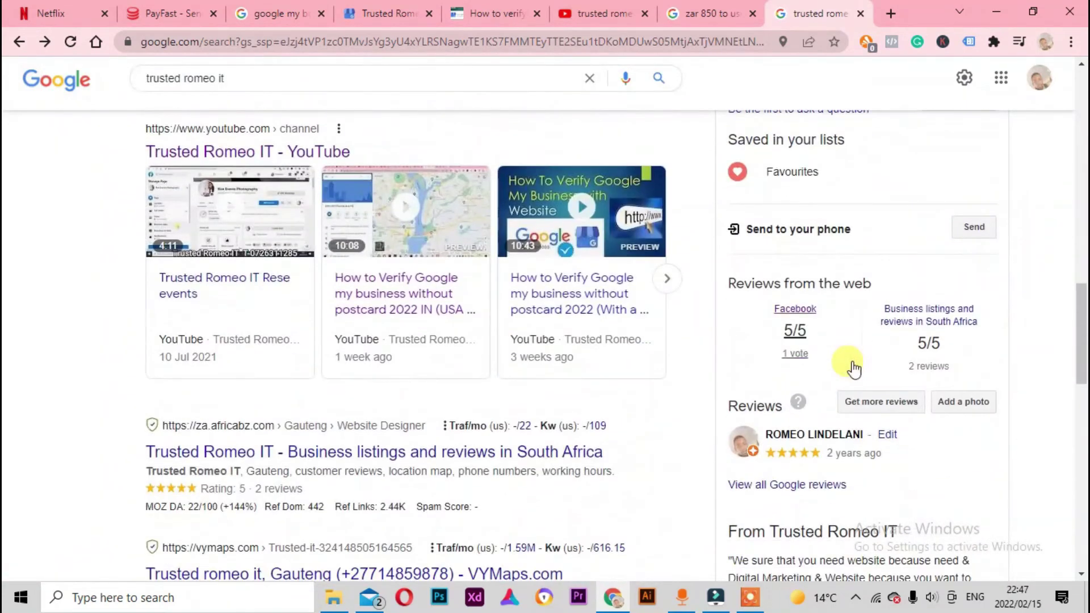
pyautogui.scroll(15, 853, 366)
pyautogui.scroll(-12, 853, 372)
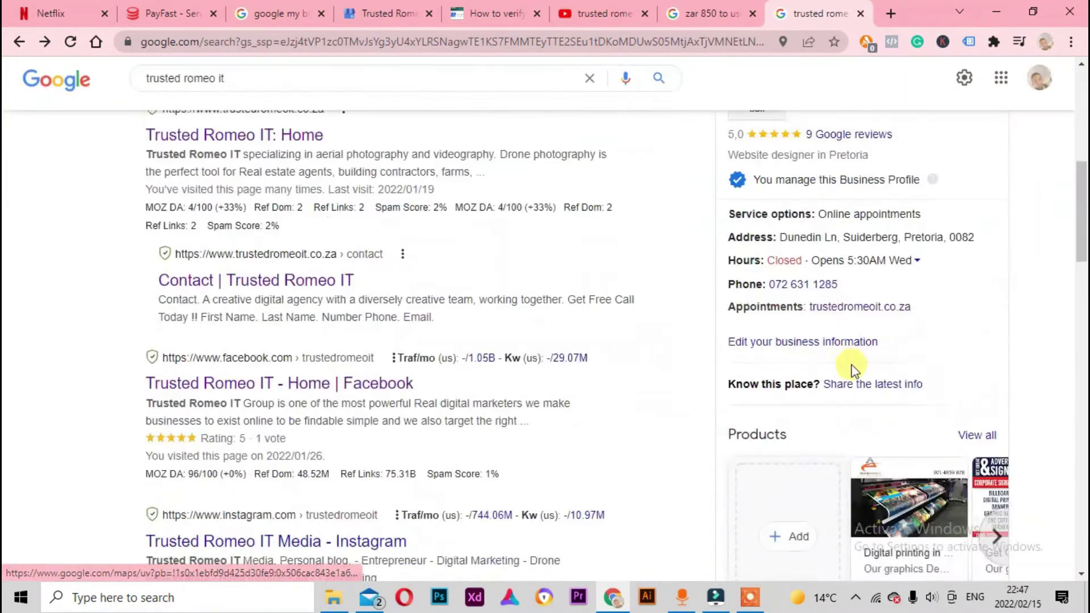
pyautogui.scroll(-3, 833, 374)
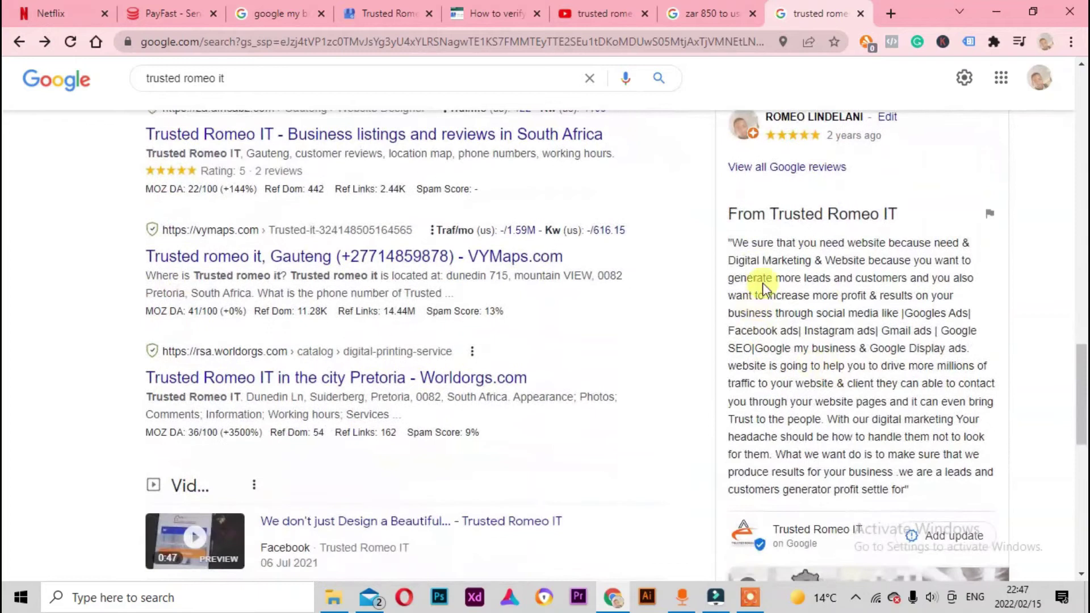
# Copy the From Trusted Romeo IT text and apply it as the business description of the listing in Business Profile Manager.
pyautogui.moveTo(731, 241); pyautogui.dragTo(902, 490)
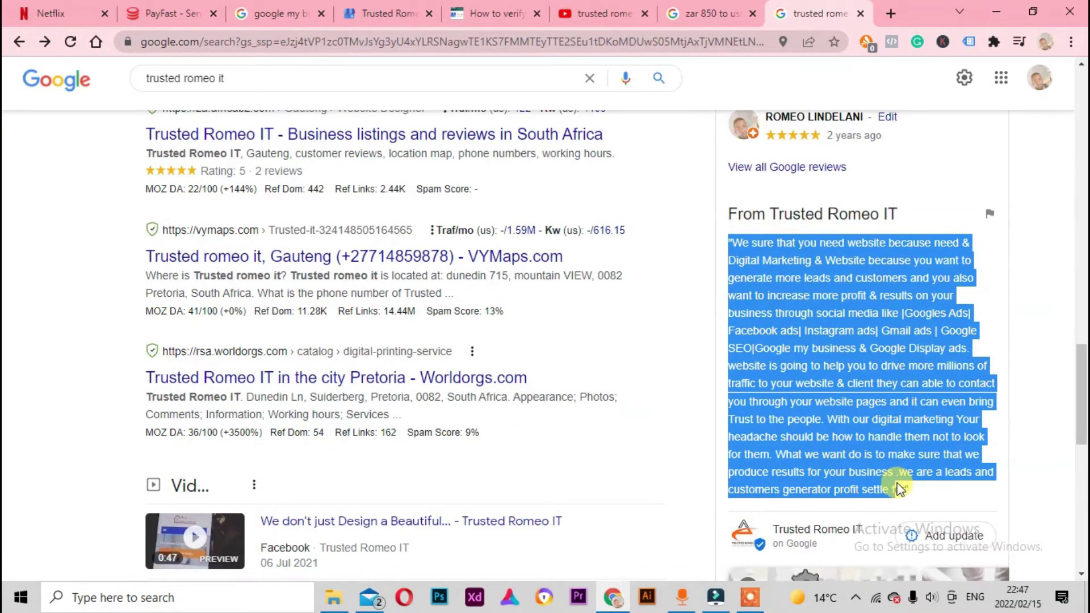
pyautogui.rightClick(902, 489)
pyautogui.click(730, 318)
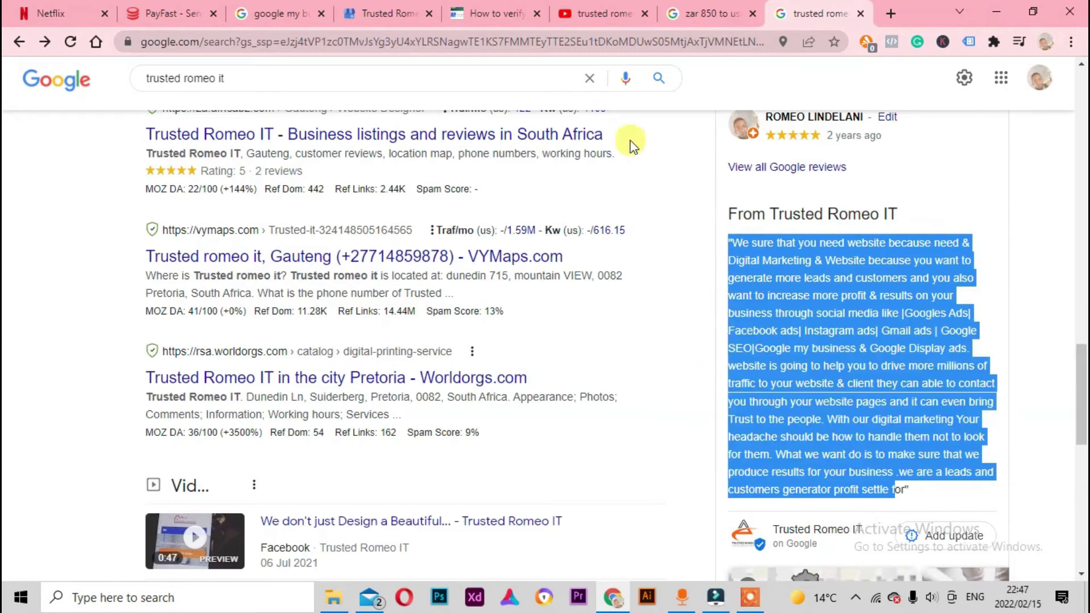
pyautogui.click(388, 20)
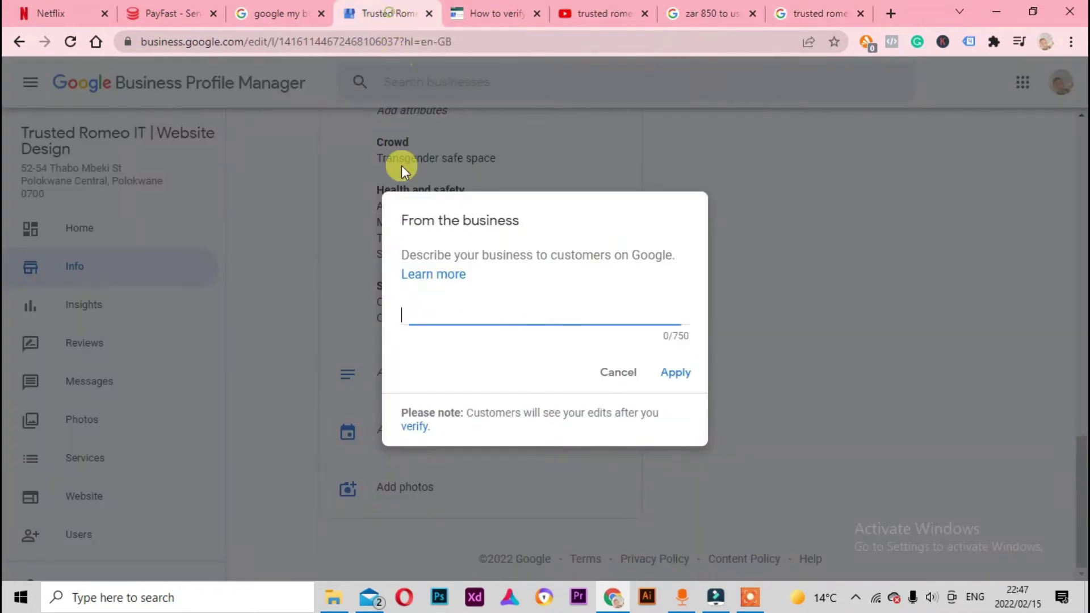
pyautogui.rightClick(419, 311)
pyautogui.click(462, 155)
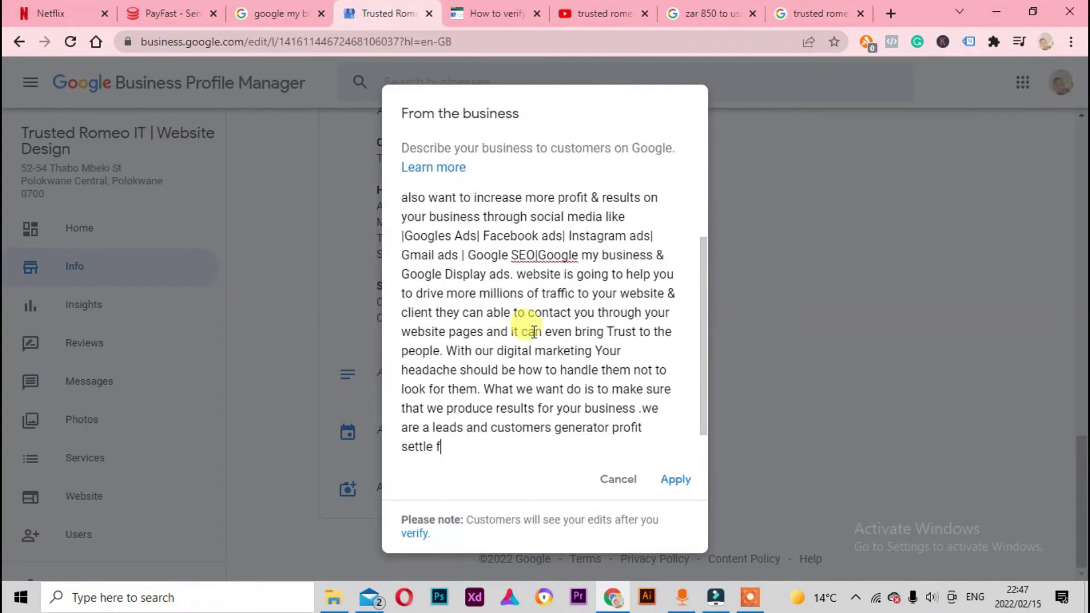
pyautogui.click(674, 480)
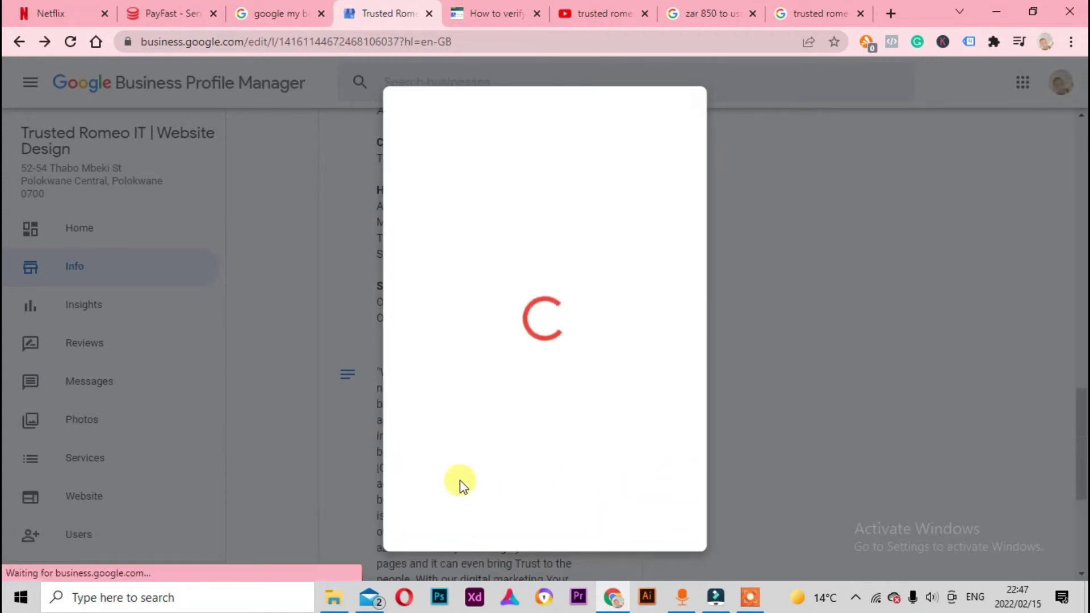
# Open the listing's photos and review the Overview, Interior and Exterior categories.
pyautogui.scroll(-4, 499, 356)
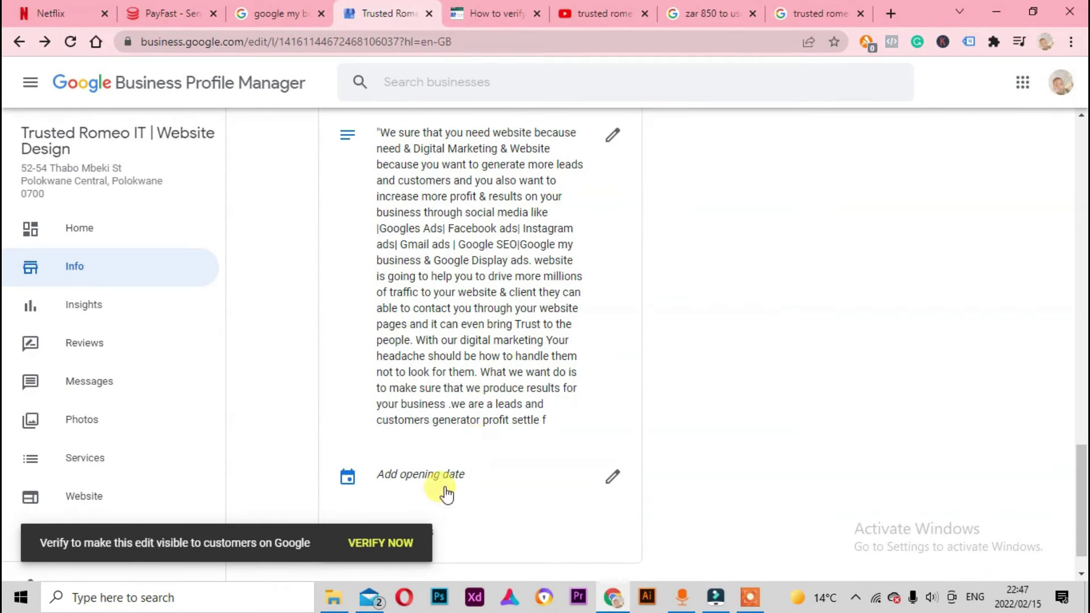
pyautogui.scroll(-1, 557, 479)
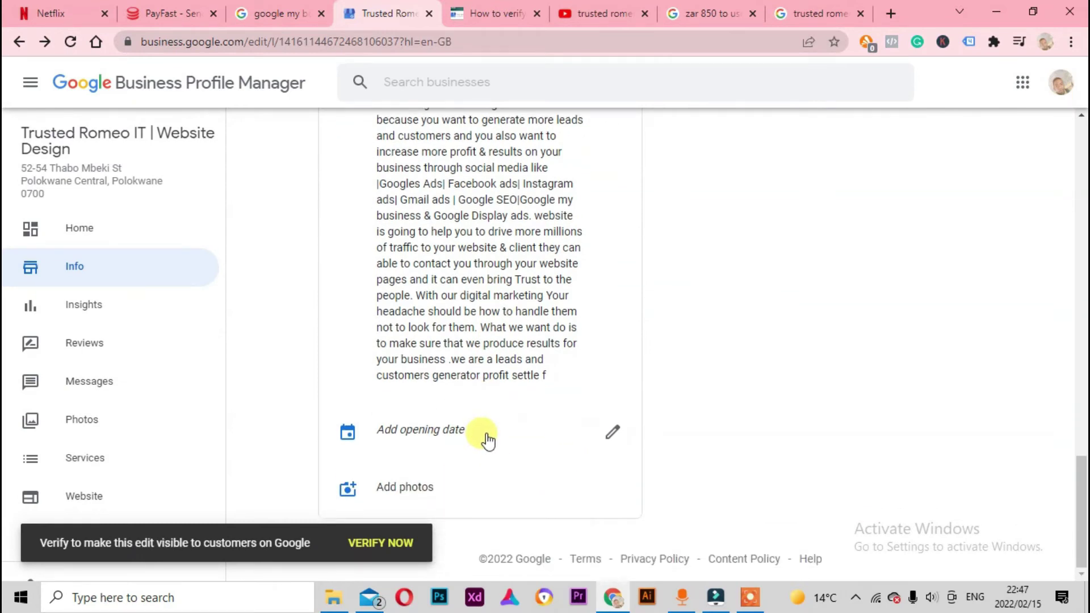
pyautogui.scroll(1, 503, 499)
pyautogui.scroll(-1, 487, 461)
pyautogui.click(424, 488)
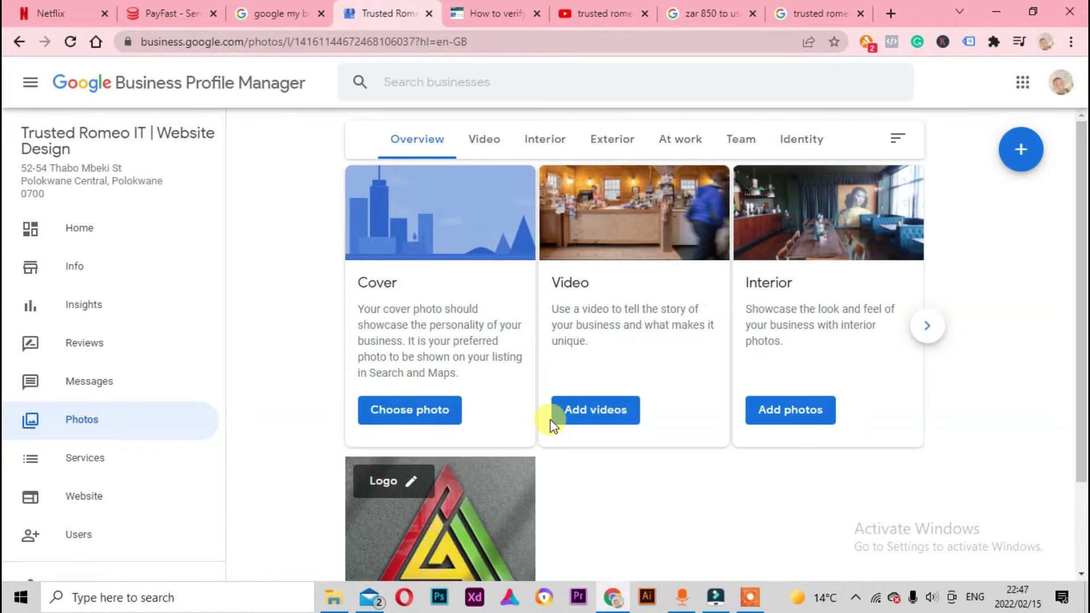
pyautogui.scroll(-2, 517, 431)
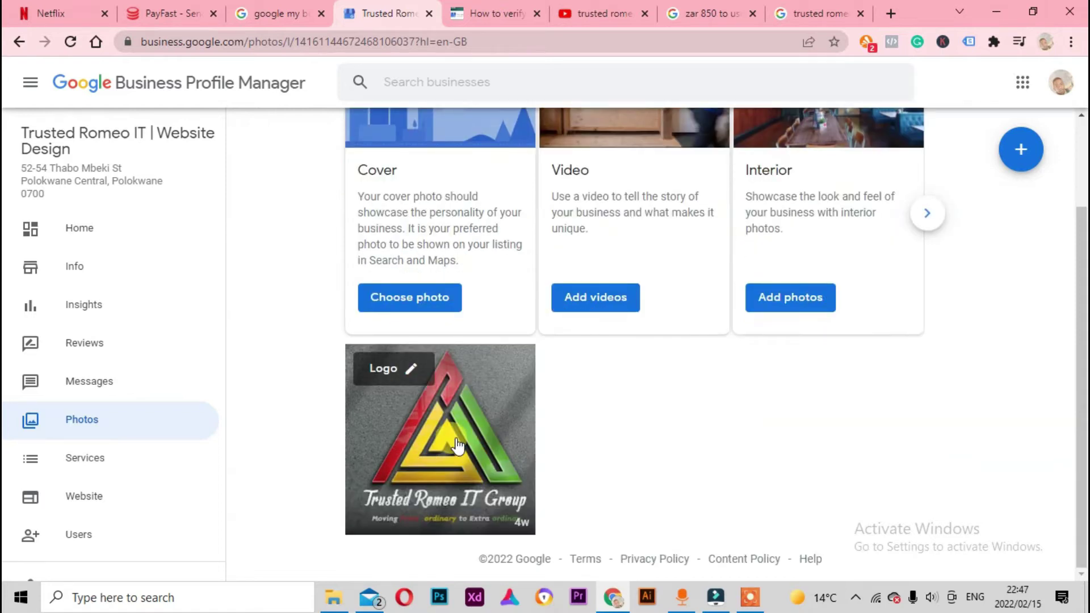
pyautogui.scroll(2, 483, 443)
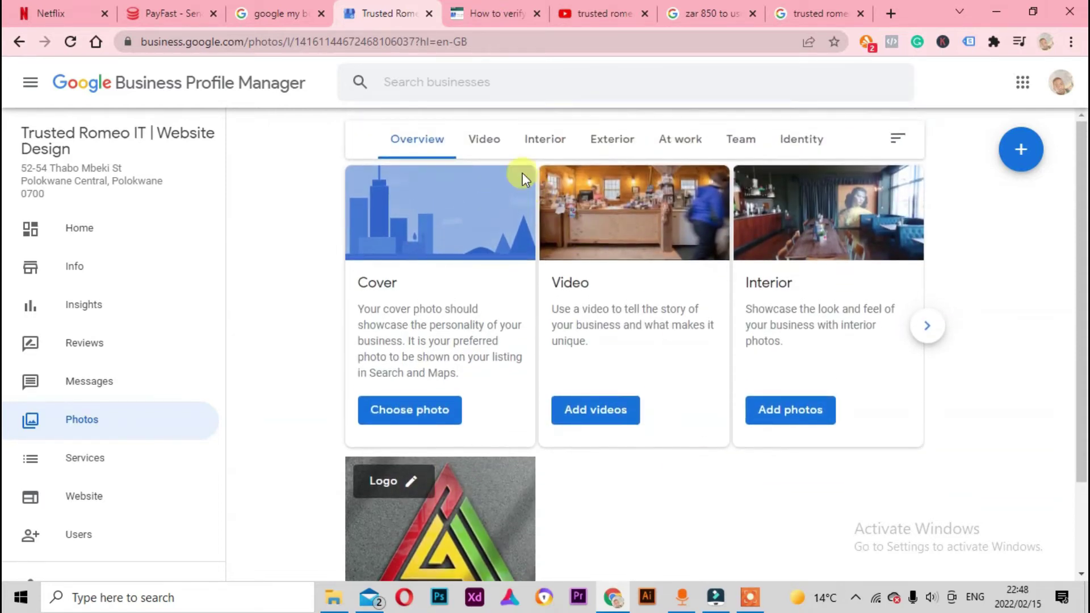
pyautogui.click(534, 139)
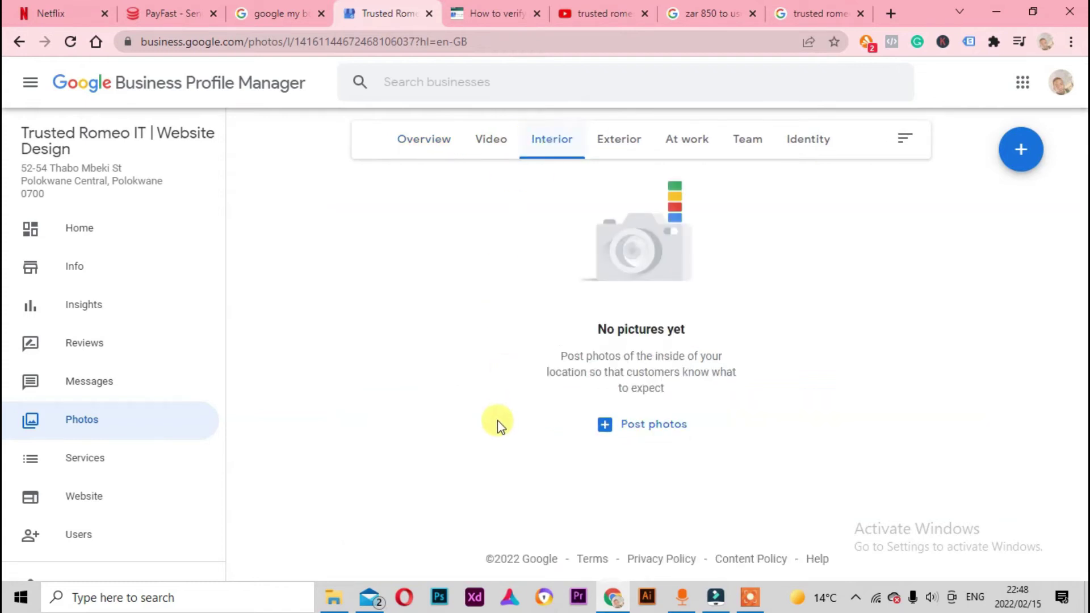
pyautogui.click(628, 148)
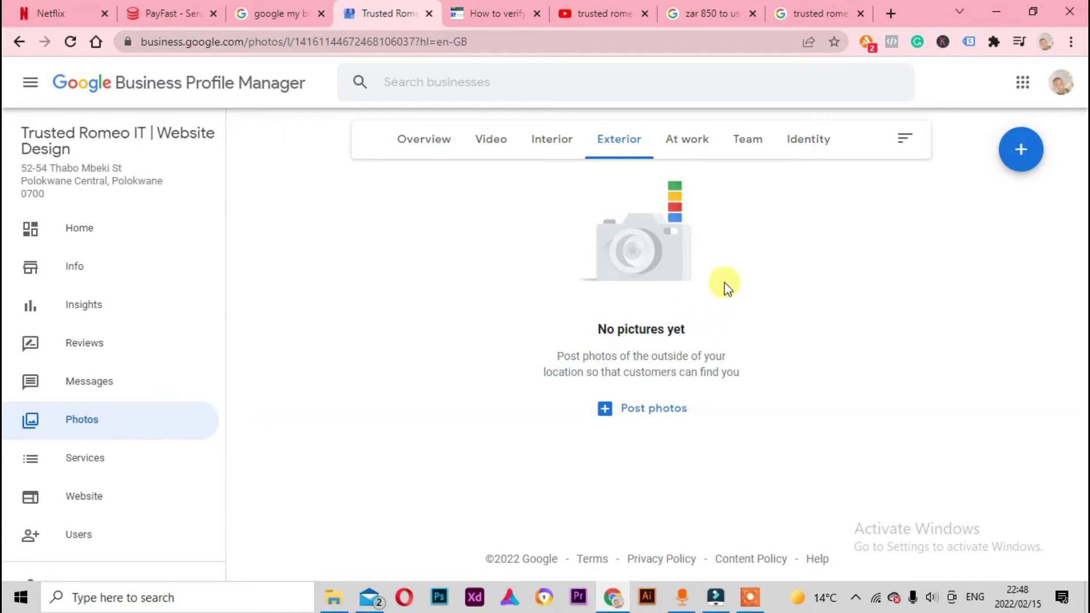
pyautogui.click(540, 139)
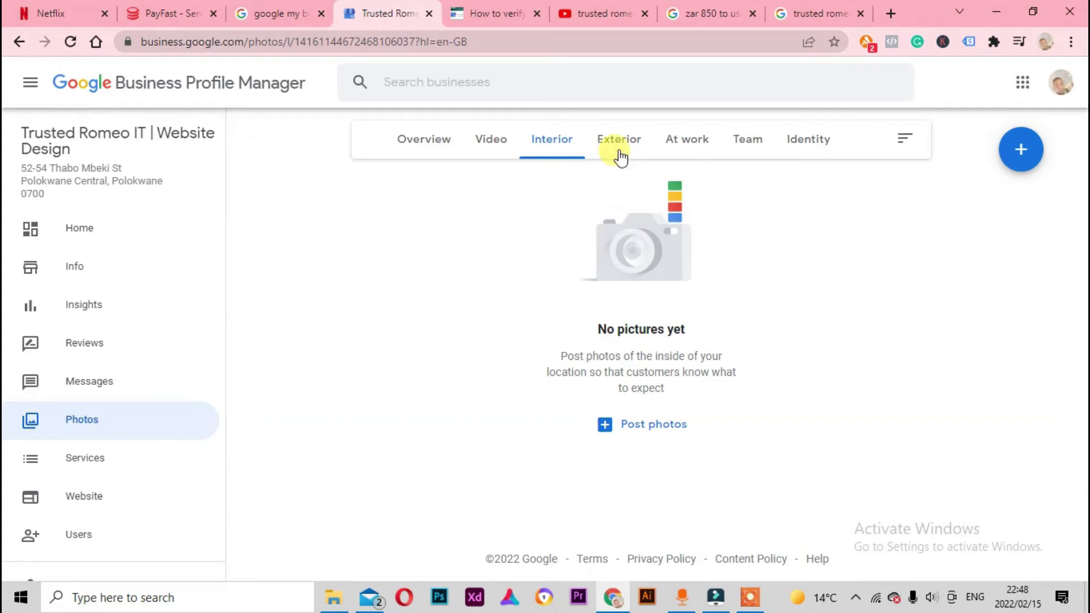
# Switch to the Google My Business course page, highlight its sale price, and check the zar 850 to usd conversion.
pyautogui.click(499, 22)
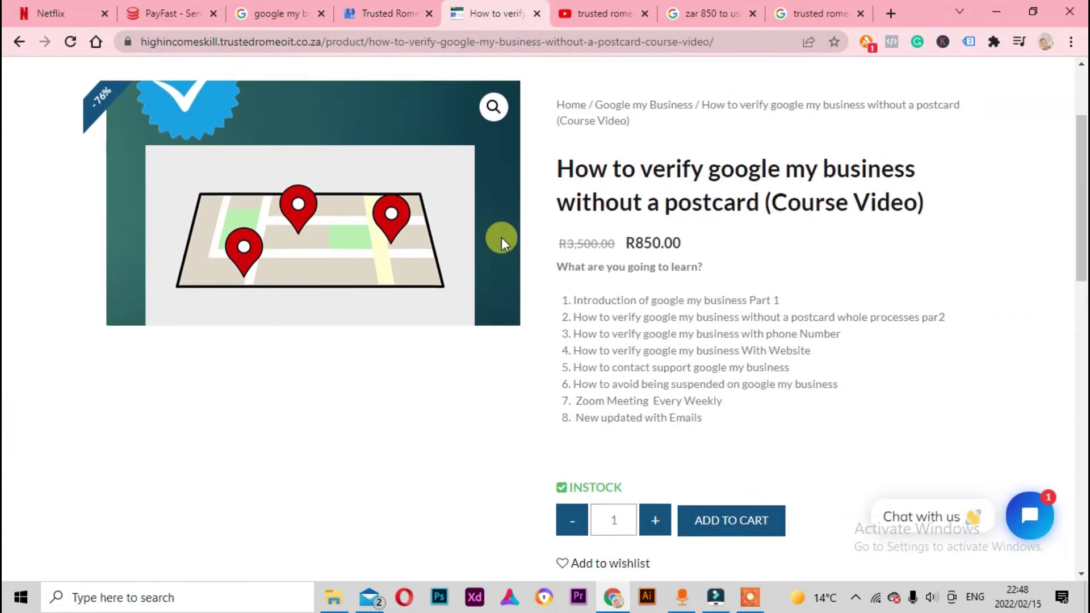
pyautogui.scroll(3, 502, 237)
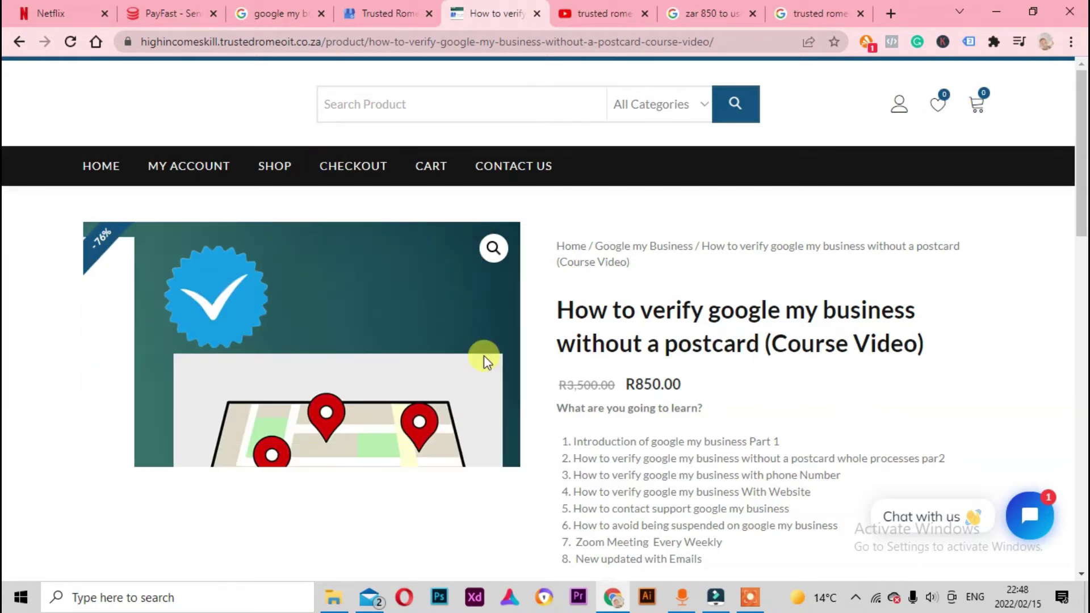
pyautogui.doubleClick(633, 383)
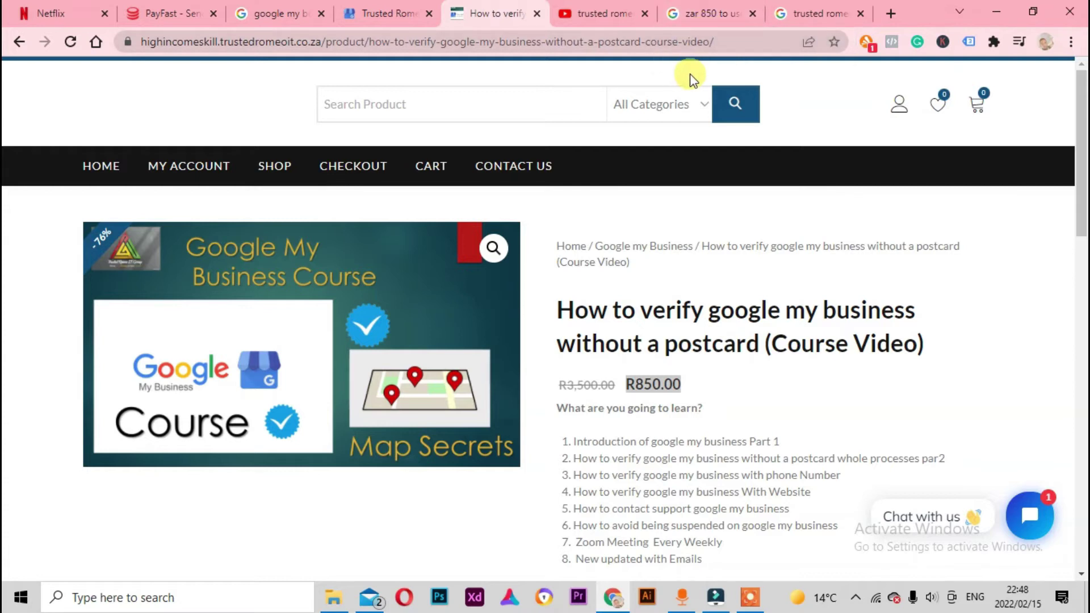
pyautogui.click(692, 18)
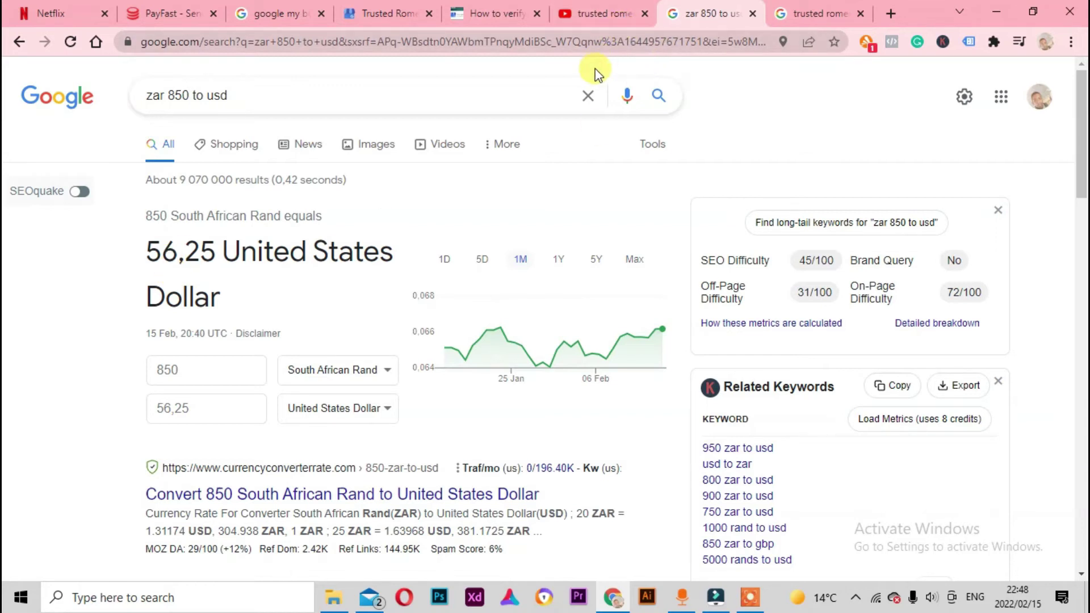
# Review the lesson list on the course page, and switch to the YouTube search results for trusted romeo it.
pyautogui.click(494, 16)
pyautogui.scroll(-1, 625, 392)
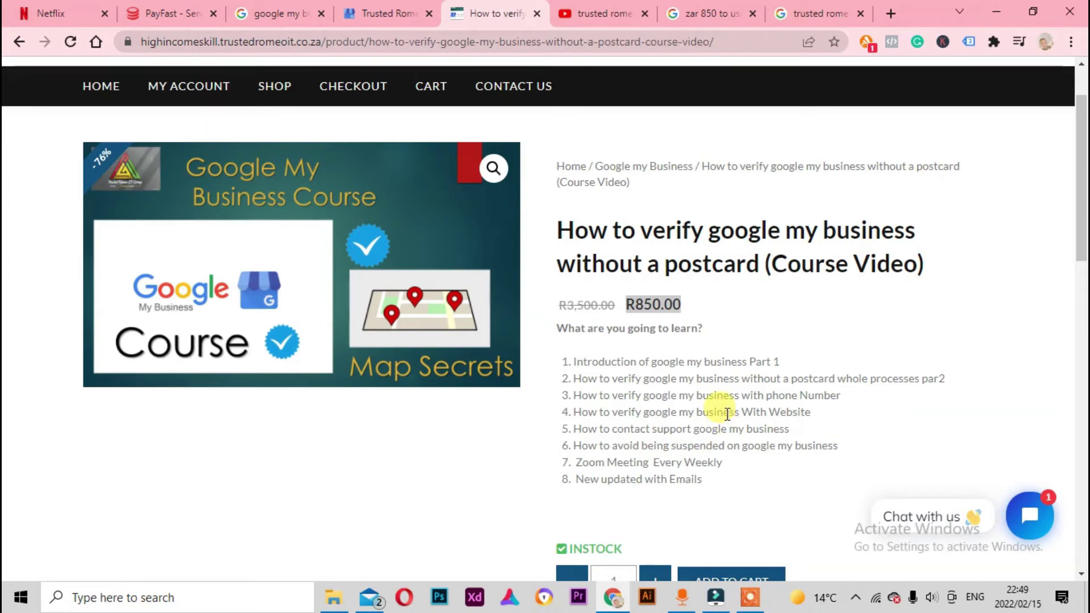
pyautogui.click(602, 13)
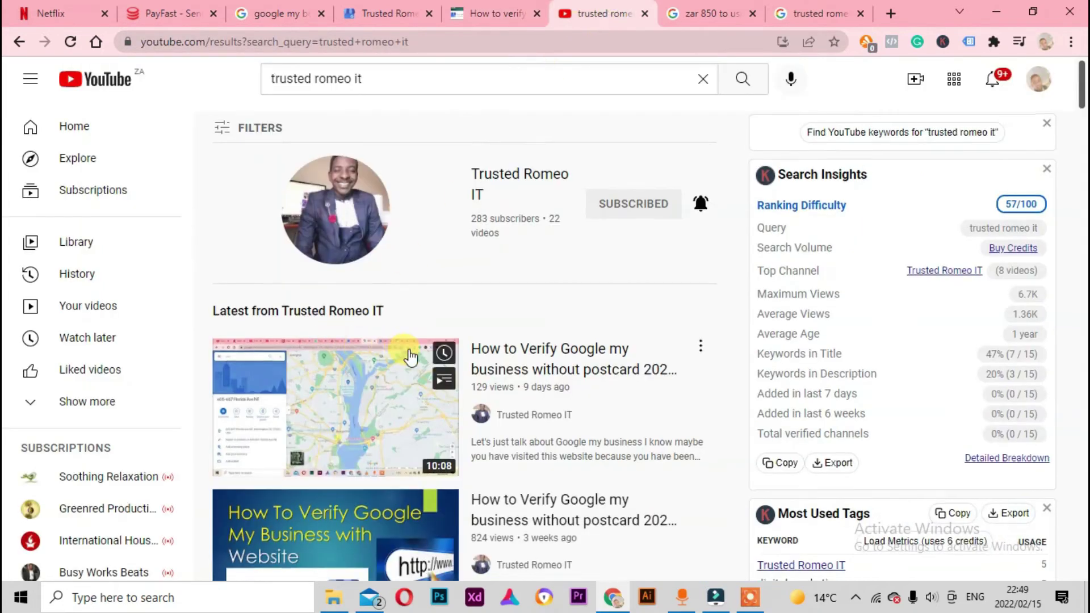
# Review the latest Trusted Romeo IT videos, and switch to the course page to highlight the Zoom Meeting Every Weekly lesson item.
pyautogui.scroll(-3, 404, 412)
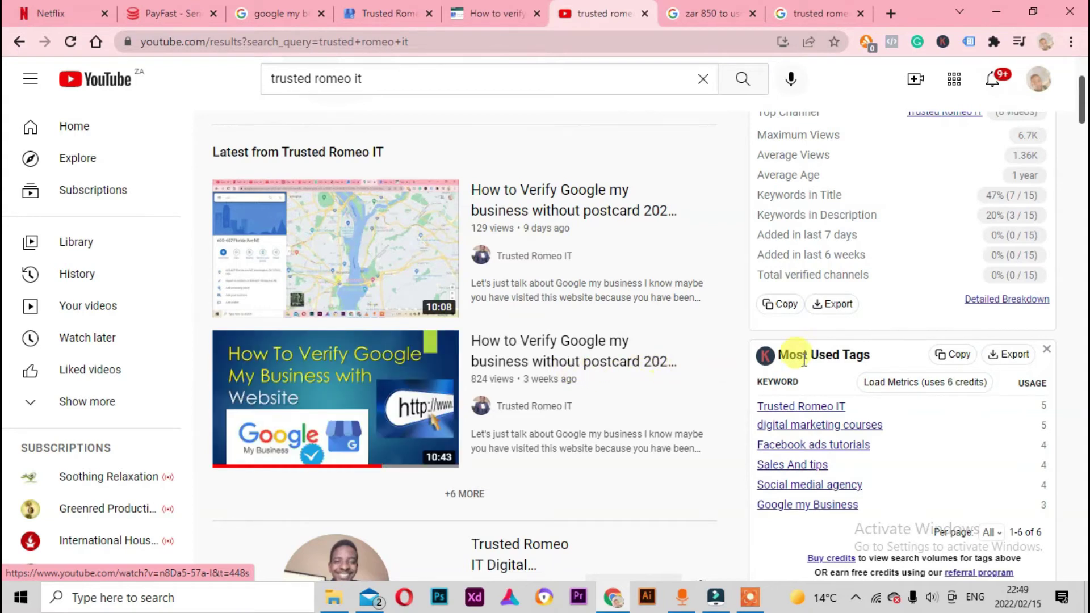
pyautogui.moveTo(454, 363)
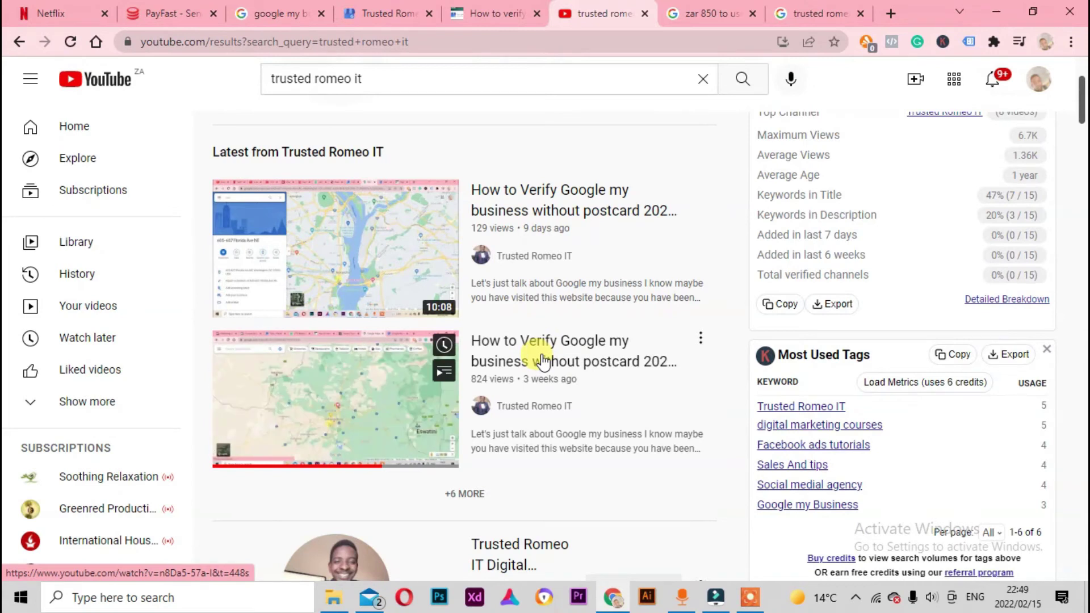
pyautogui.click(495, 14)
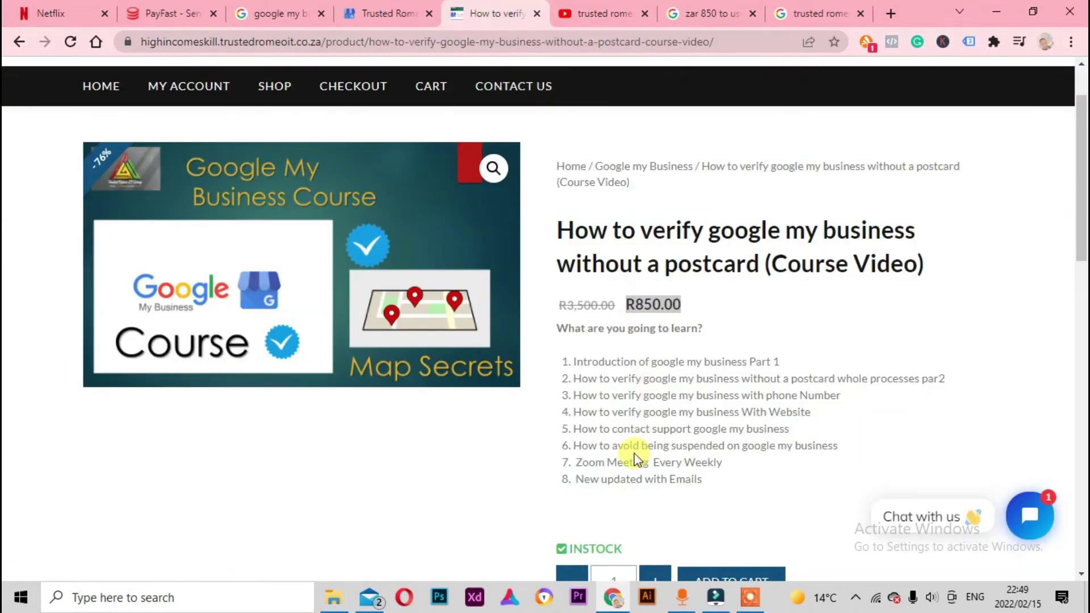
pyautogui.scroll(-1, 607, 434)
pyautogui.scroll(-1, 608, 434)
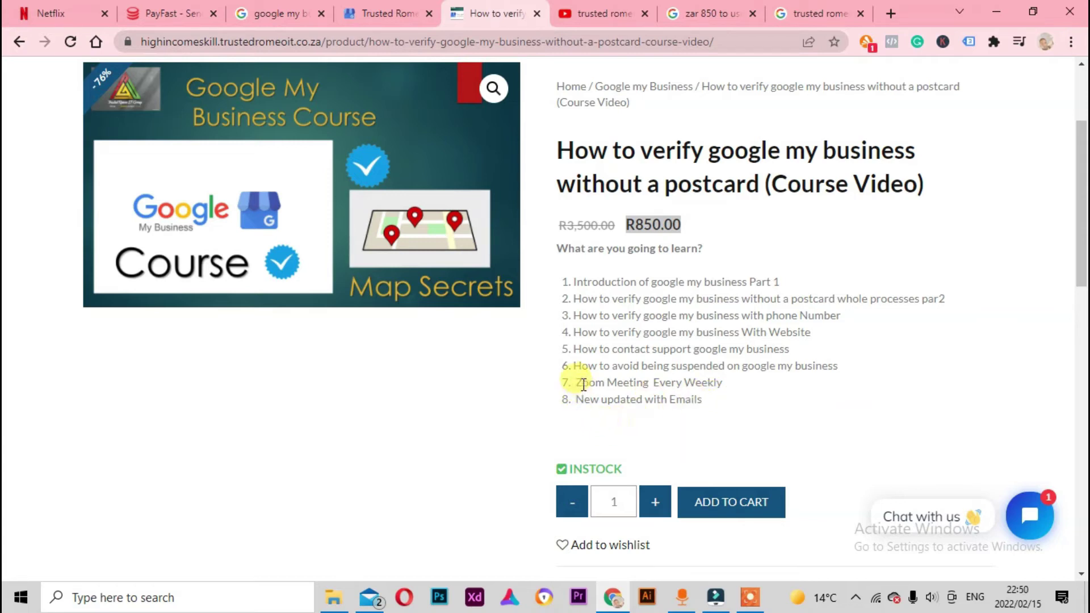
pyautogui.moveTo(578, 382); pyautogui.dragTo(766, 391)
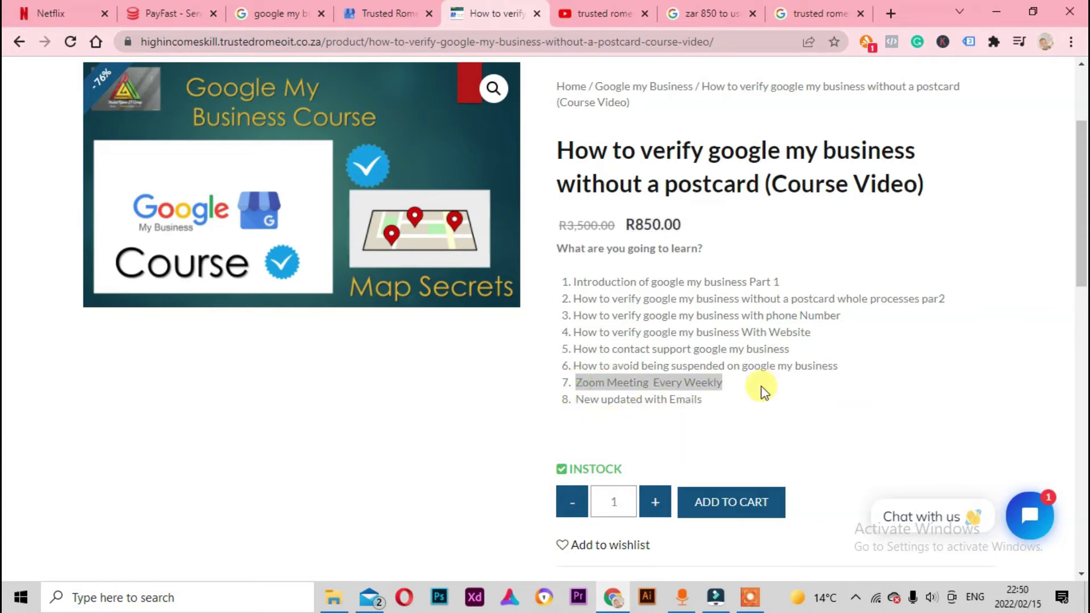
pyautogui.click(648, 416)
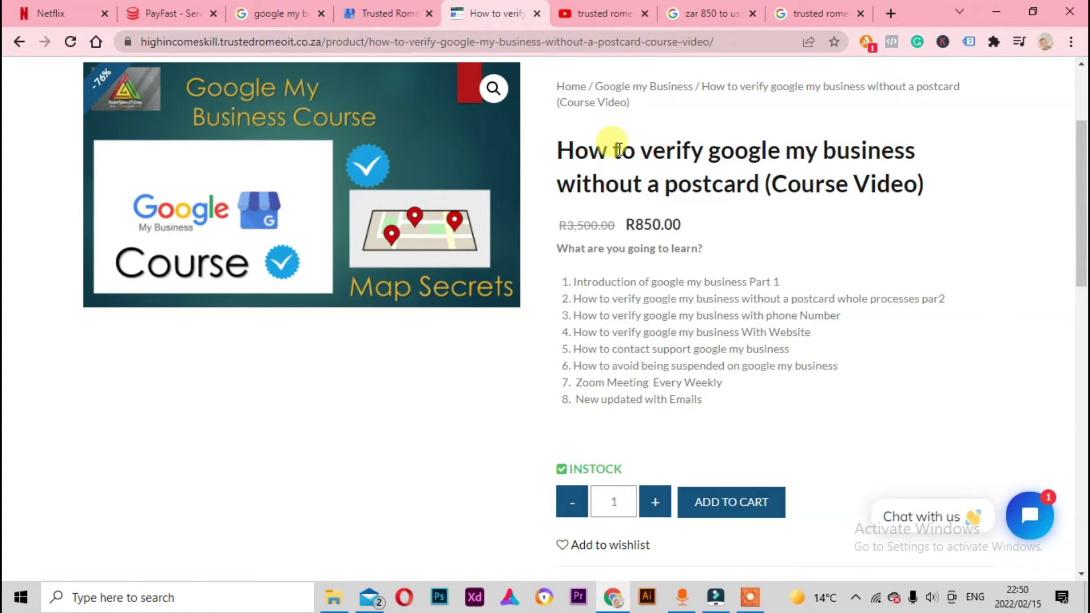
# Return to Business Profile Manager from the course page and view the listing's Video, Exterior and Overview photo categories.
pyautogui.click(384, 12)
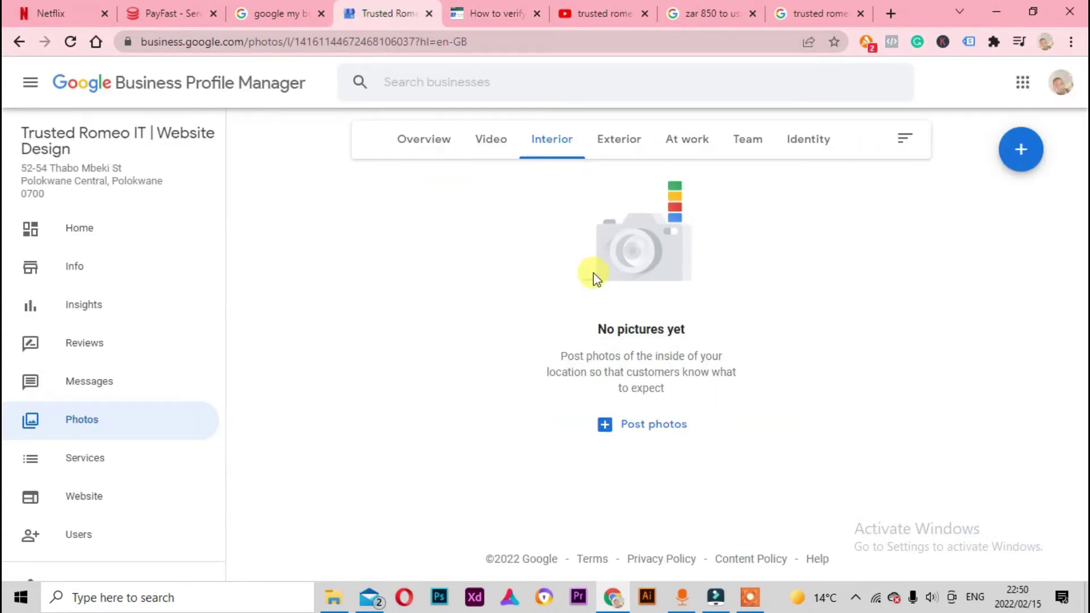
pyautogui.click(493, 18)
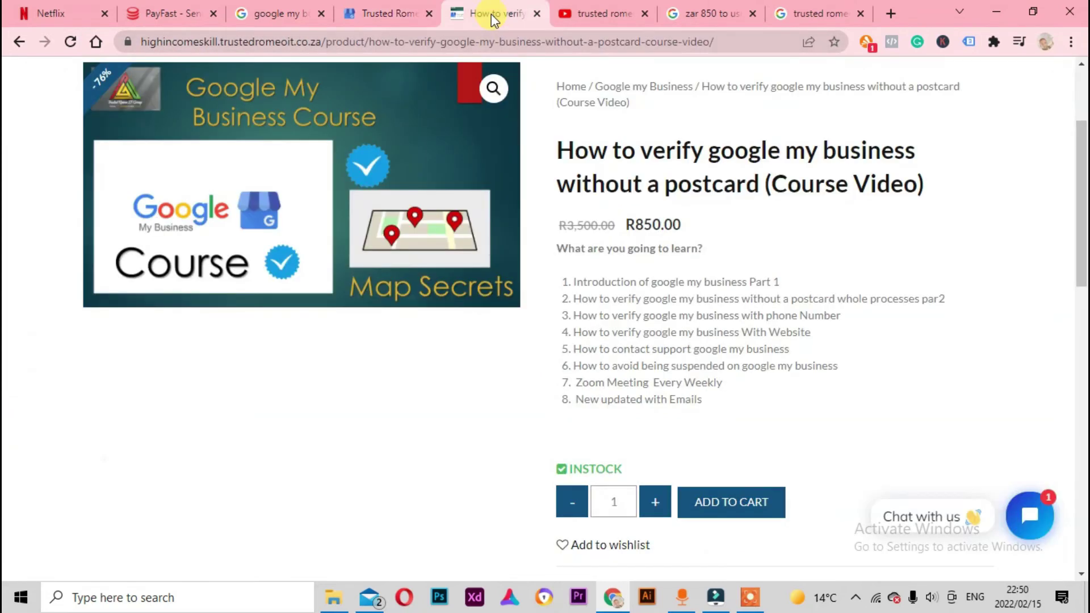
pyautogui.click(348, 11)
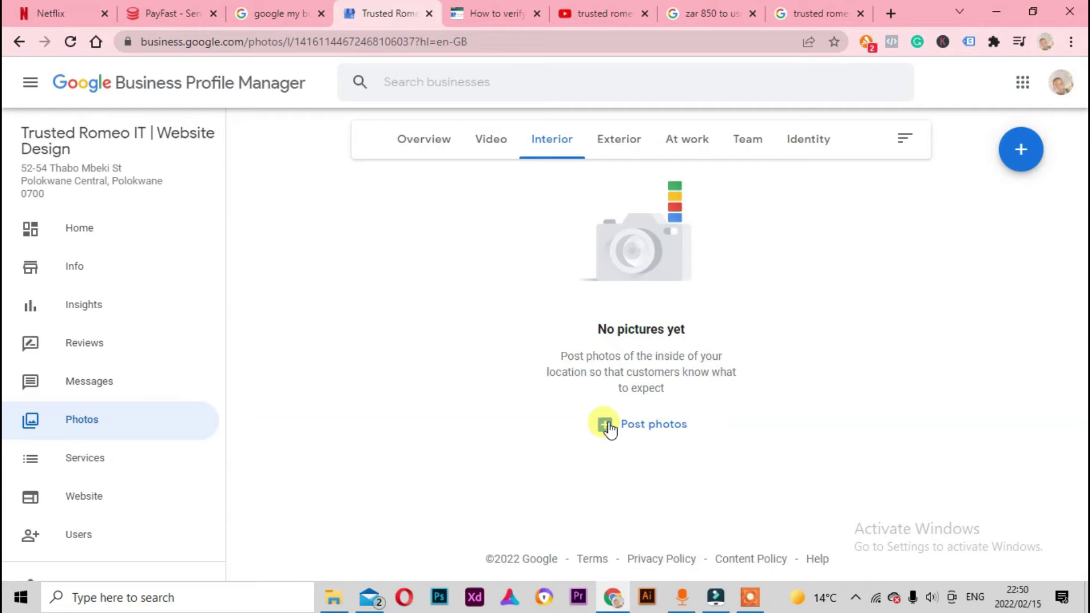
pyautogui.click(492, 141)
pyautogui.click(617, 145)
pyautogui.click(440, 145)
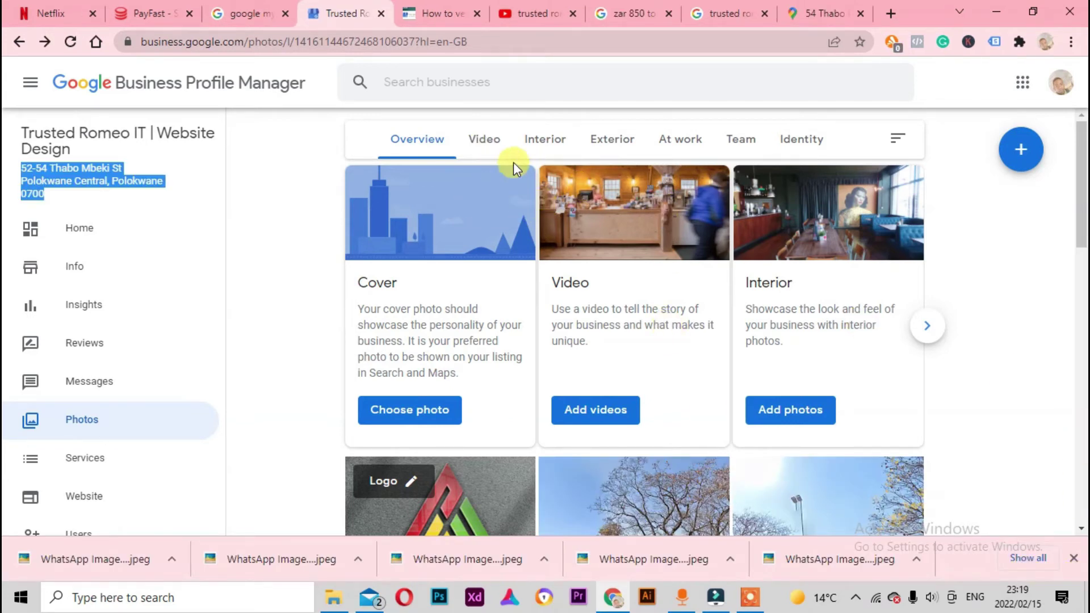
# Review the listing's Video and Interior categories, viewing the desk and monitor photo at full size.
pyautogui.click(482, 149)
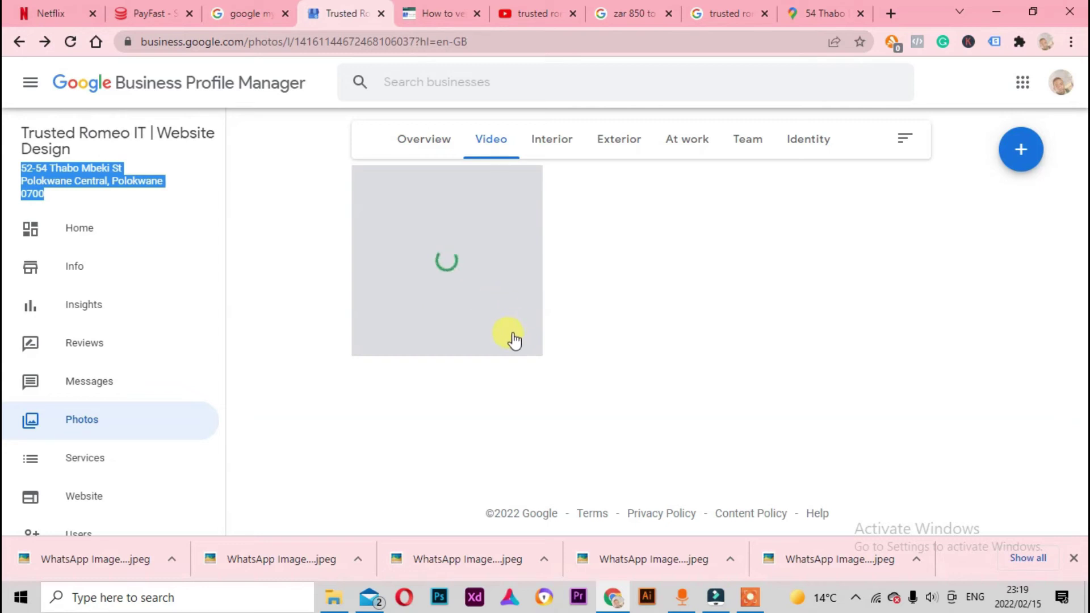
pyautogui.click(554, 142)
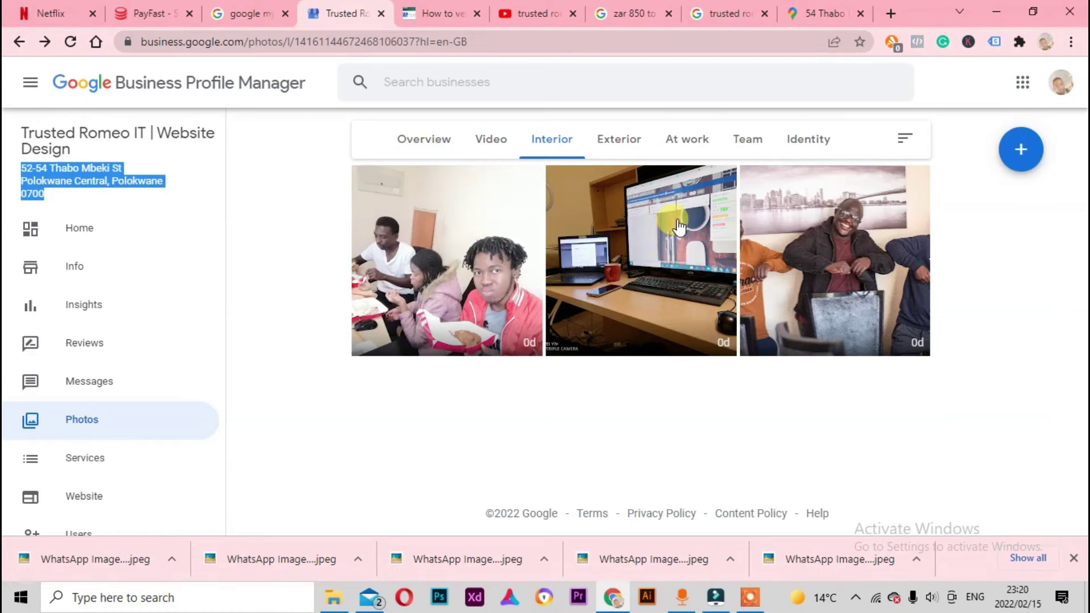
pyautogui.click(672, 332)
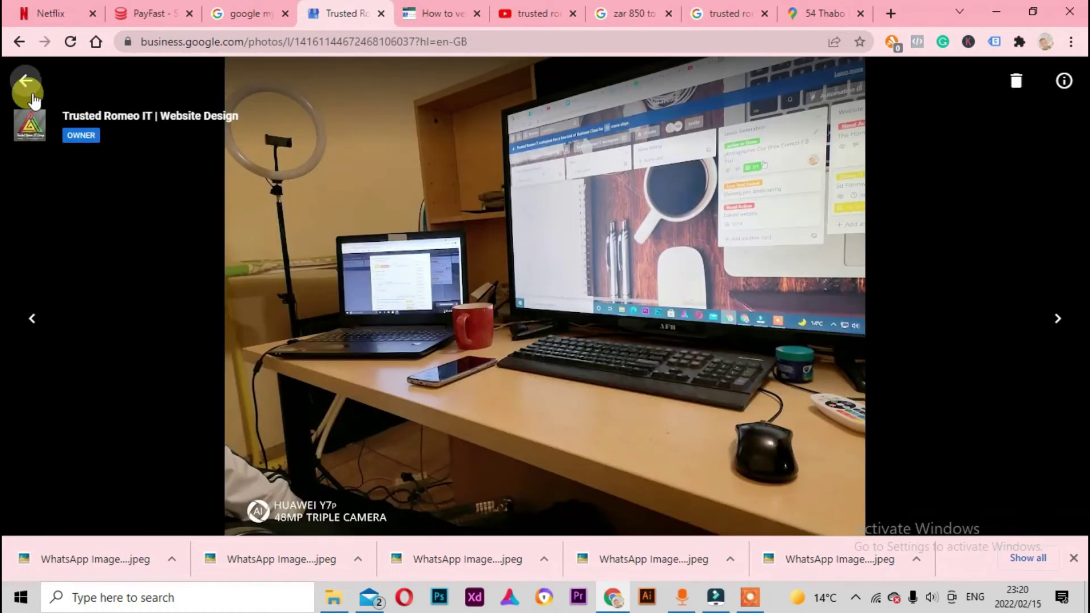
pyautogui.click(31, 96)
# View both photos in the listing's Exterior category at full size, one after the other.
pyautogui.click(605, 140)
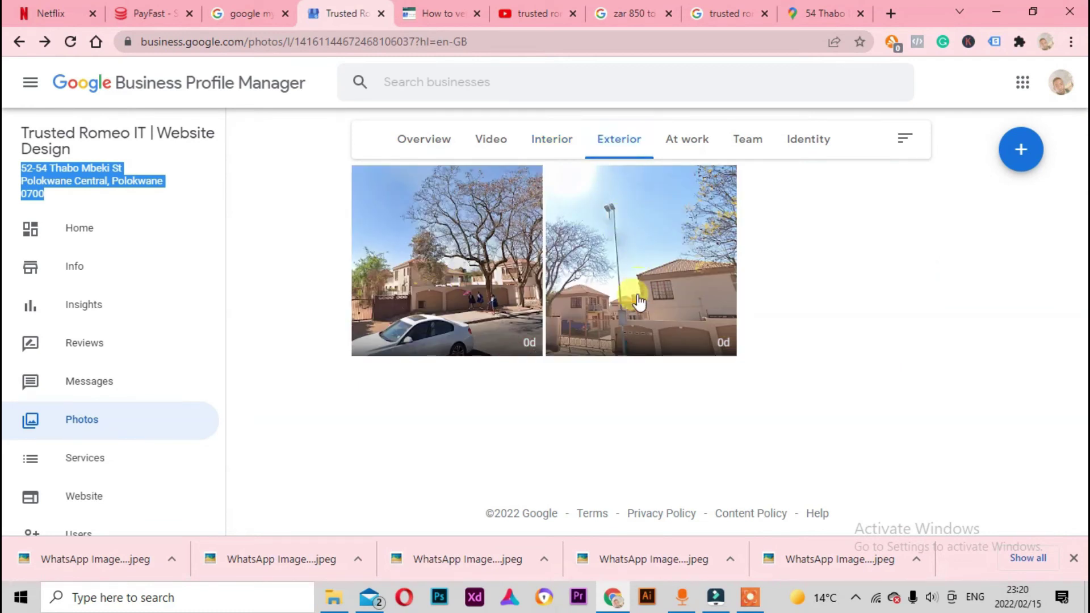
pyautogui.click(480, 273)
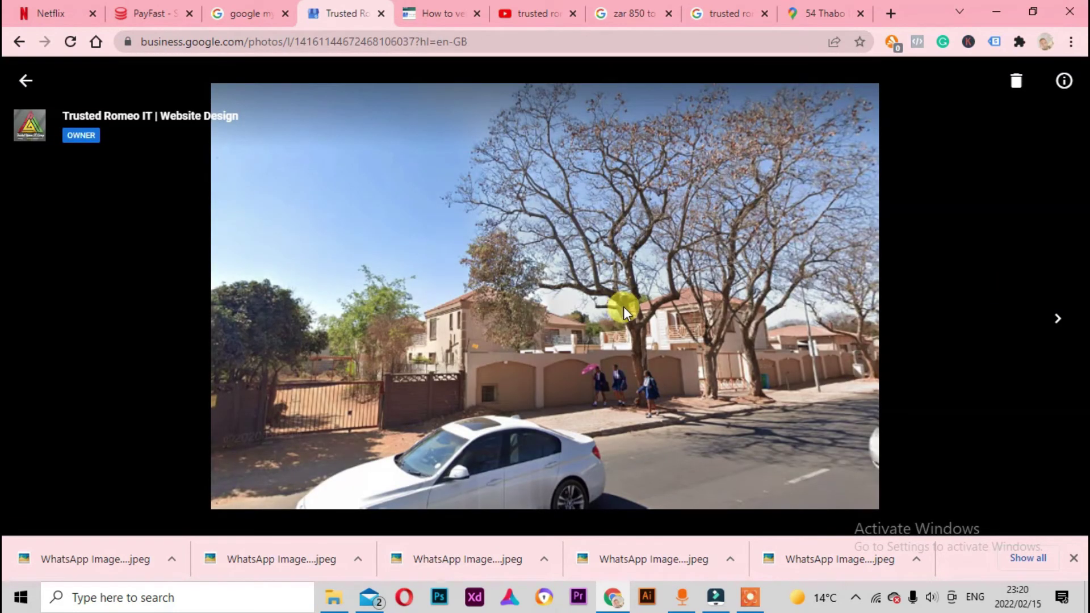
pyautogui.click(25, 81)
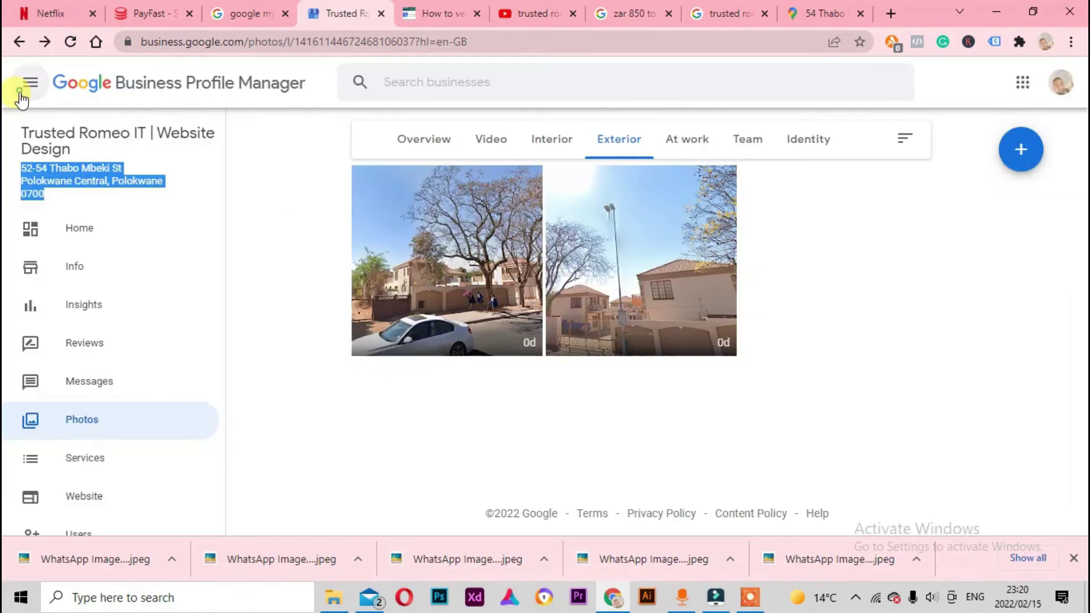
pyautogui.click(559, 236)
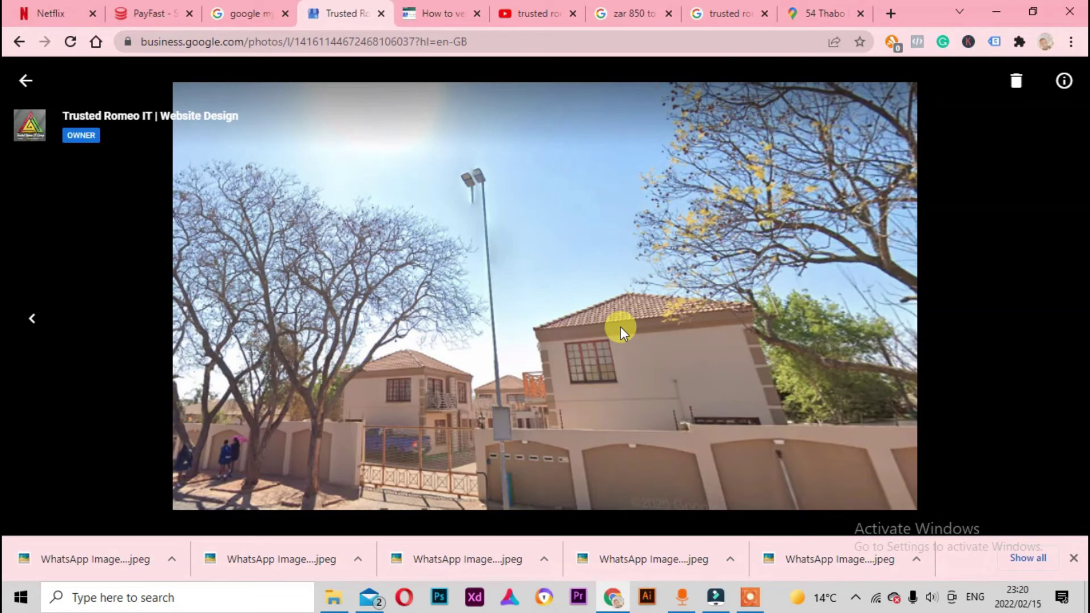
pyautogui.click(27, 80)
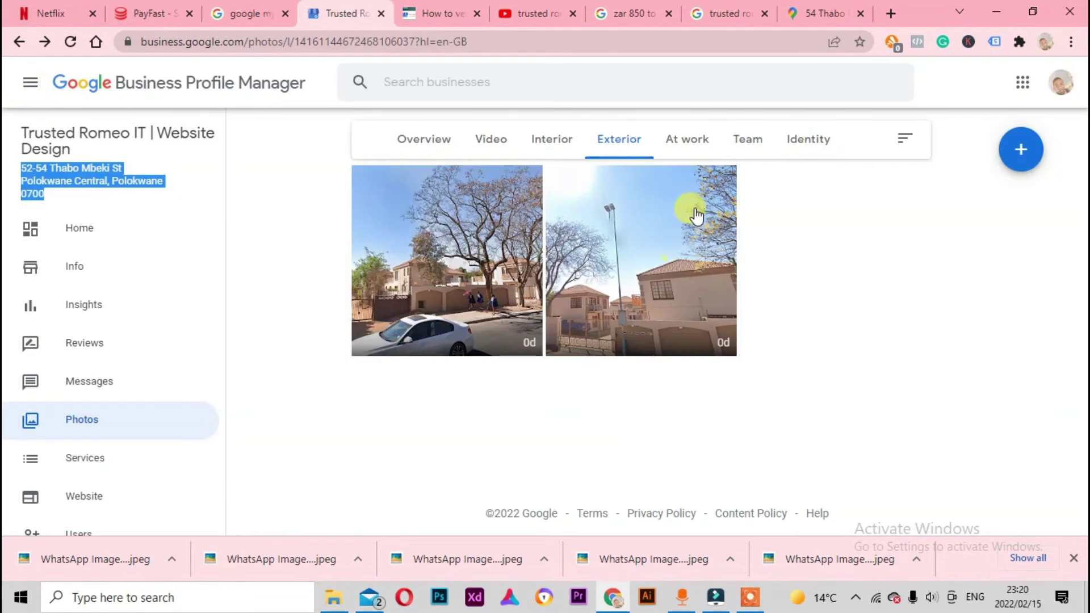
# Review the photos in the listing's At work and Team categories.
pyautogui.click(681, 142)
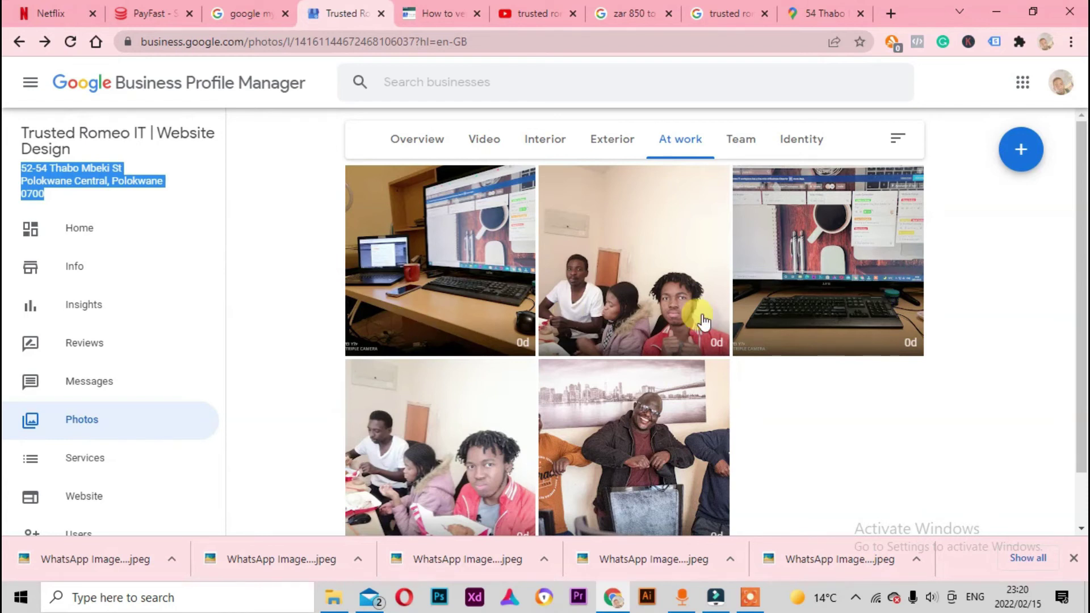
pyautogui.scroll(-2, 596, 401)
pyautogui.scroll(2, 602, 398)
pyautogui.click(725, 153)
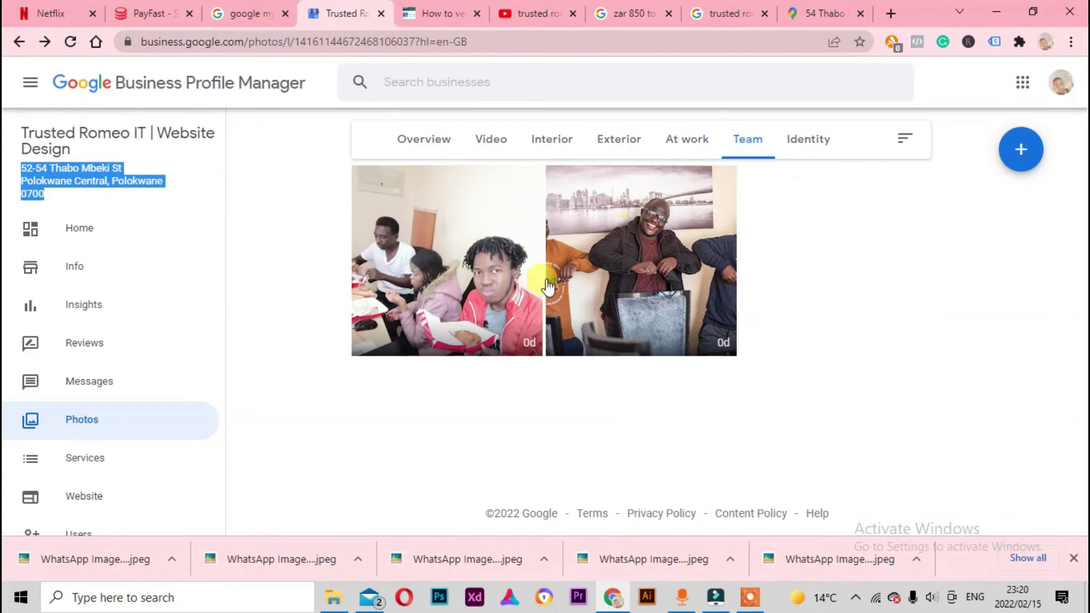
# Examine the cover and logo in the Identity category, and go back to the photo Overview.
pyautogui.click(827, 141)
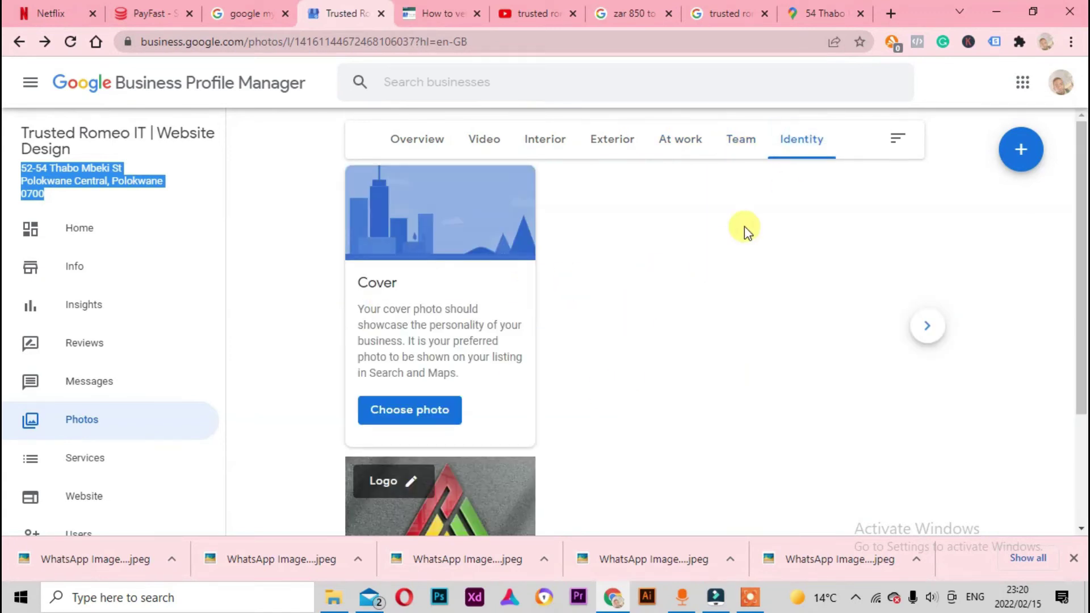
pyautogui.scroll(-1, 639, 321)
pyautogui.scroll(-1, 638, 321)
pyautogui.scroll(2, 628, 377)
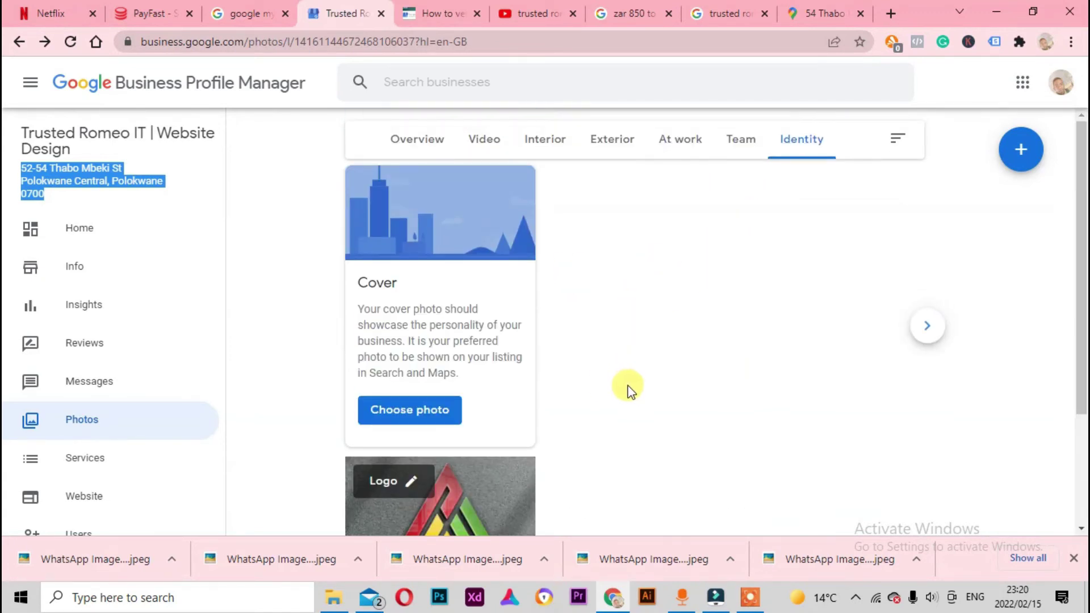
pyautogui.scroll(-3, 677, 326)
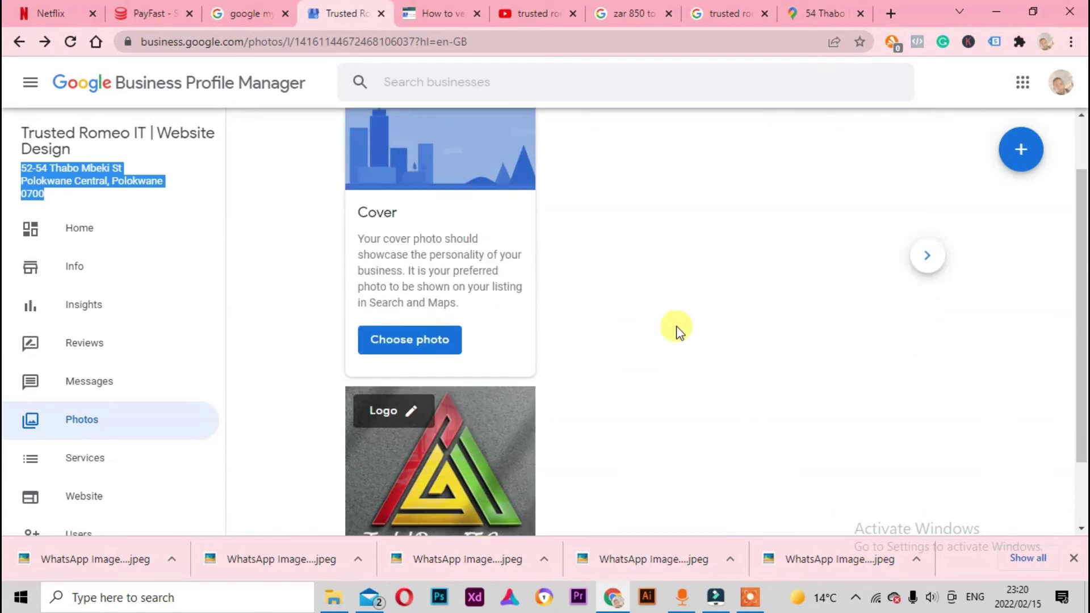
pyautogui.scroll(3, 625, 295)
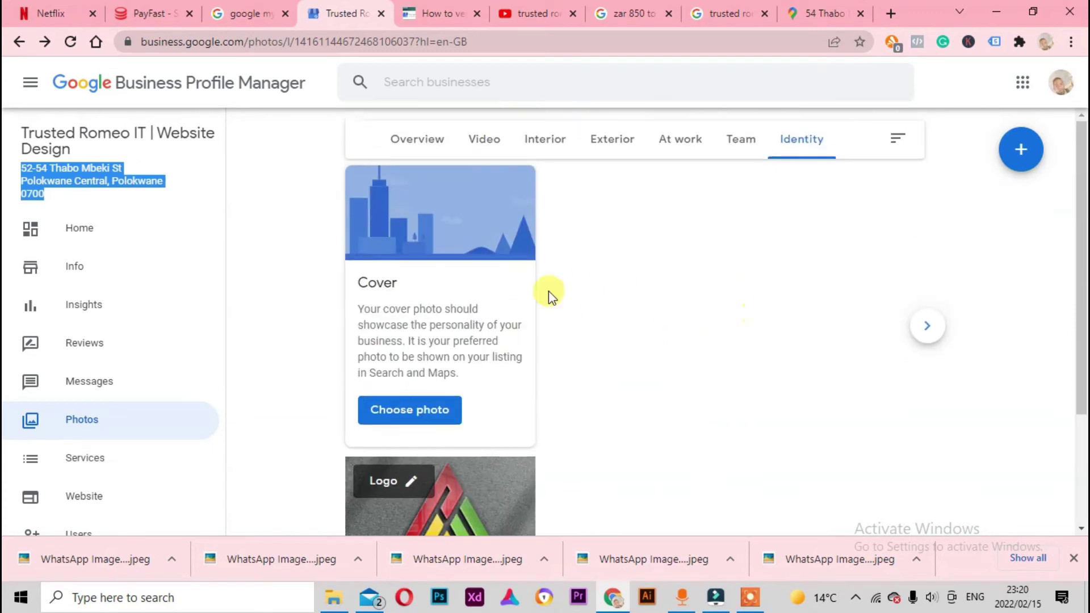
pyautogui.click(423, 142)
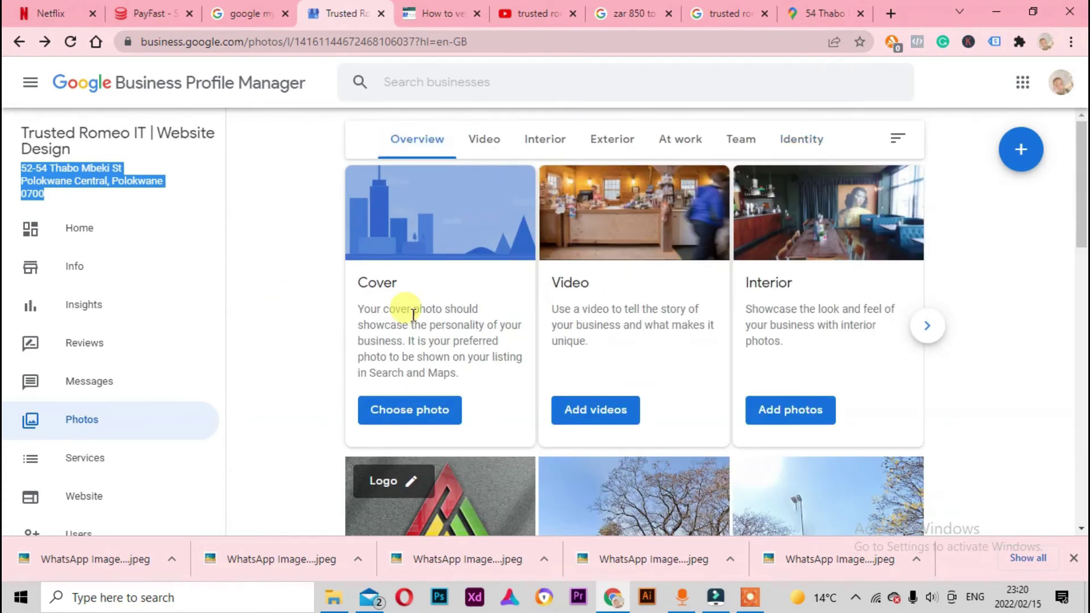
# Open the listing's Services page to review its Web Designer services, and look through the remaining management sections.
pyautogui.click(85, 459)
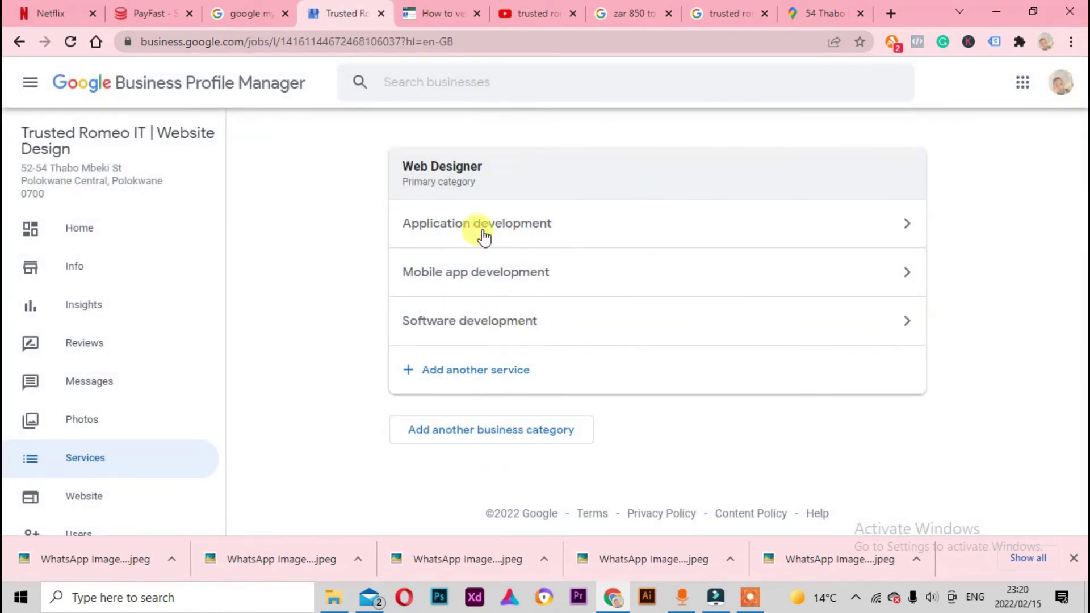
pyautogui.scroll(-3, 85, 462)
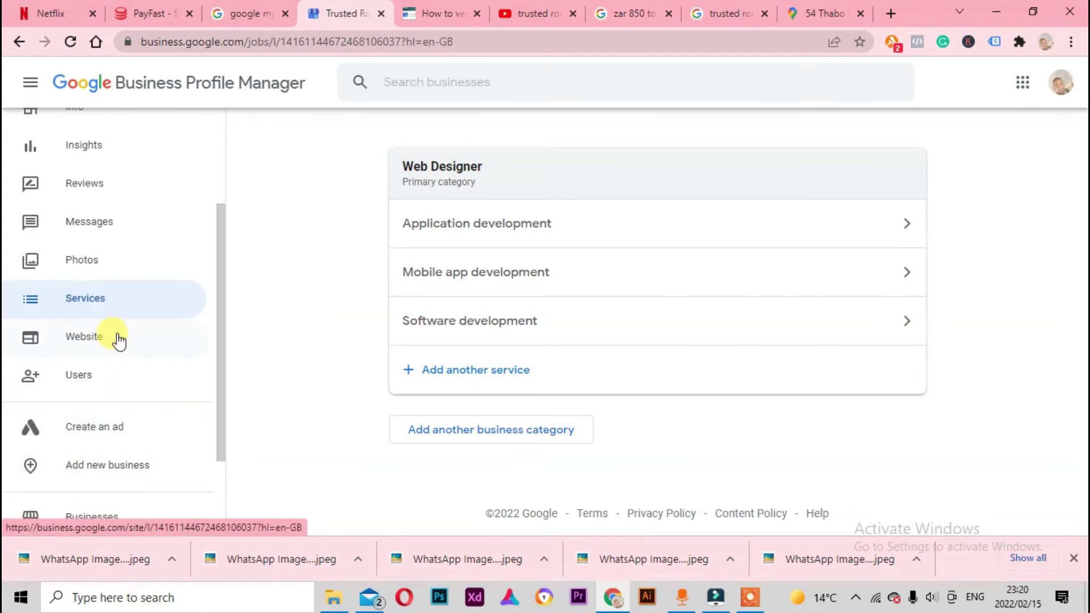
pyautogui.scroll(-3, 105, 372)
pyautogui.scroll(5, 149, 365)
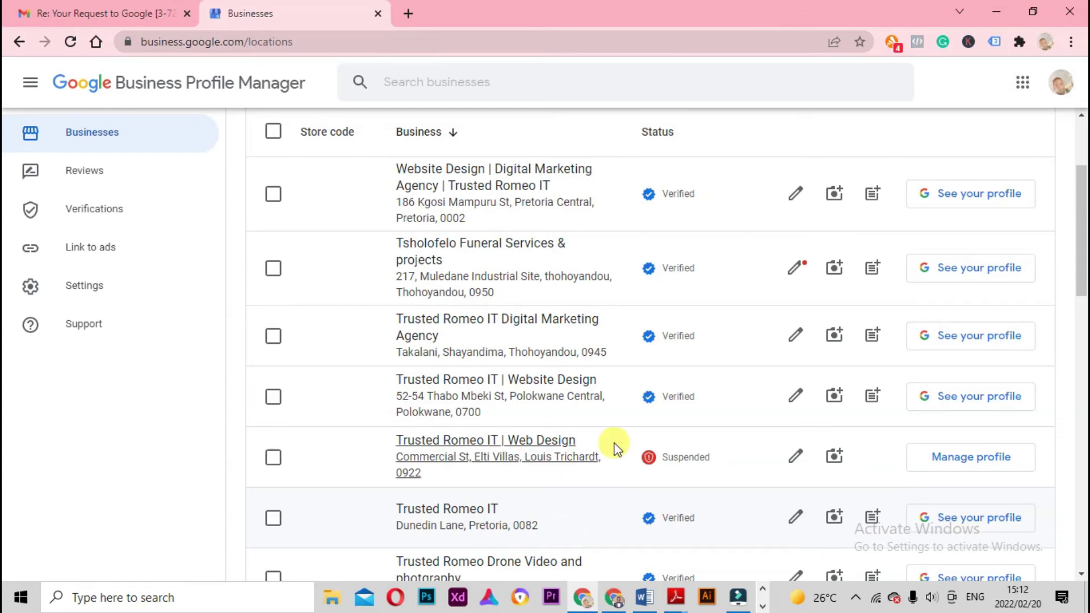
# In the Businesses list, highlight the Trusted Romeo IT | Website Design entry and its Verified status.
pyautogui.moveTo(376, 380); pyautogui.dragTo(567, 410)
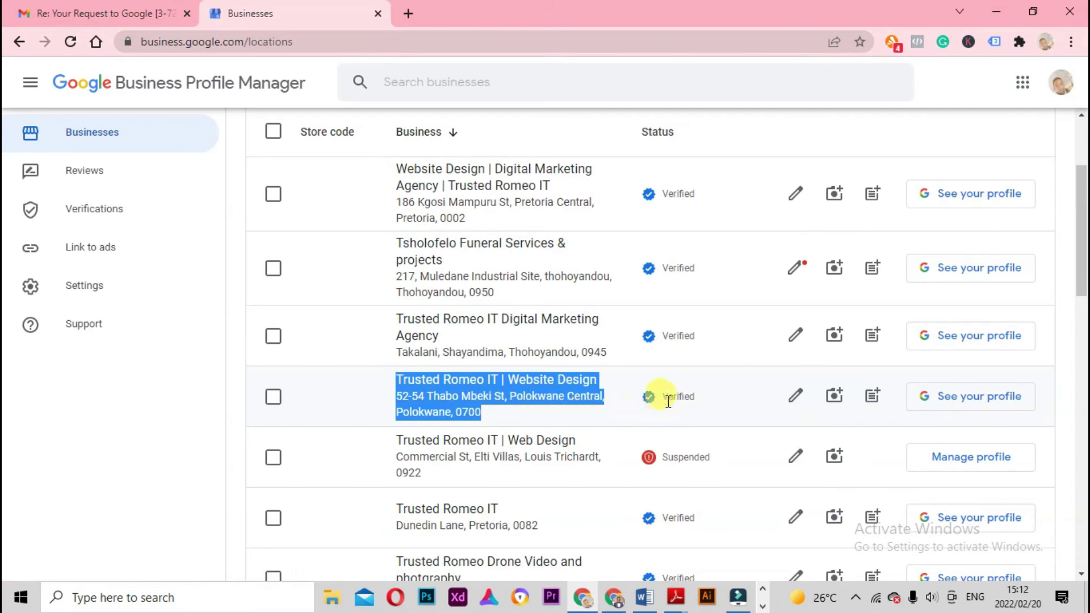
pyautogui.click(329, 384)
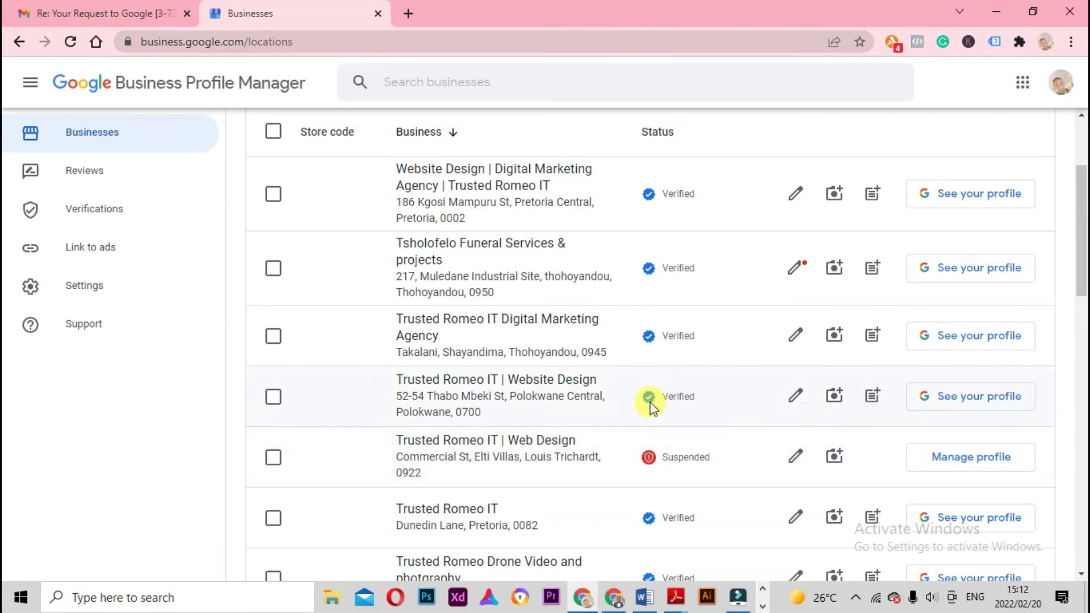
pyautogui.moveTo(700, 393)
pyautogui.mouseDown()
pyautogui.moveTo(653, 394)
pyautogui.moveTo(694, 399)
pyautogui.mouseUp()
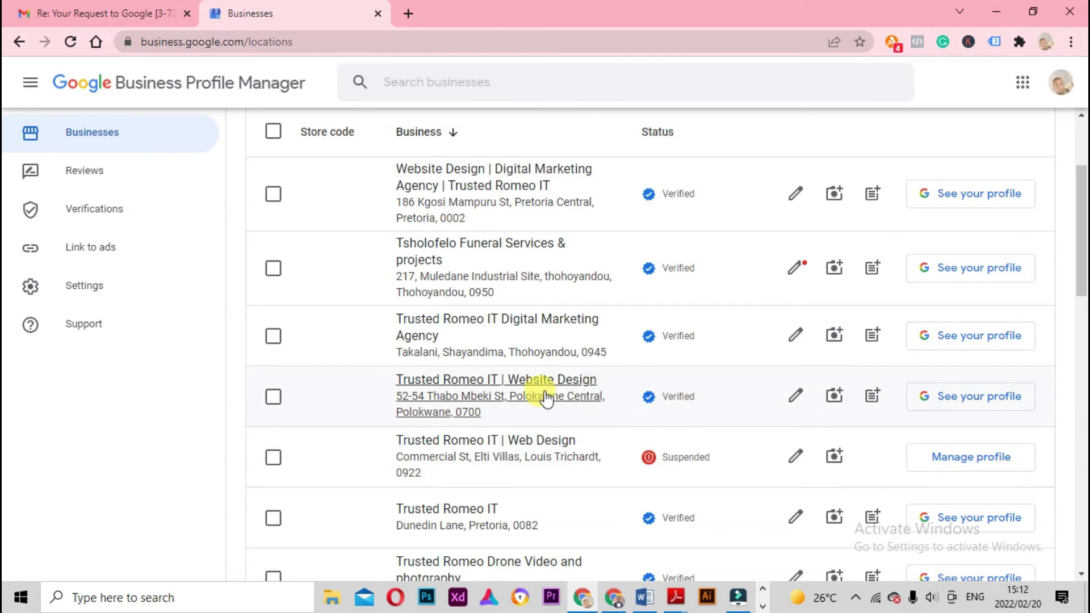
pyautogui.doubleClick(662, 395)
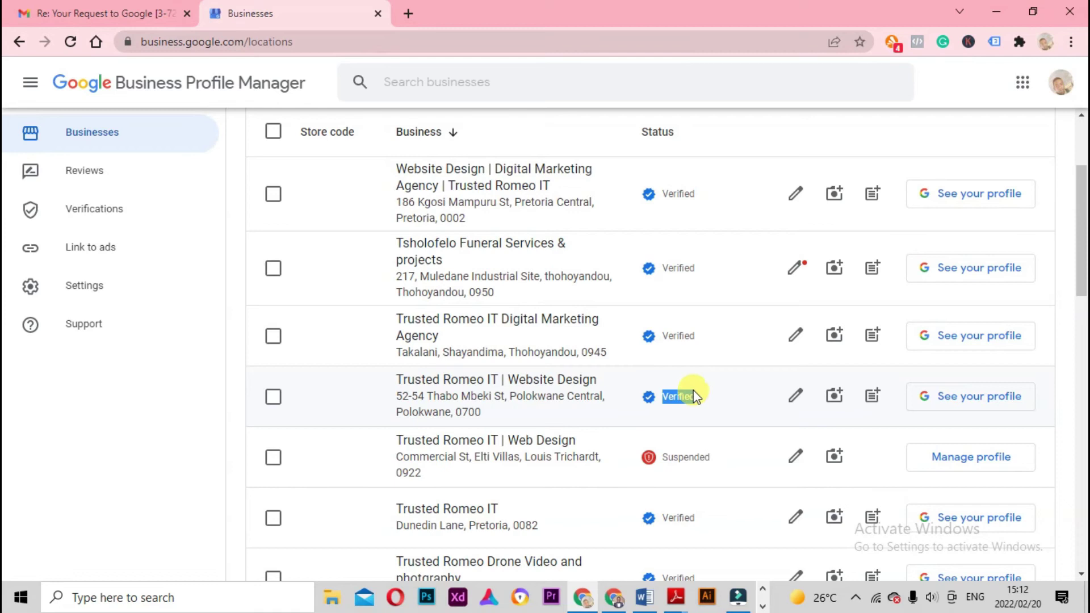
# Switch to the Google Business Profile support email in Gmail and highlight the sentence confirming the profile's reinstatement.
pyautogui.click(146, 23)
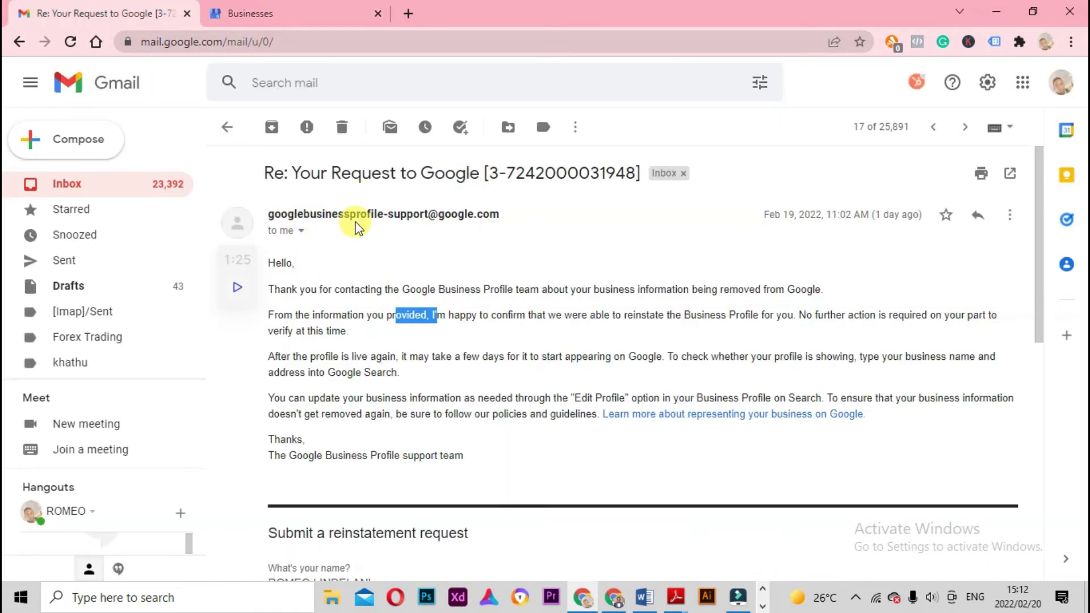
pyautogui.click(380, 334)
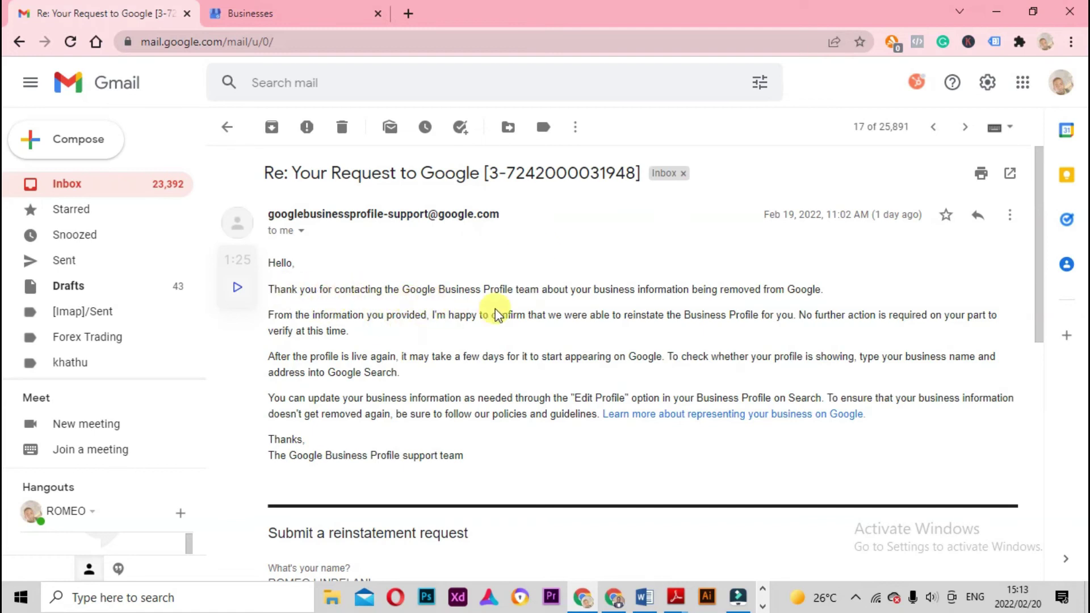
pyautogui.moveTo(448, 316); pyautogui.dragTo(669, 316)
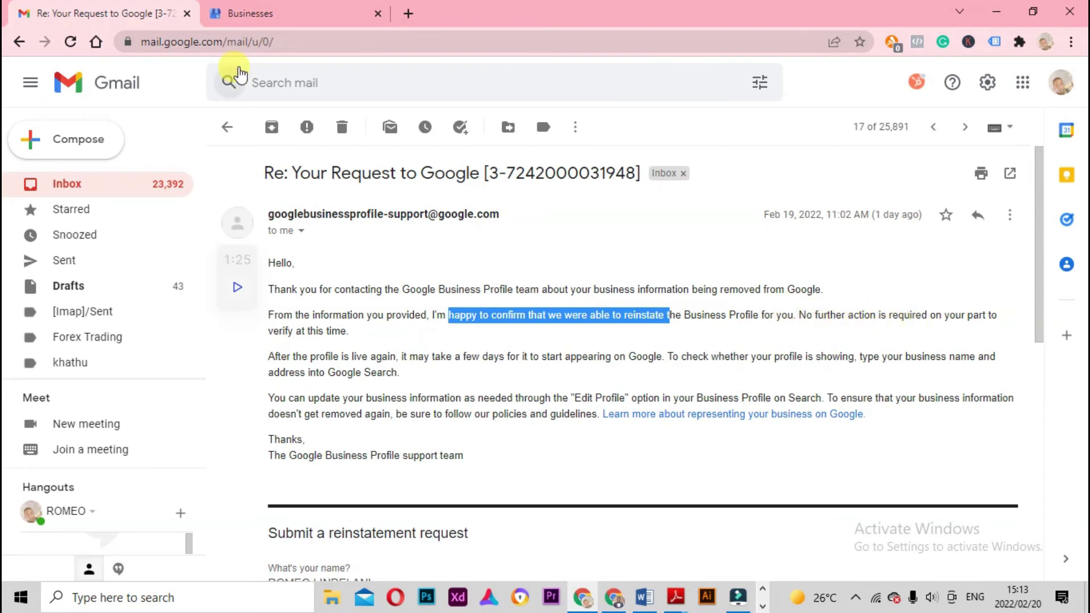
# Open the Trusted Romeo IT | Website Design listing in Business Profile Manager and examine the performance and profile cards on its Home page.
pyautogui.click(282, 22)
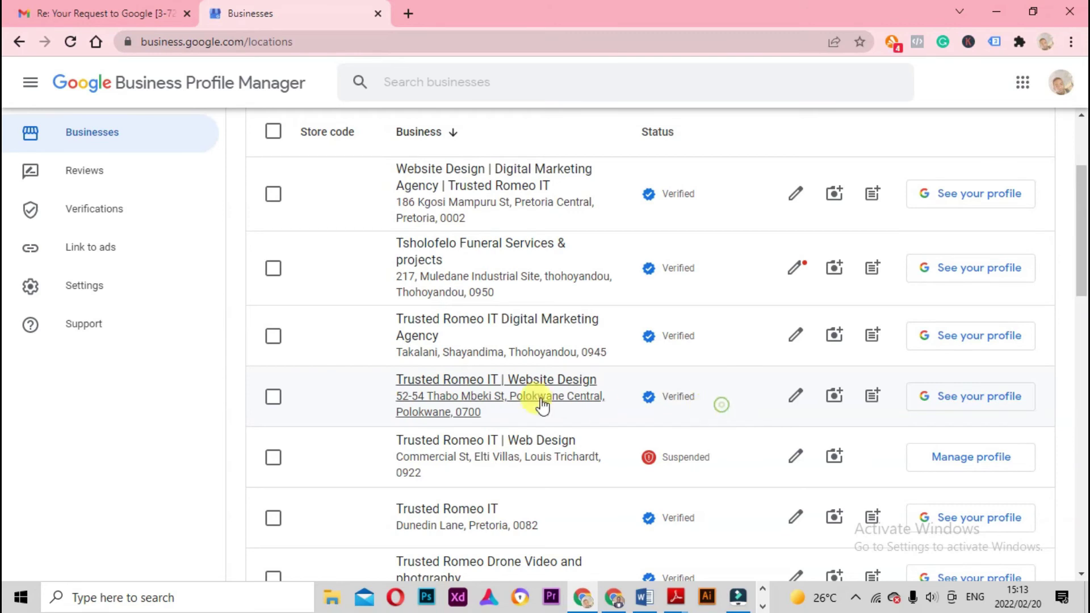
pyautogui.click(513, 390)
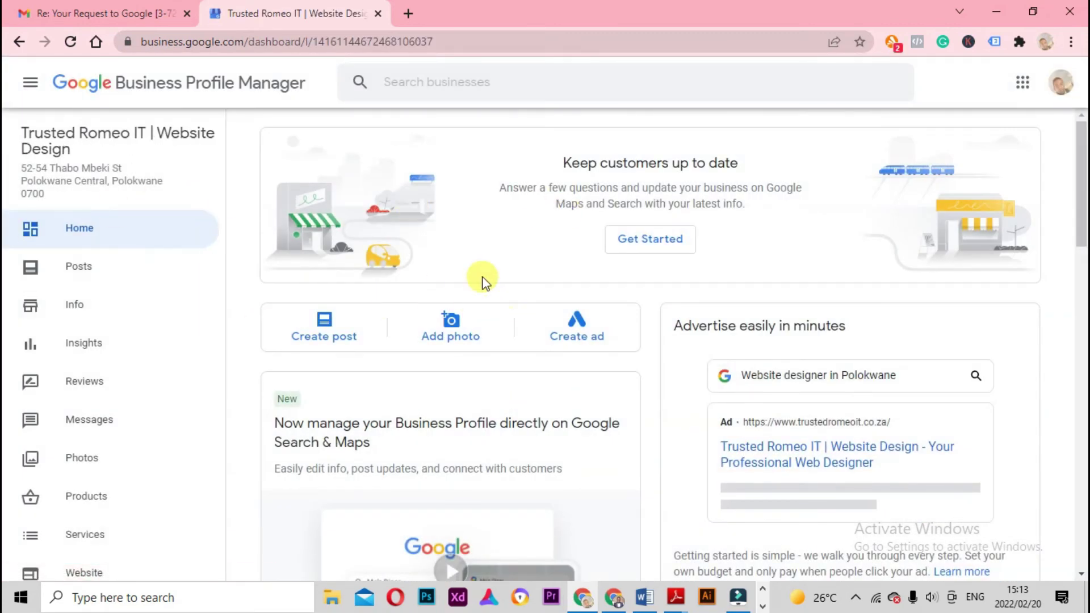
pyautogui.scroll(-3, 471, 301)
pyautogui.scroll(-4, 494, 318)
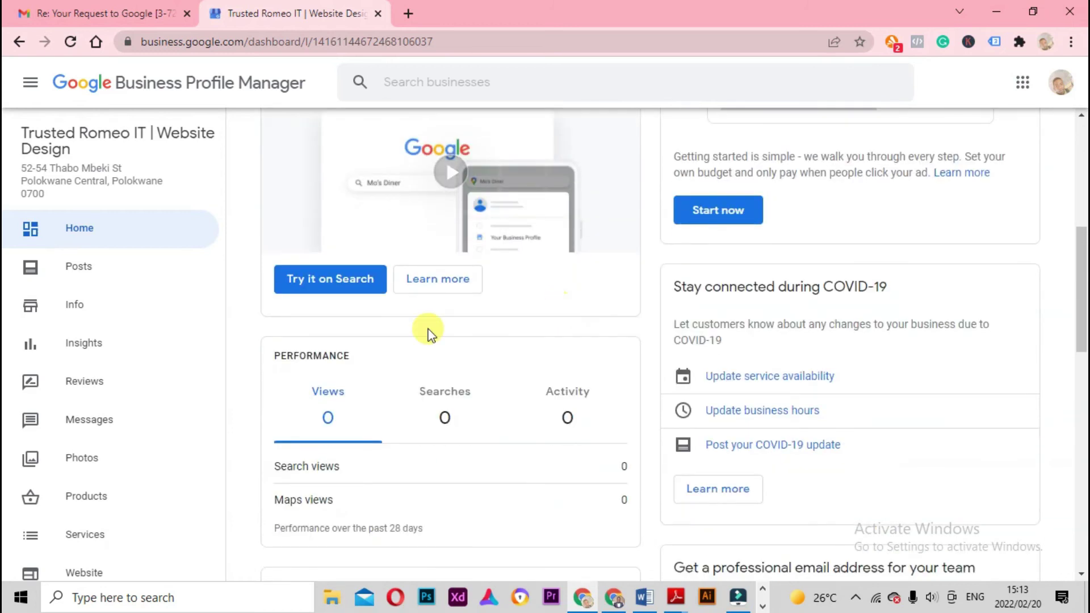
pyautogui.scroll(-3, 396, 369)
pyautogui.scroll(-1, 729, 372)
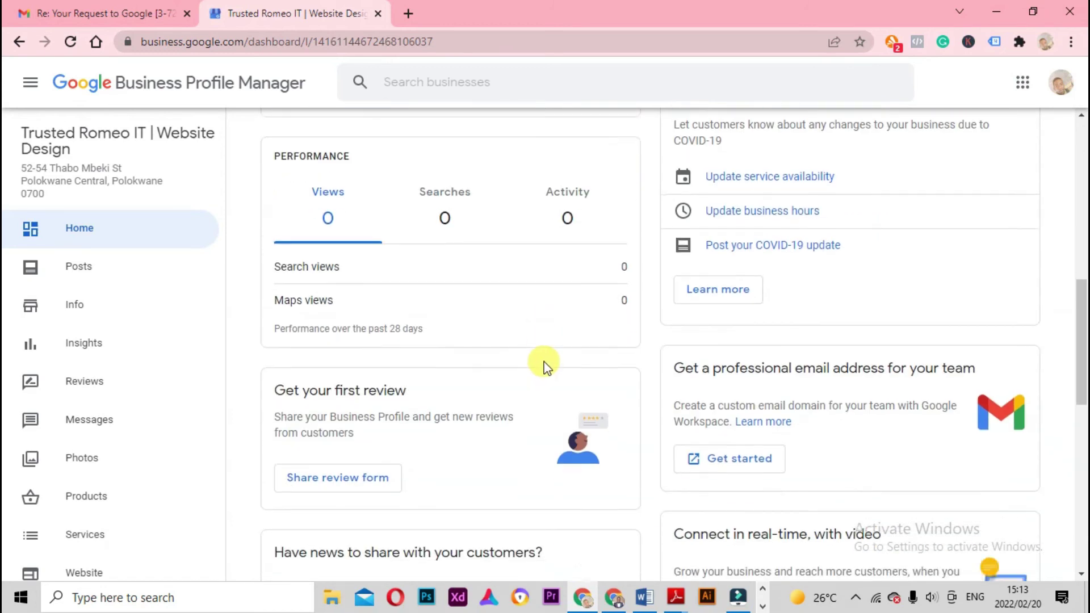
pyautogui.scroll(-2, 388, 326)
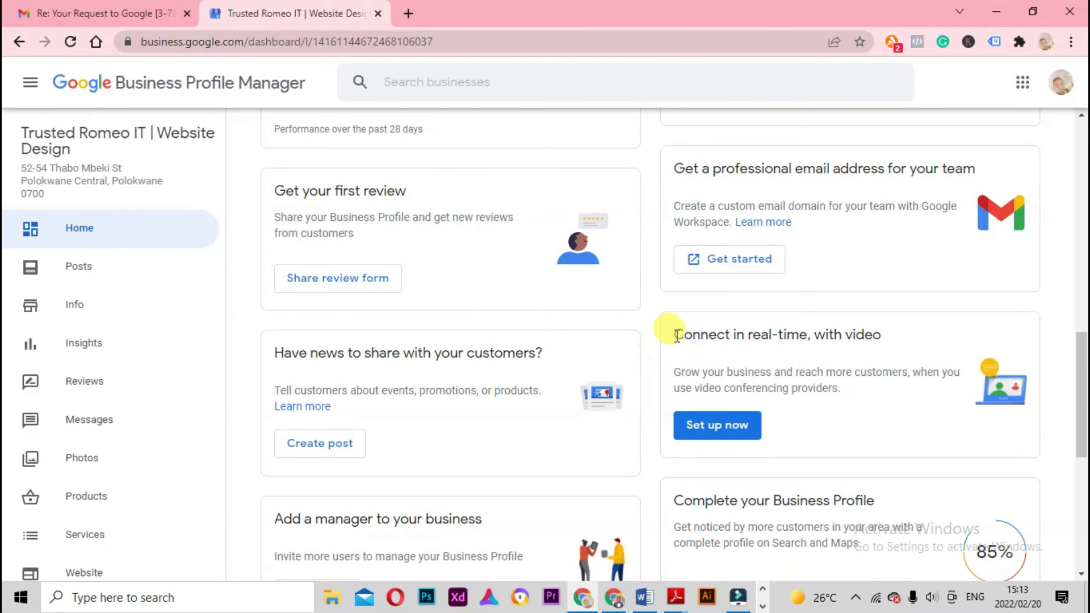
pyautogui.scroll(-2, 671, 335)
pyautogui.scroll(-2, 365, 334)
pyautogui.scroll(2, 295, 318)
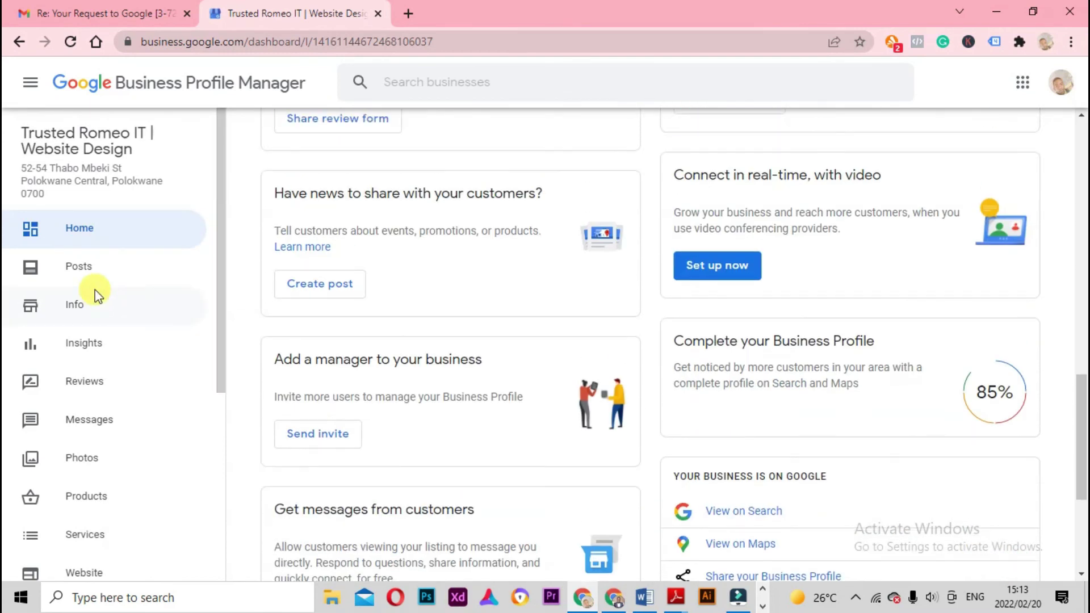
# From the listing's Info page, view the business on Google Search and inspect its public profile panel.
pyautogui.click(84, 303)
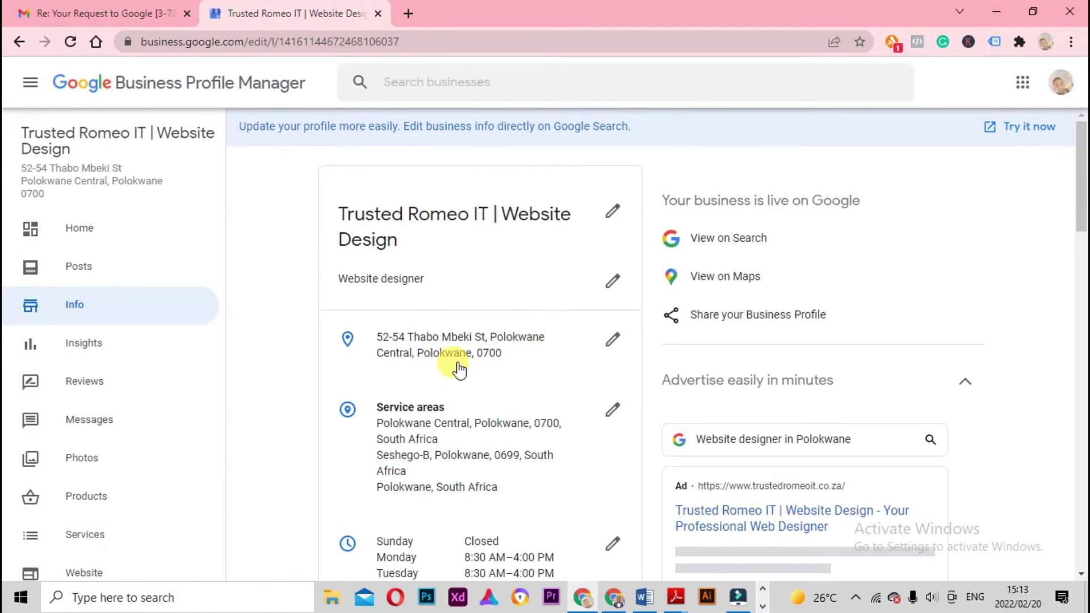
pyautogui.click(725, 241)
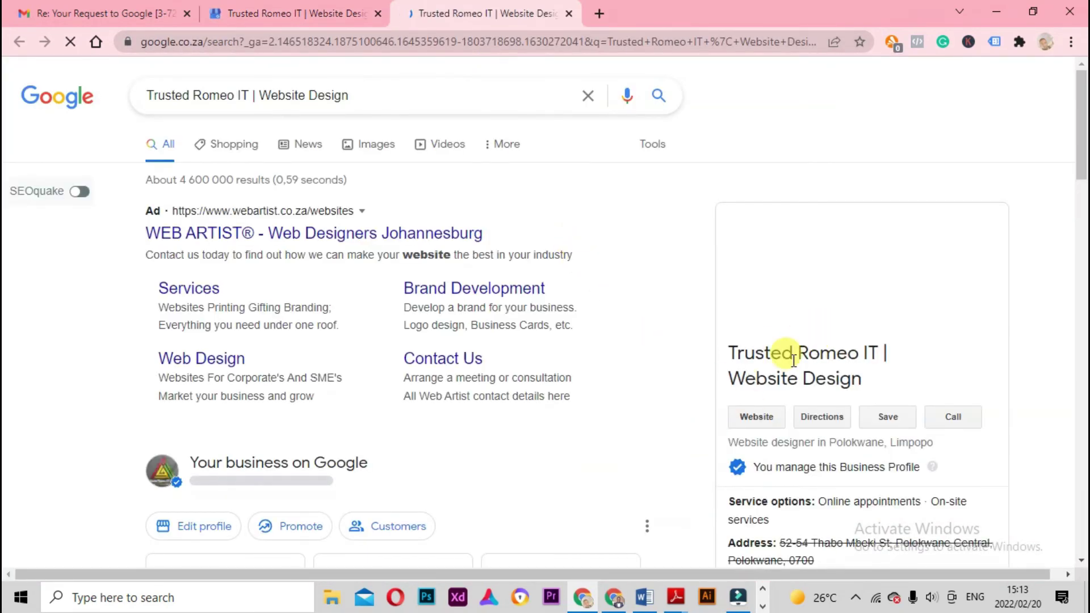
pyautogui.scroll(-3, 761, 375)
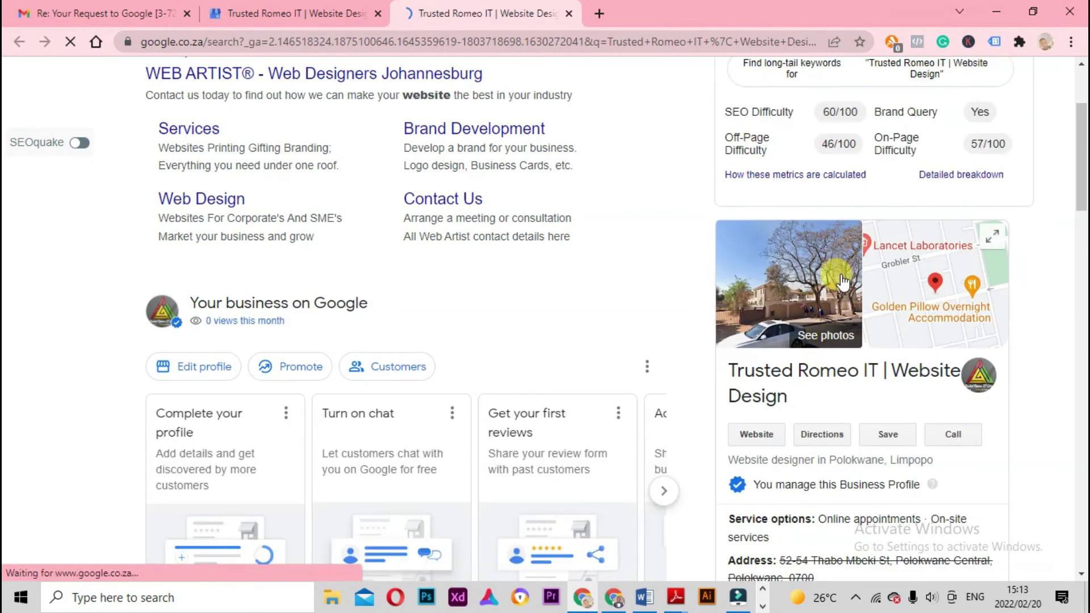
pyautogui.scroll(-1, 805, 329)
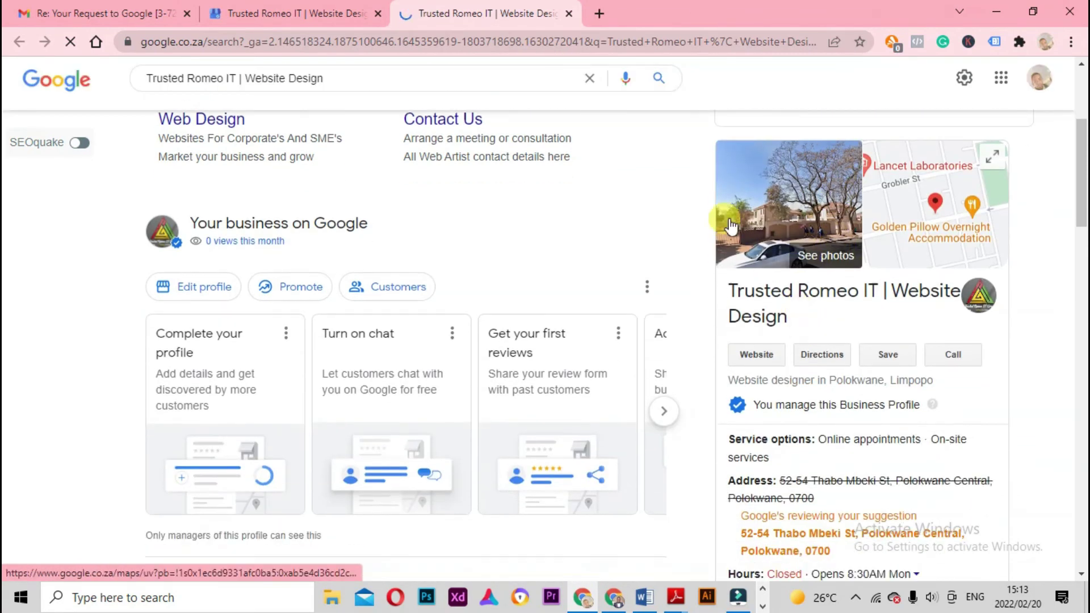
# Return to the reinstatement email in Gmail and highlight the passage about the few days needed to start appearing on Google.
pyautogui.click(100, 17)
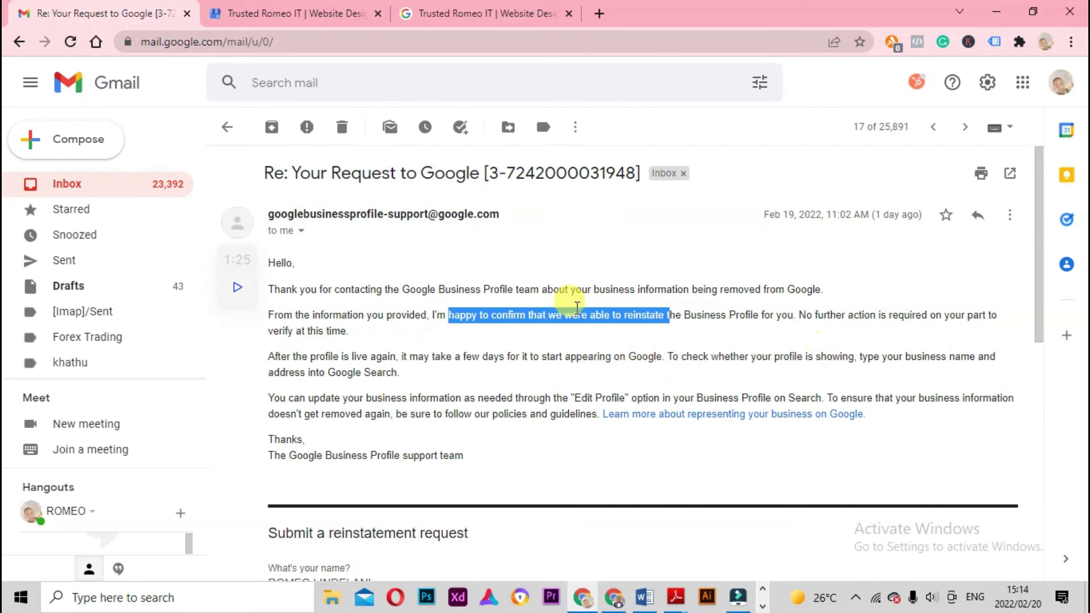
pyautogui.click(473, 367)
pyautogui.moveTo(466, 358); pyautogui.dragTo(673, 359)
# Review the address, hours and phone details in the listing's Google Search panel, and go back to the reinstatement email.
pyautogui.click(460, 16)
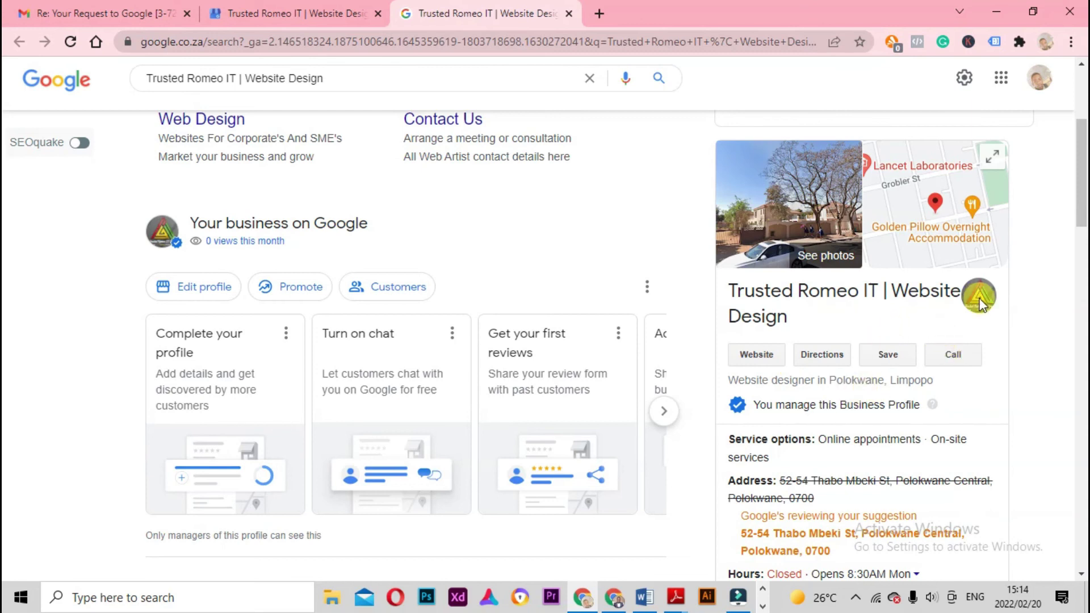
pyautogui.scroll(-3, 965, 318)
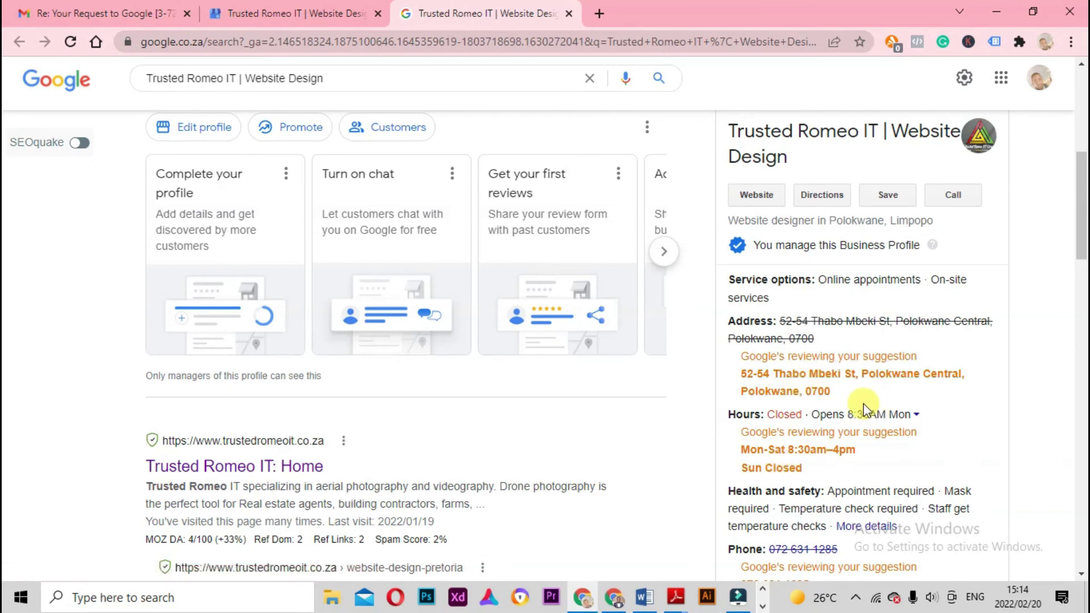
pyautogui.scroll(-3, 863, 408)
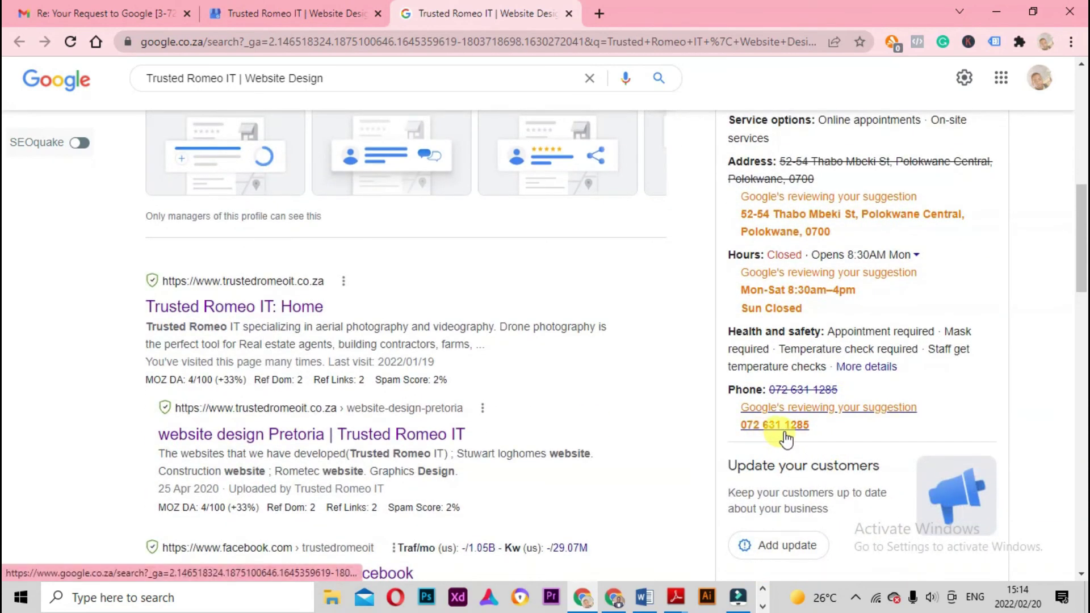
pyautogui.scroll(4, 803, 437)
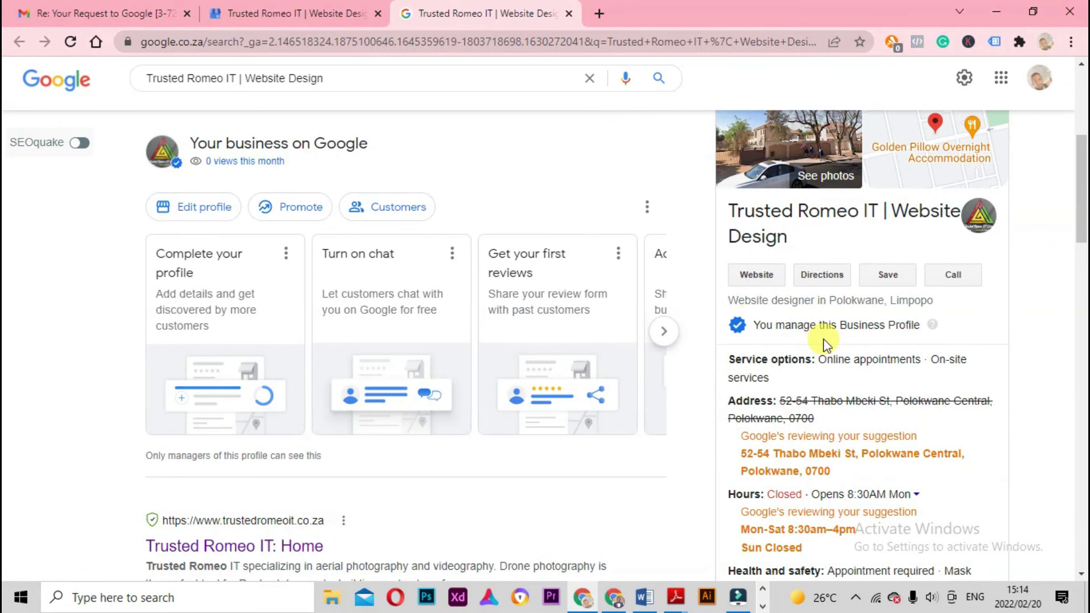
pyautogui.scroll(3, 390, 354)
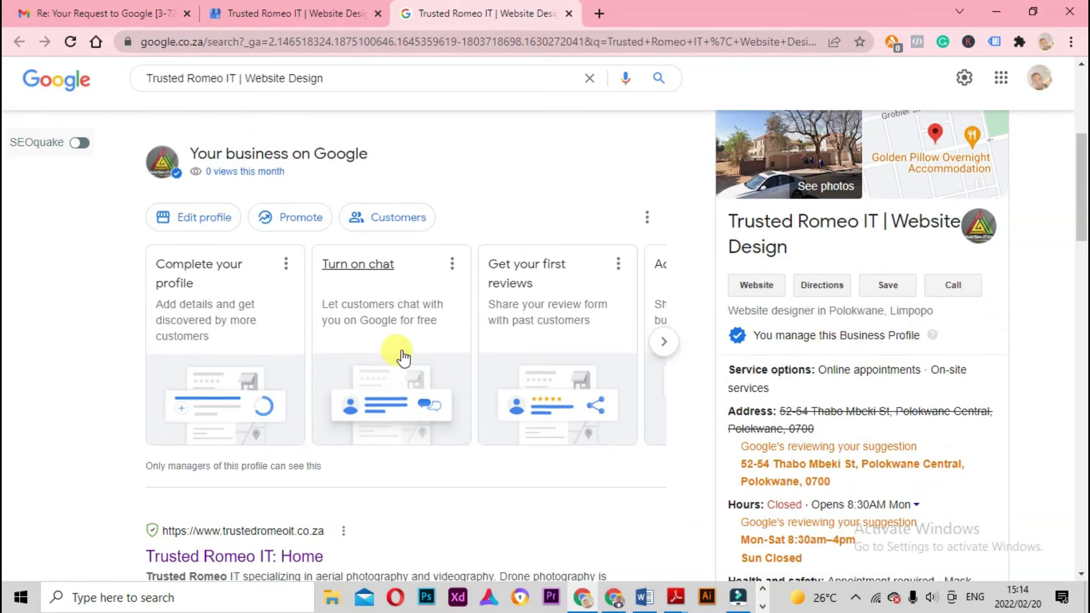
pyautogui.click(254, 25)
pyautogui.click(163, 24)
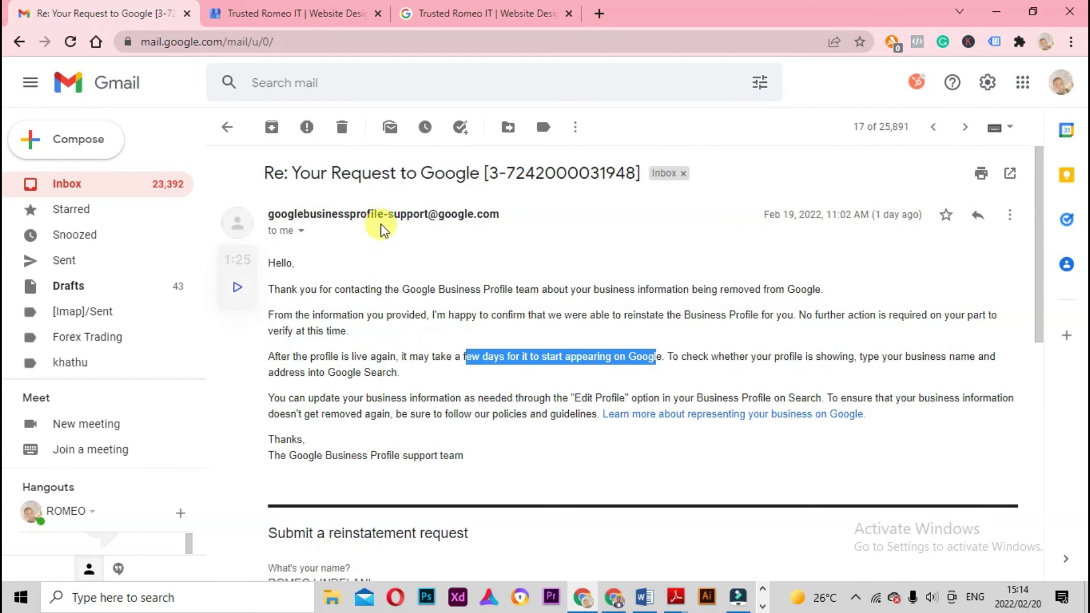
# Load the highincomeskill.trustedromeoit.co.za website in a new browser tab.
pyautogui.click(598, 18)
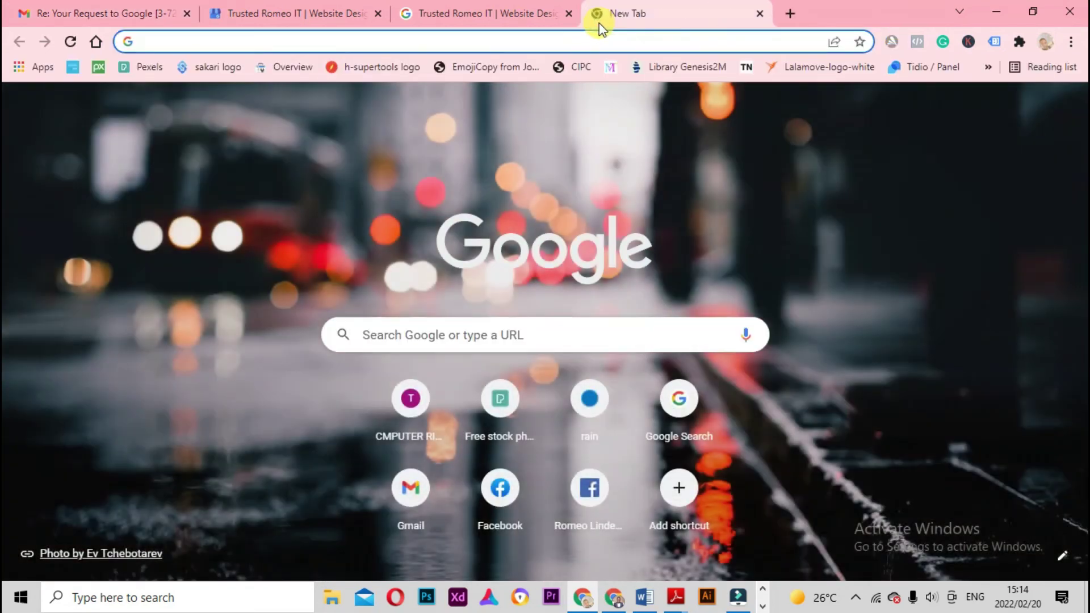
pyautogui.write('h')
pyautogui.press('Return')
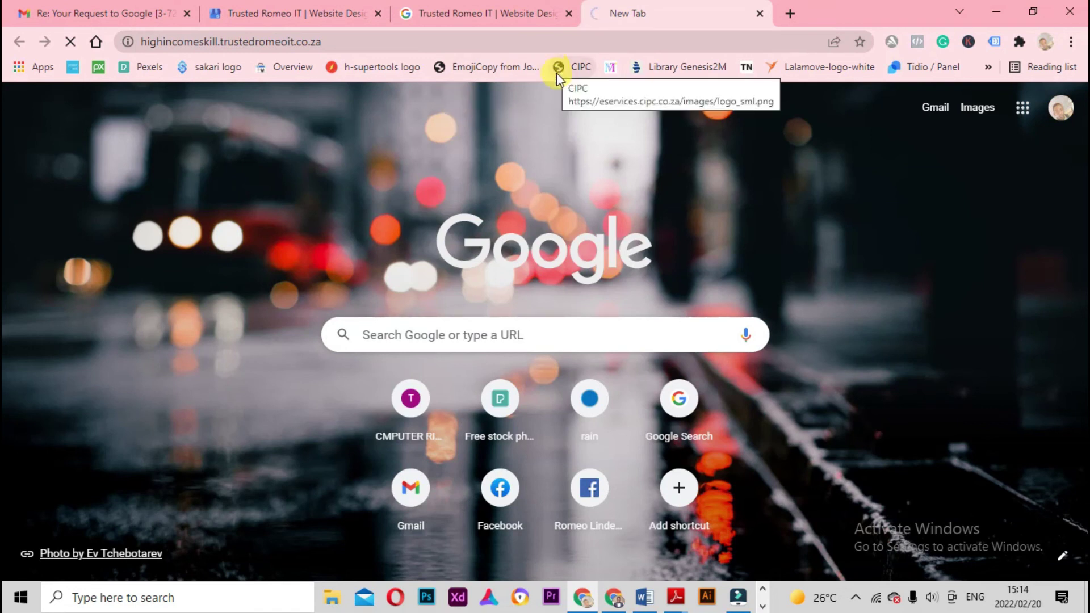
pyautogui.click(354, 43)
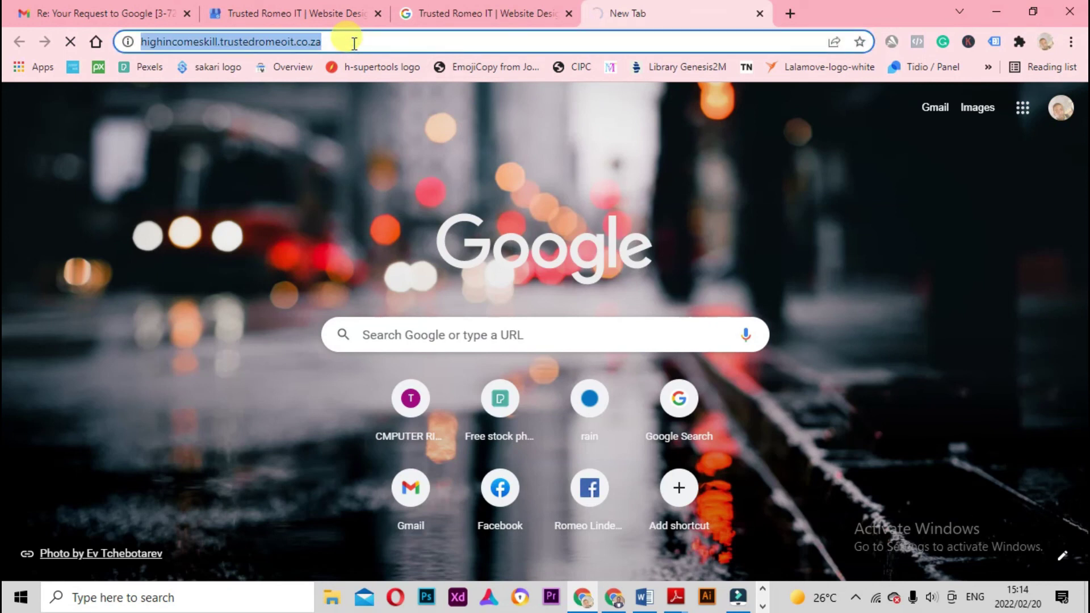
# Revisit the business's Google Search result and its Info page in Business Profile Manager.
pyautogui.click(490, 17)
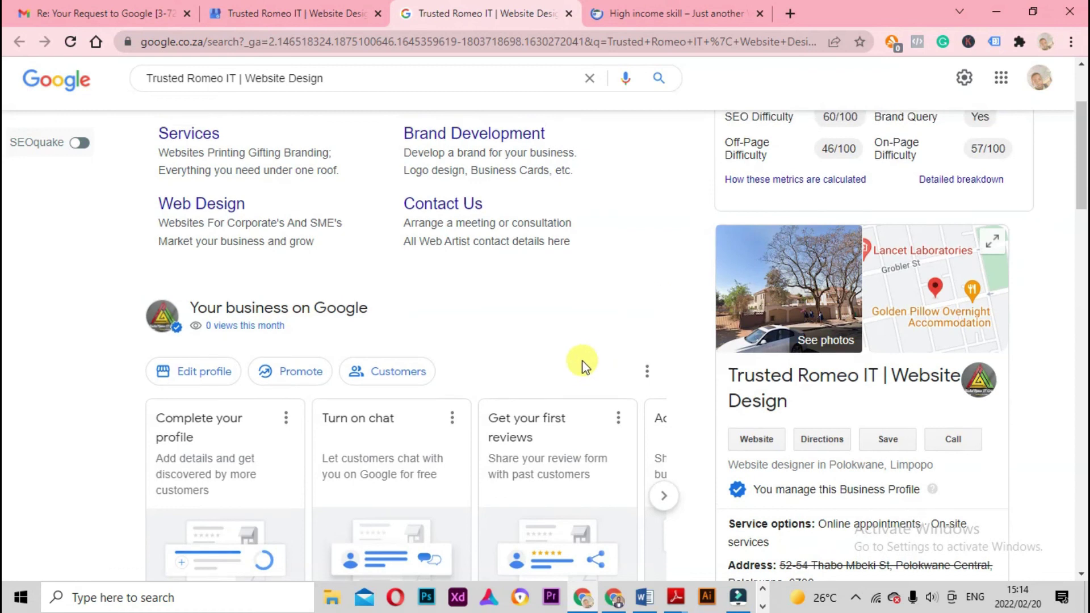
pyautogui.scroll(3, 568, 329)
pyautogui.click(331, 16)
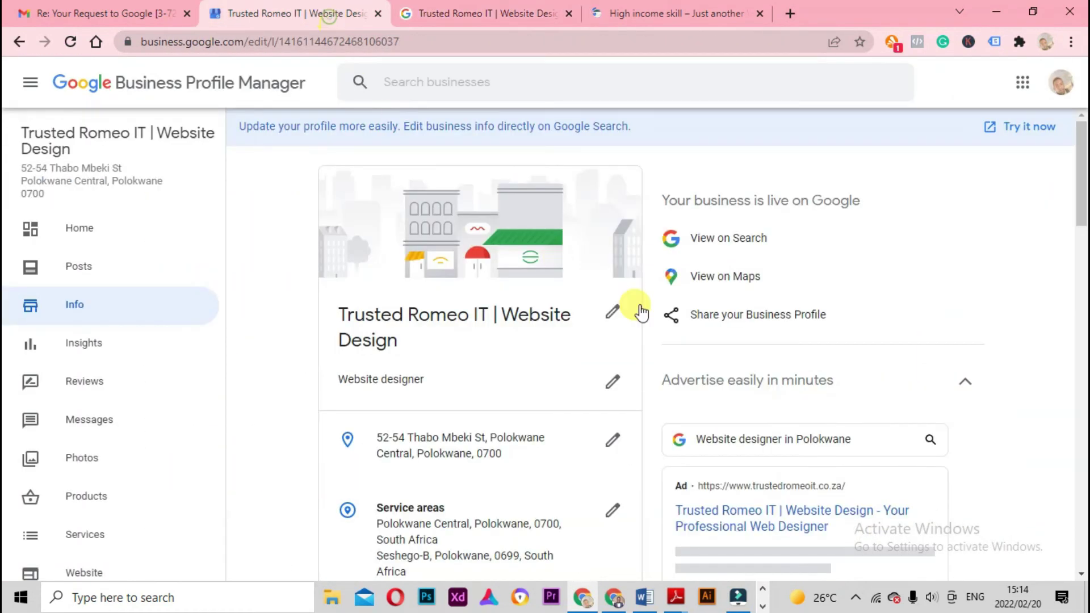
# On the High income skill site, open the Google My Business course from Trending Products and review its list of lessons.
pyautogui.click(668, 14)
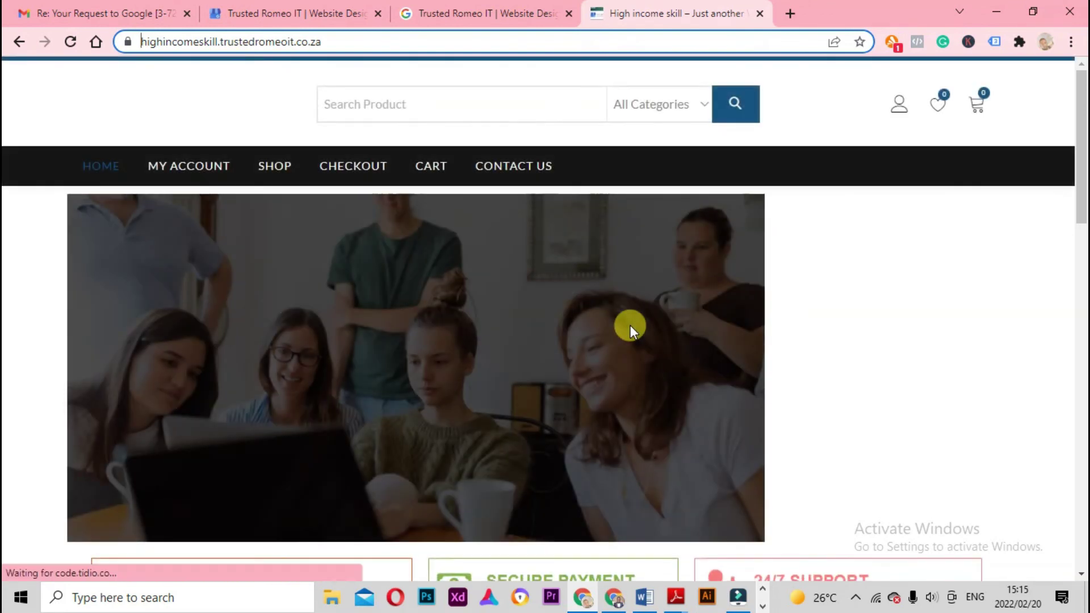
pyautogui.scroll(-5, 207, 494)
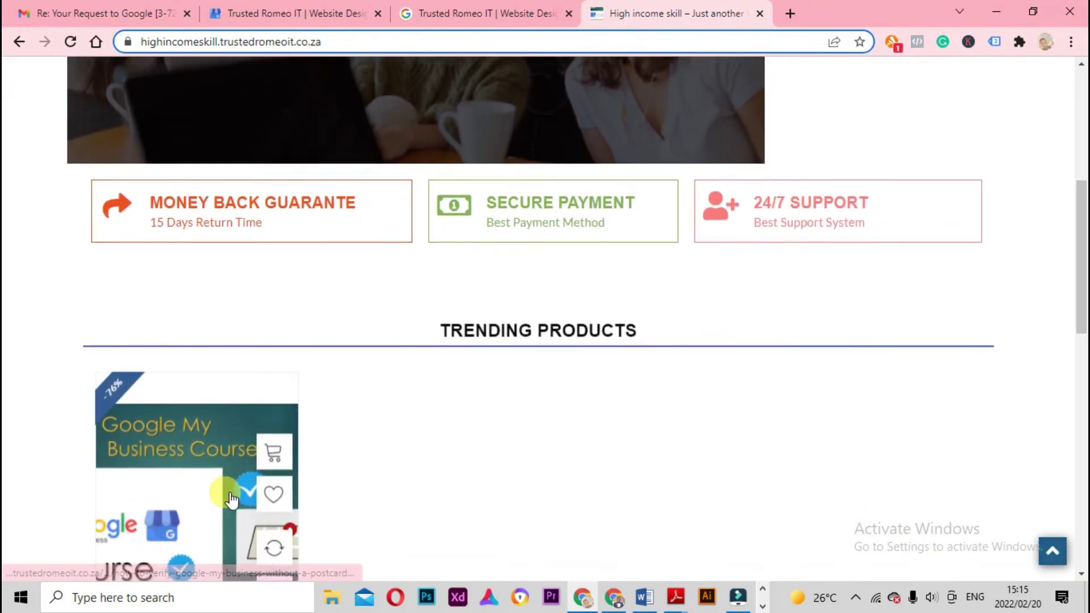
pyautogui.click(206, 469)
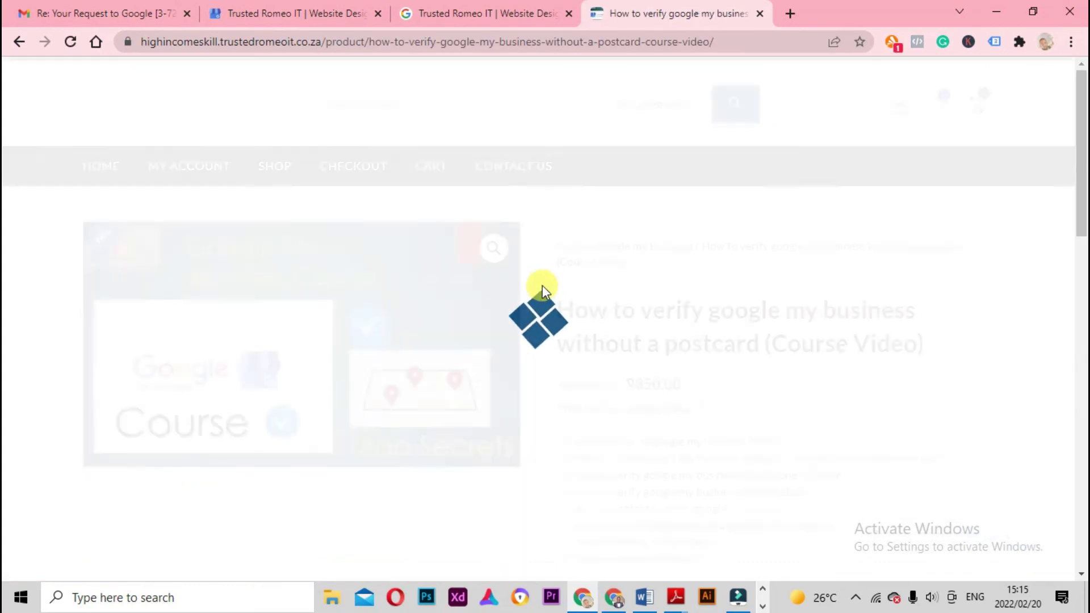
pyautogui.scroll(-1, 639, 409)
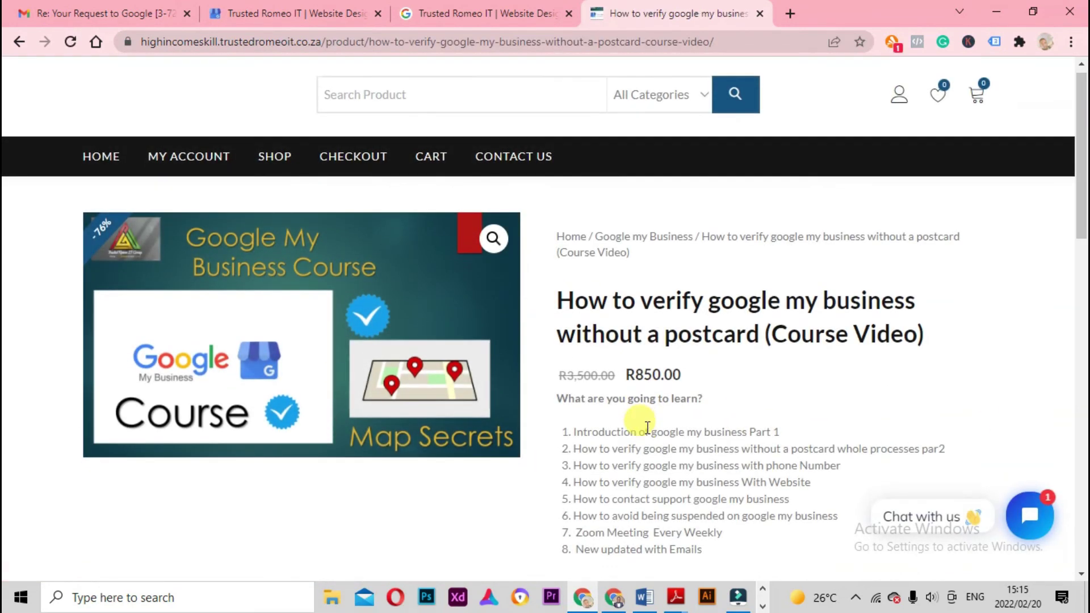
pyautogui.scroll(-2, 647, 428)
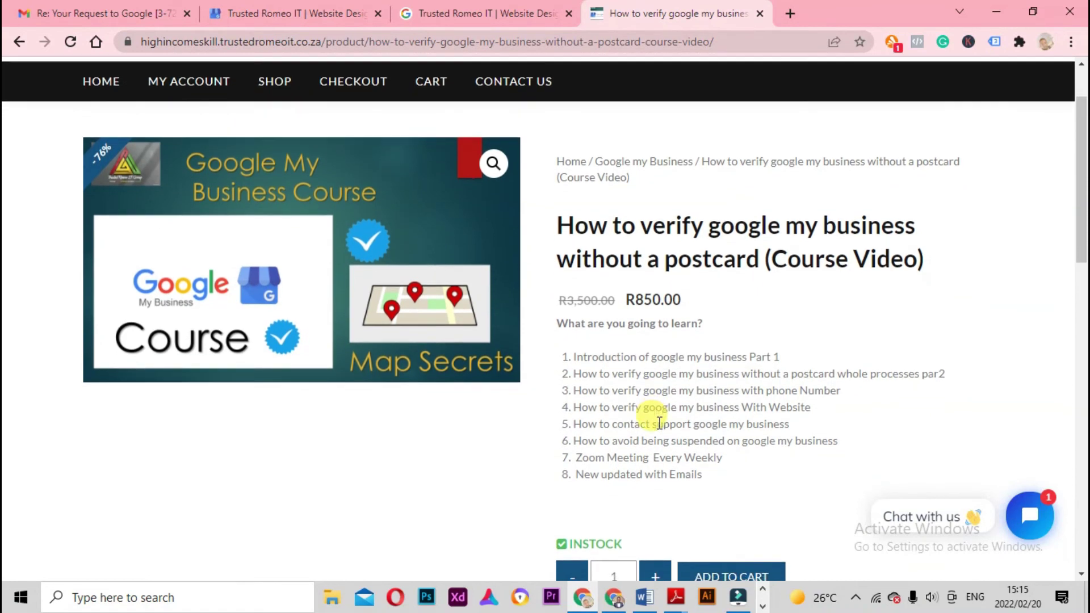
# Add the course "How to verify google my business without a postcard (Course Video)" to the cart and look through the cart page.
pyautogui.scroll(-2, 675, 429)
pyautogui.click(723, 418)
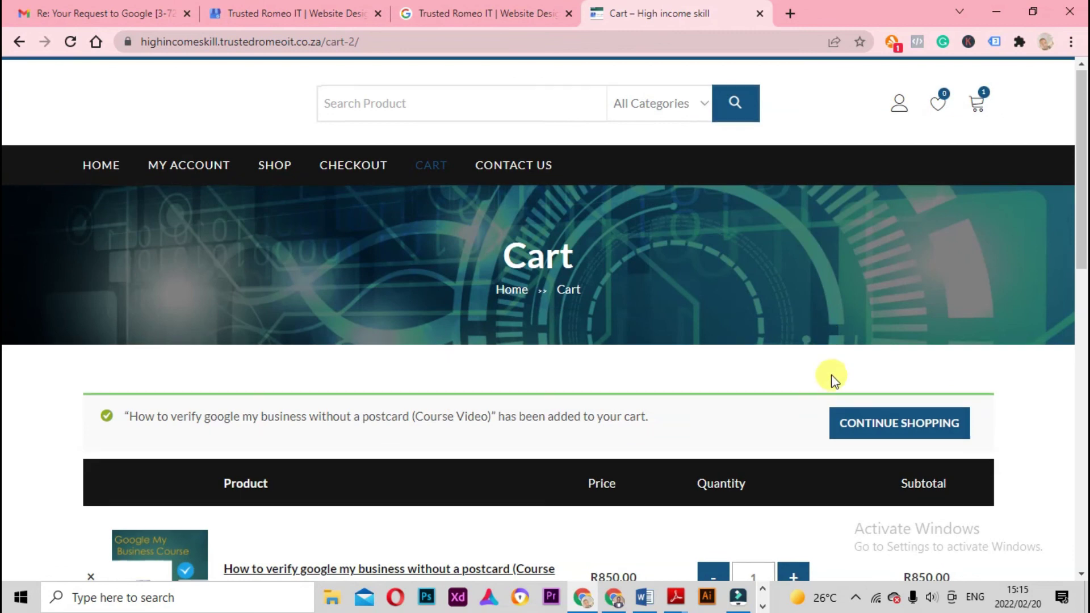
pyautogui.scroll(-3, 832, 386)
pyautogui.scroll(-3, 844, 415)
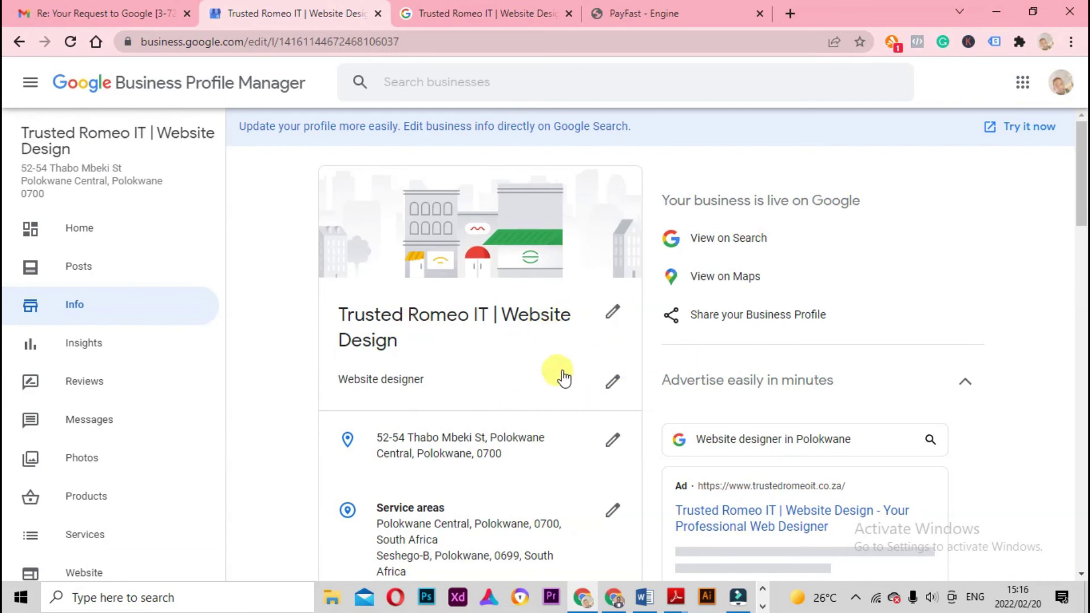
# Look over the address, service areas and opening hours on the Trusted Romeo IT | Website Design Info page.
pyautogui.scroll(-3, 559, 386)
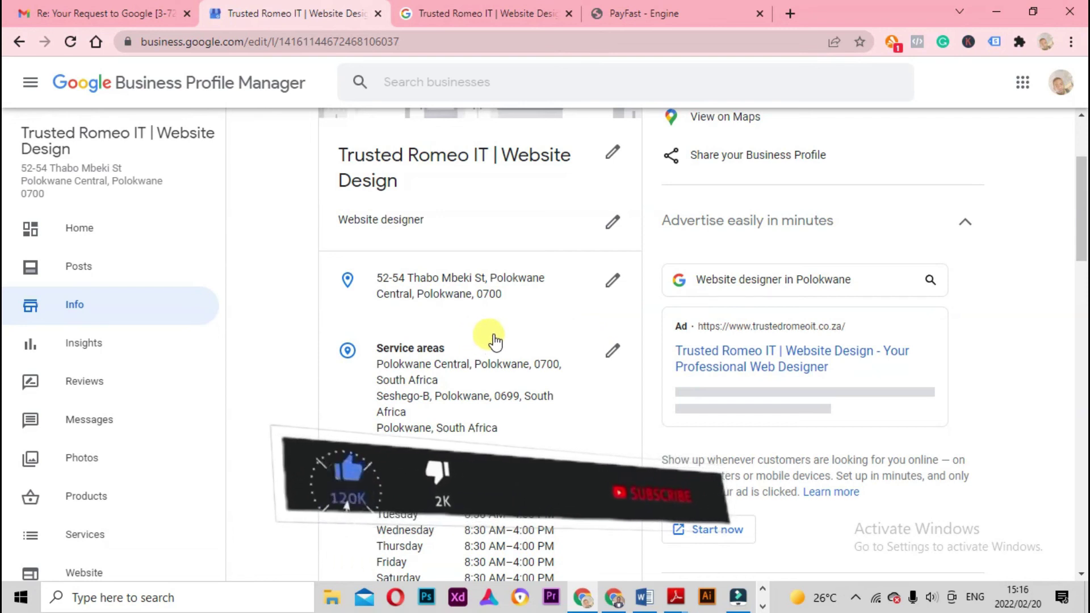
pyautogui.scroll(-3, 494, 366)
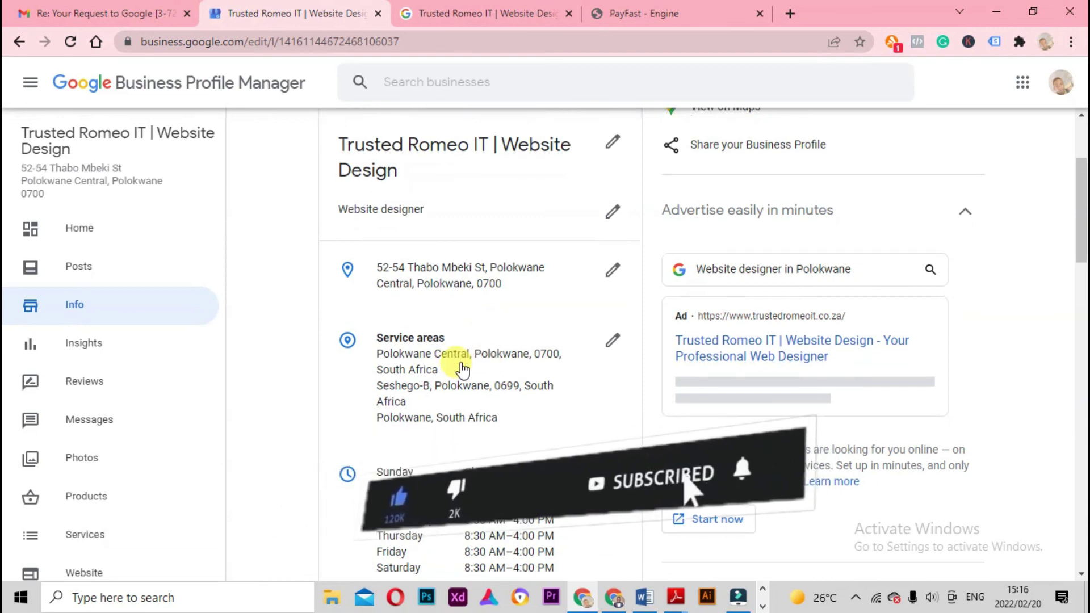